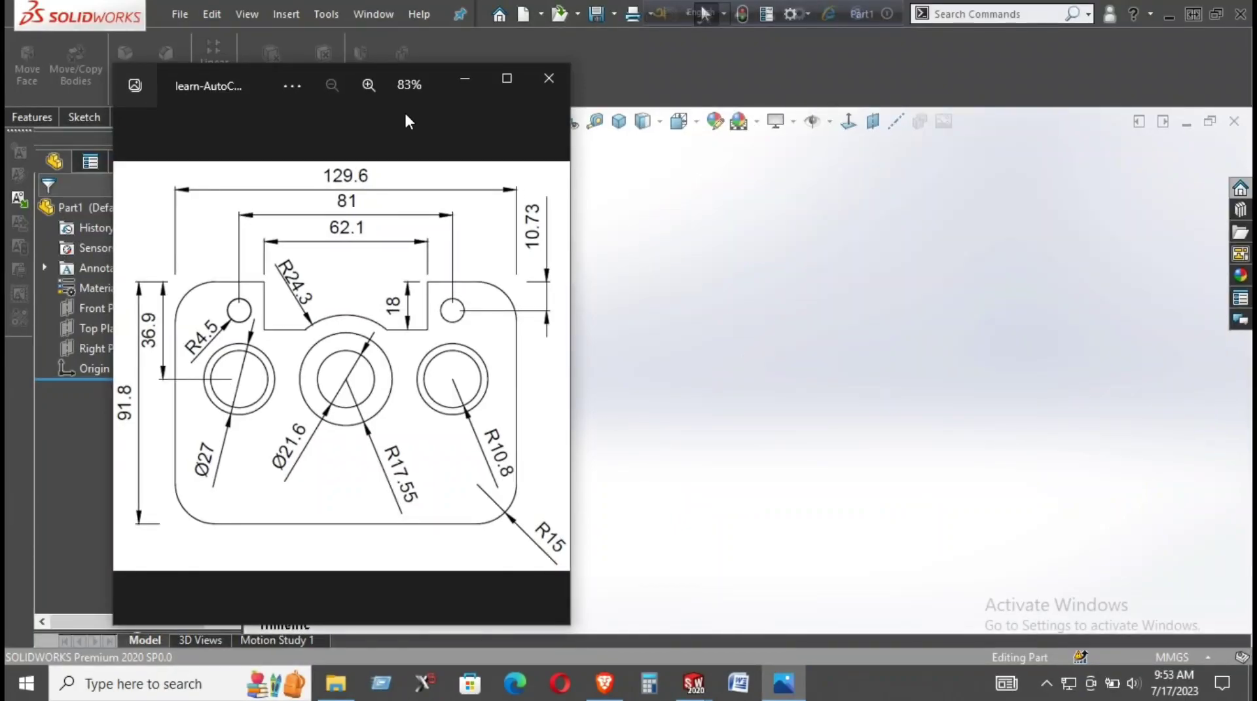
Step: Move and stretch the Photos window to full height to study the filleted plate drawing
left_click_drag(195, 69, 138, 58)
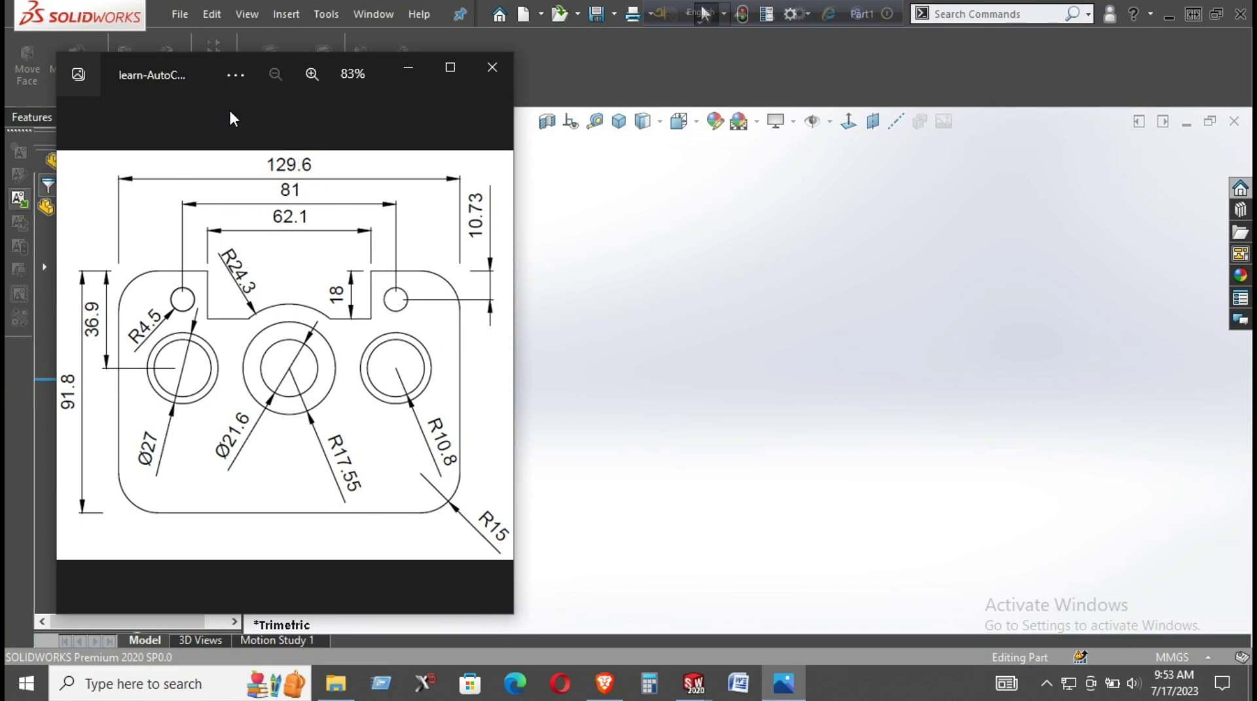
left_click_drag(171, 57, 203, 2)
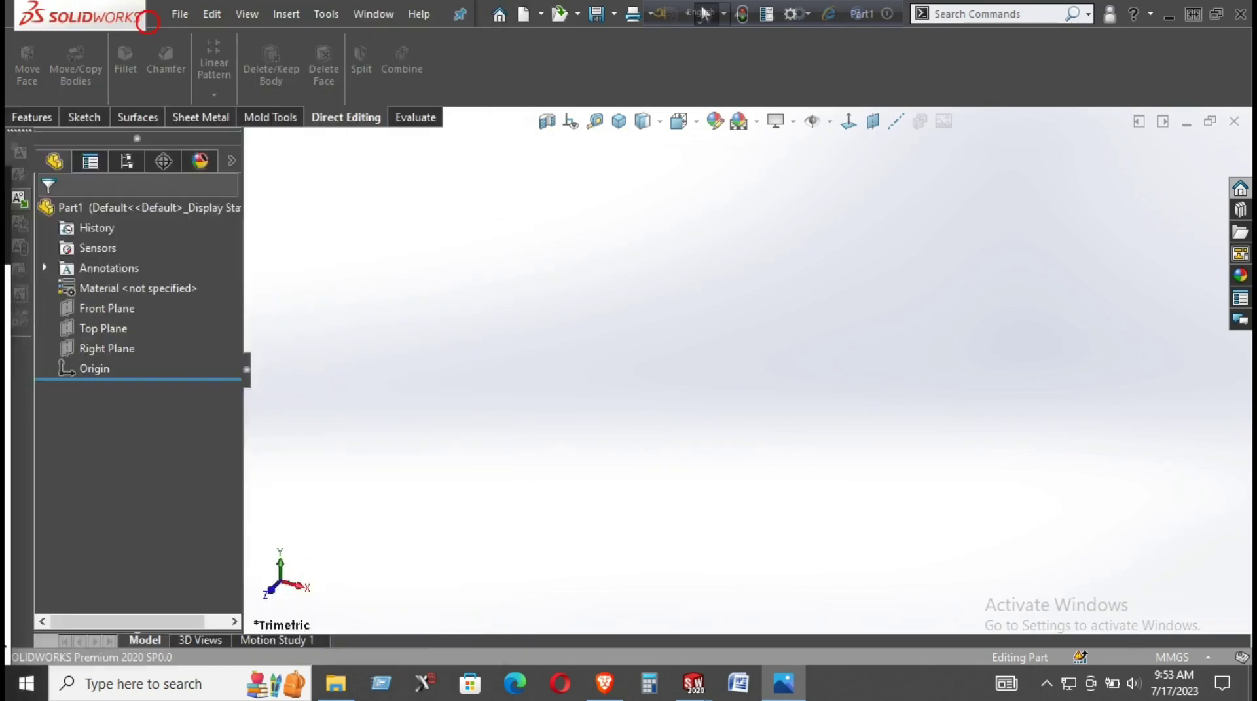
Step: Start a sketch on the Top Plane with a Plain White viewport background
left_click(99, 324)
left_click(115, 288)
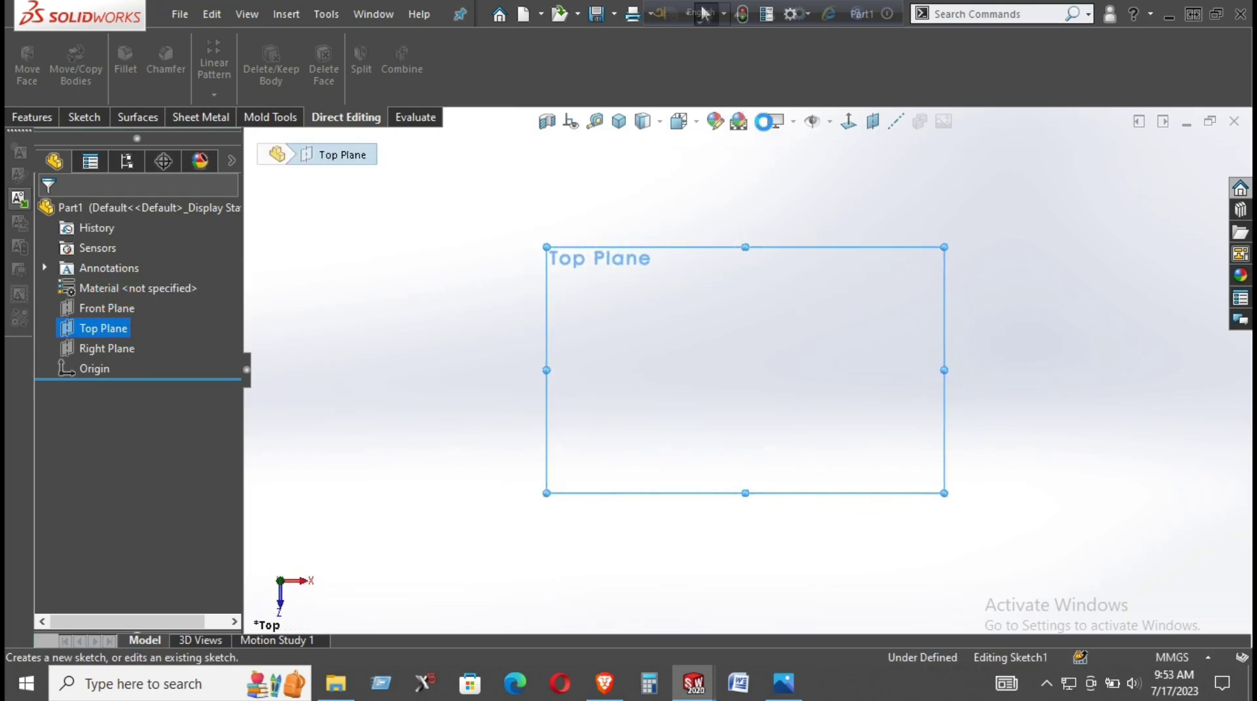
left_click(757, 121)
left_click(773, 169)
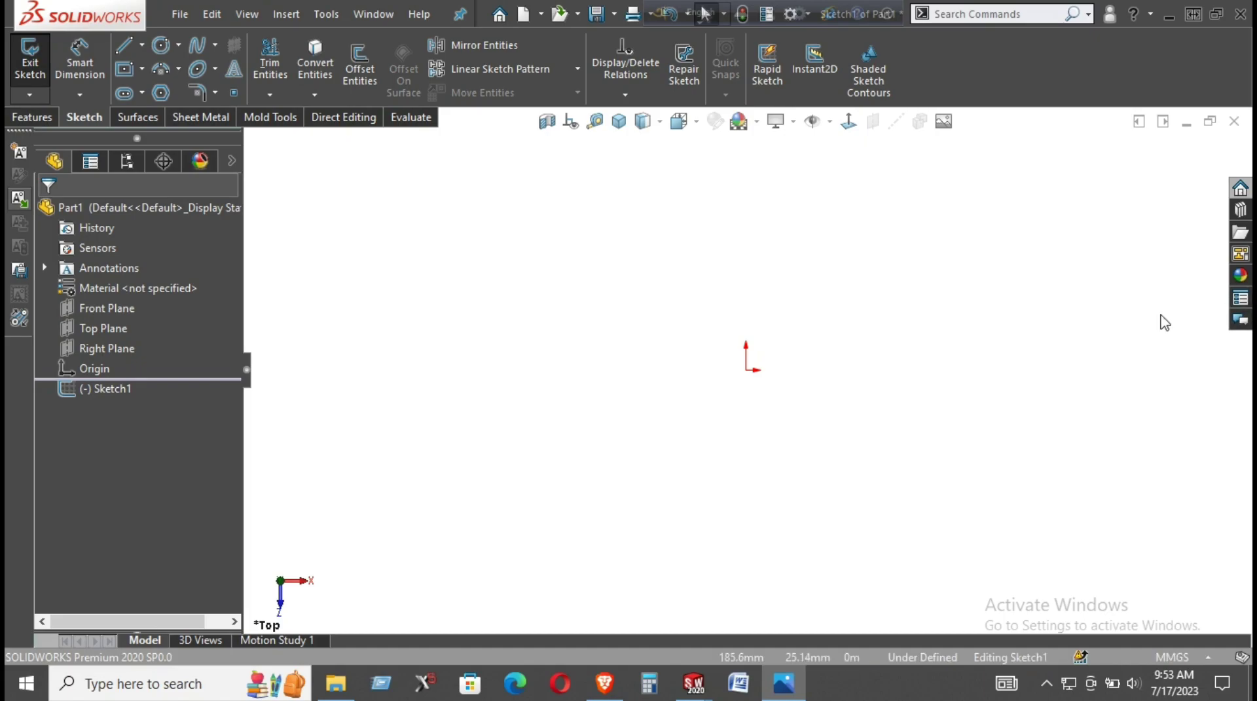
Step: Draw a circle centred on the origin and dimension its diameter to 21.6 mm
left_click(166, 48)
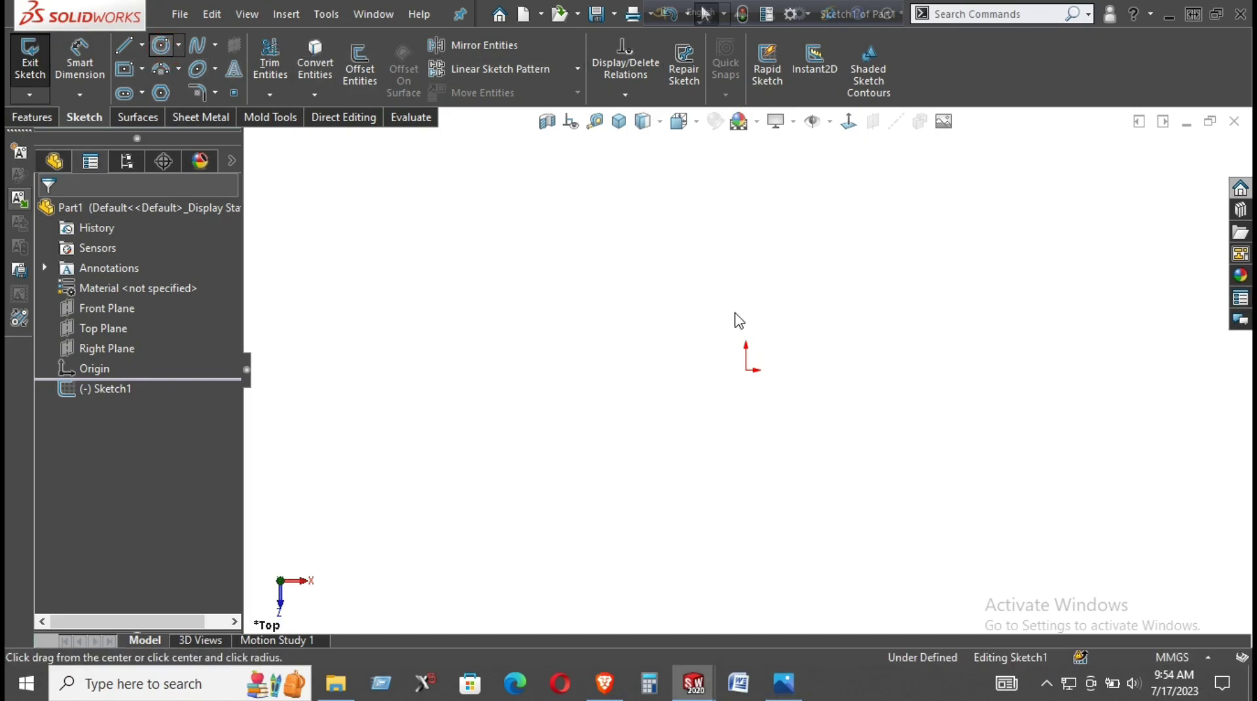
left_click(746, 369)
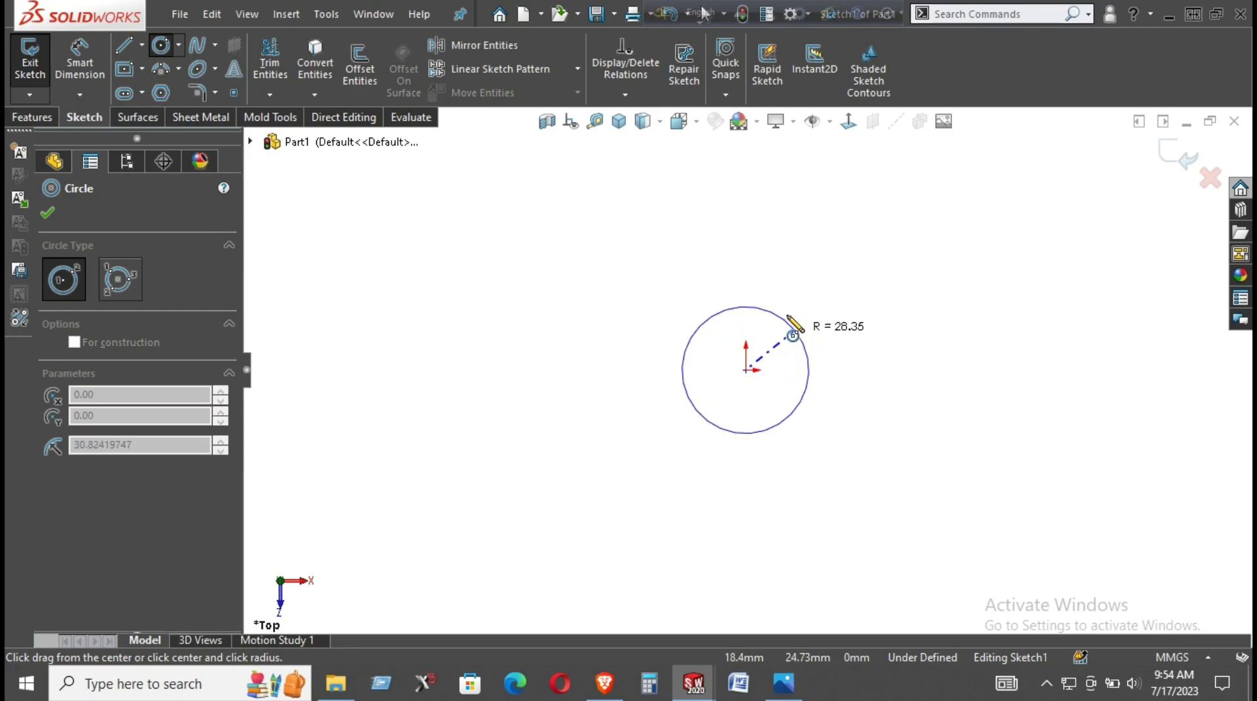
left_click(786, 312)
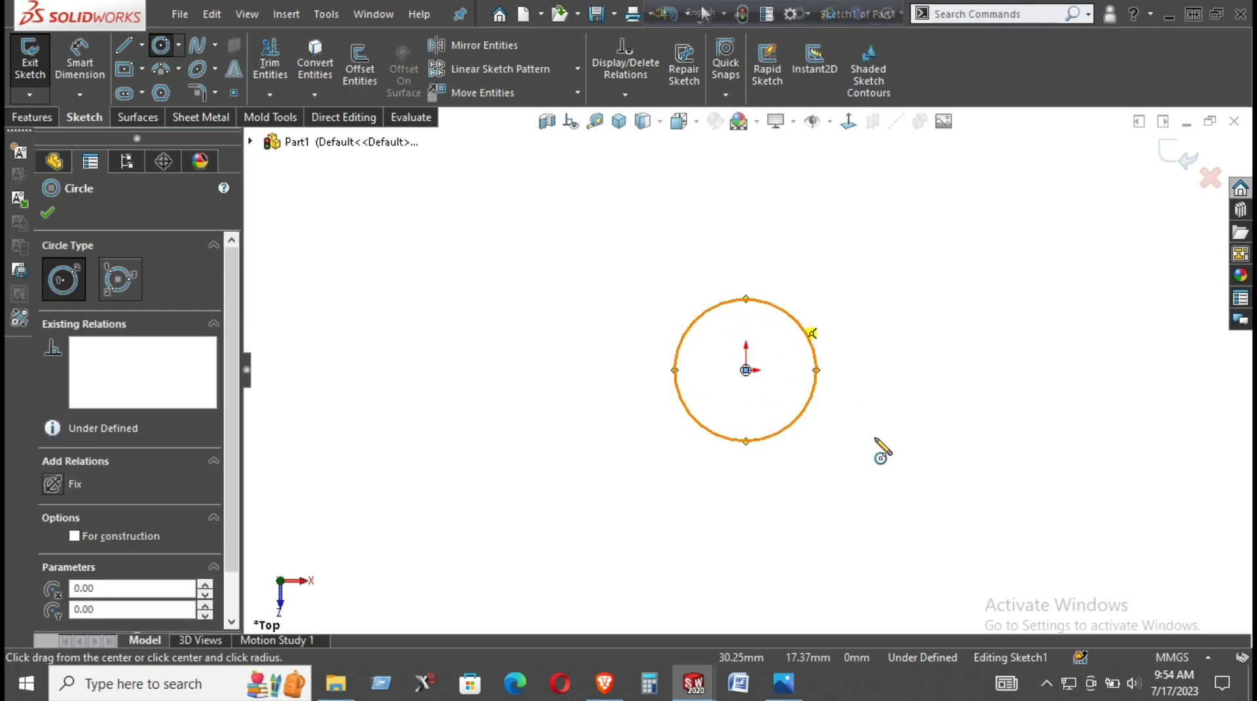
right_click_drag(856, 457, 876, 426)
left_click(805, 409)
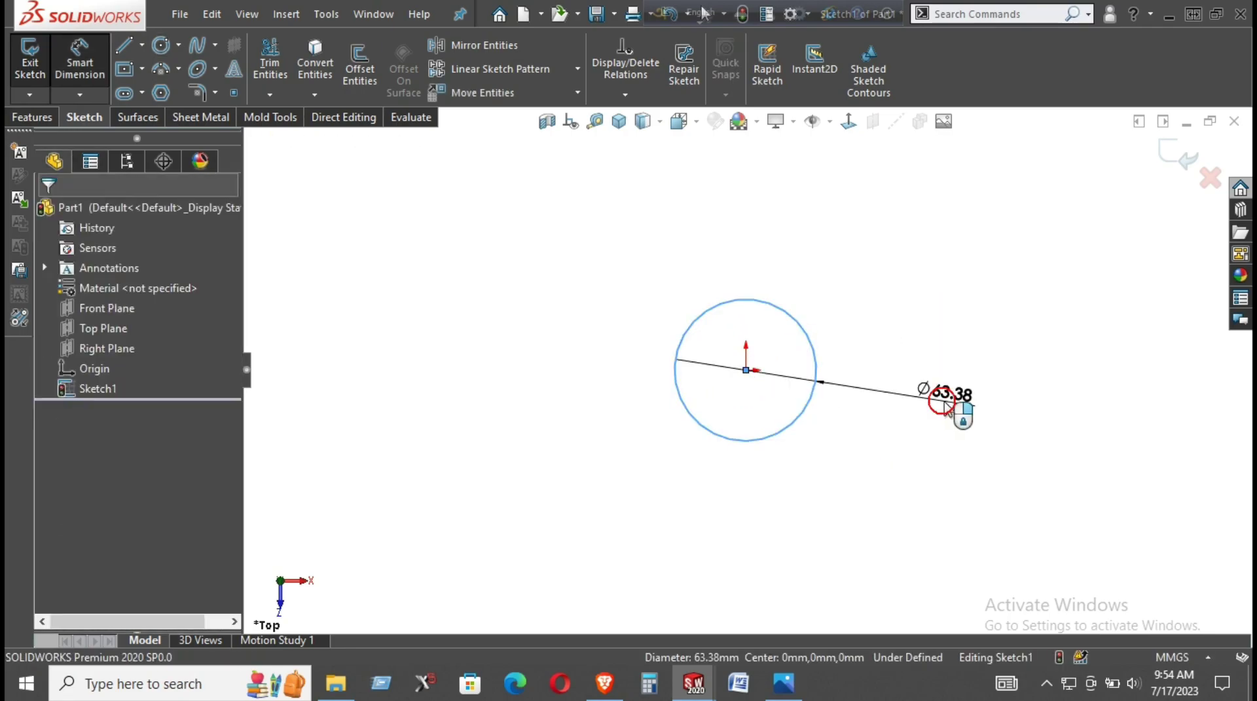
left_click(960, 413)
type("2")
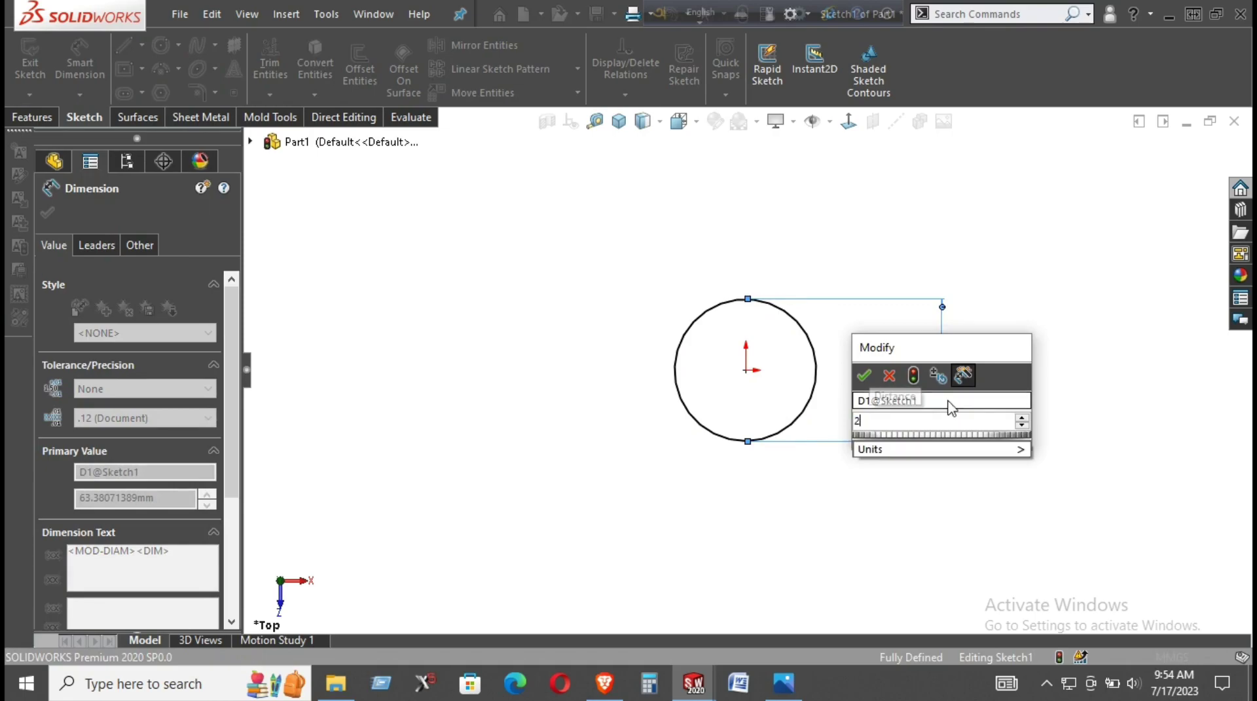
type("1.6")
key("Return")
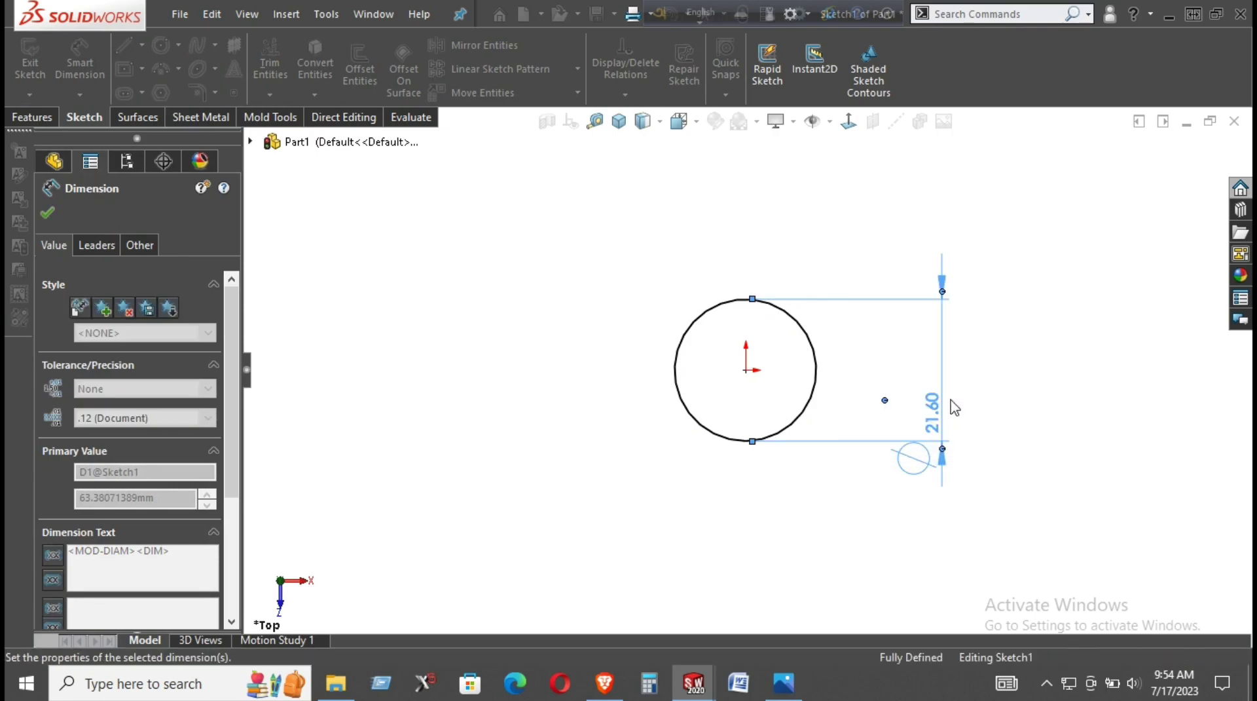
key("Escape")
scroll(829, 307, "up", 5)
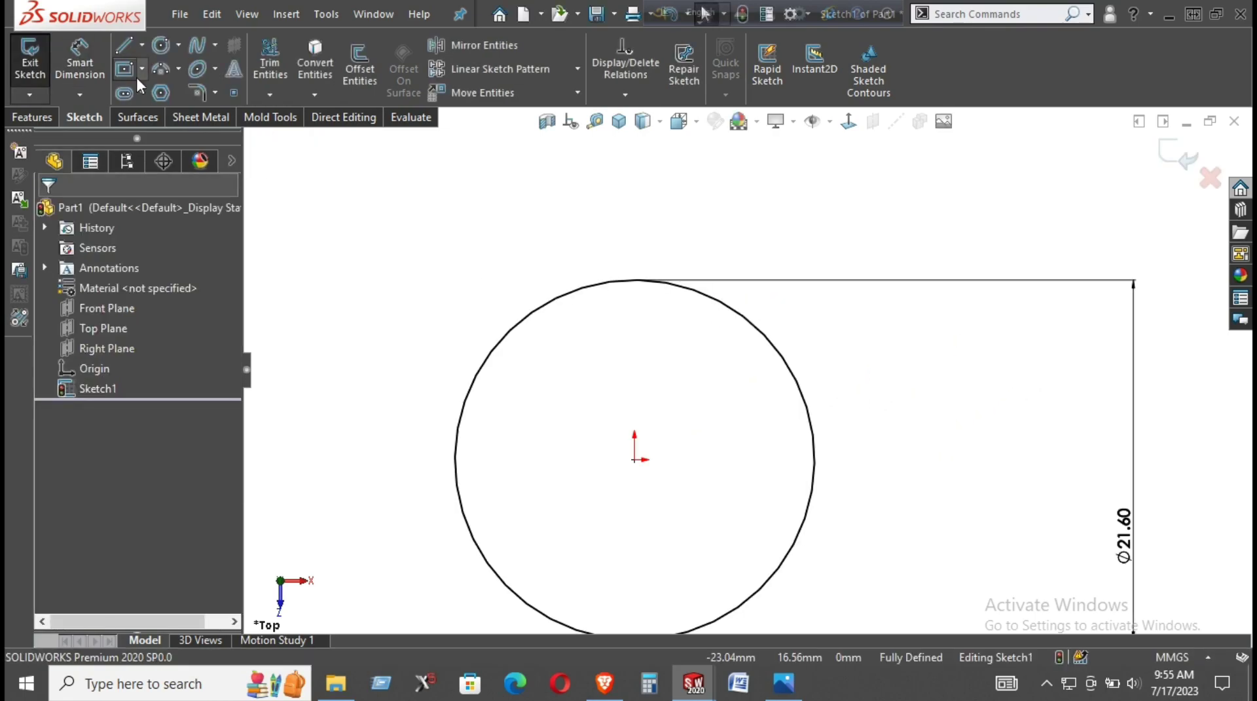
Step: Draw a centrepoint arc around the origin and dimension its radius to R17.60
left_click(169, 70)
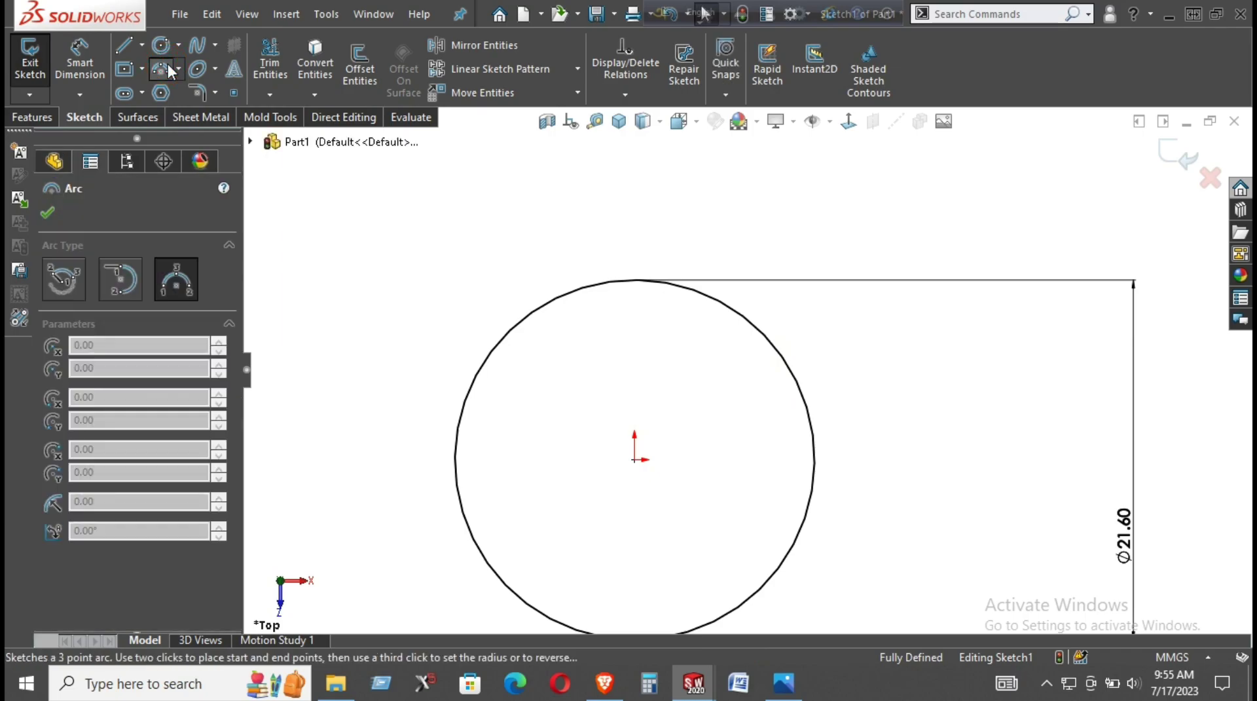
left_click(71, 266)
left_click(634, 459)
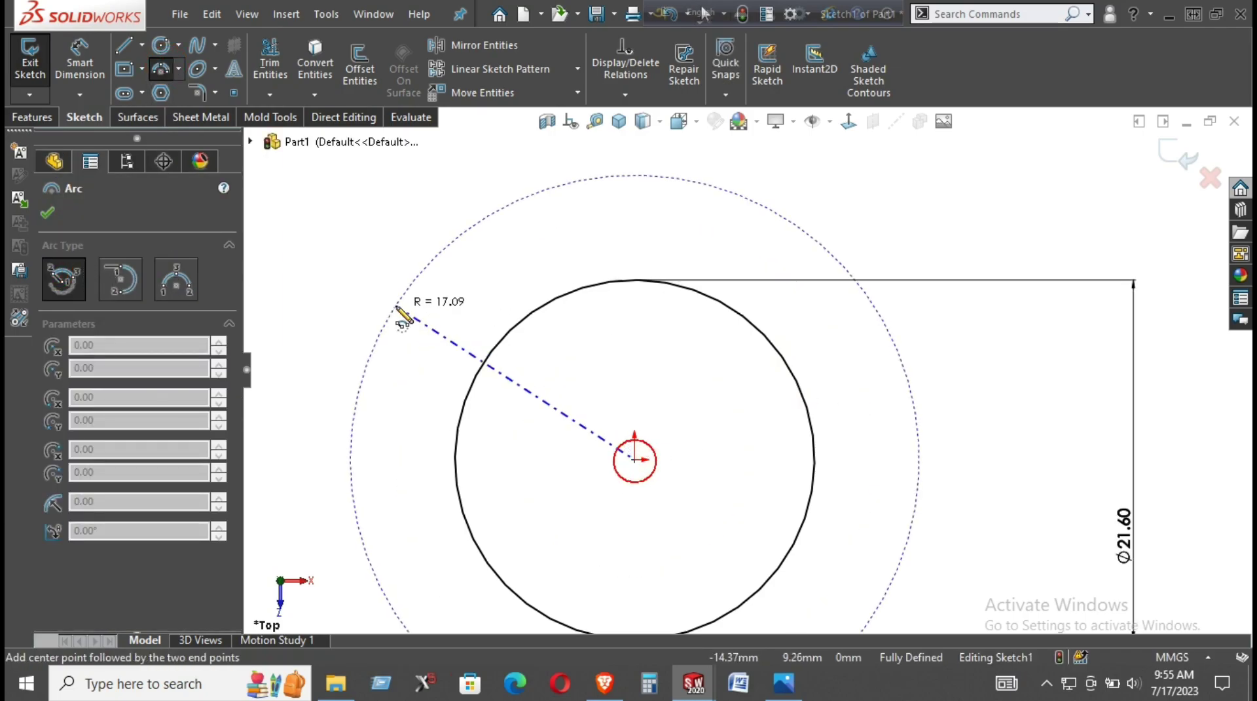
left_click(396, 305)
left_click(857, 282)
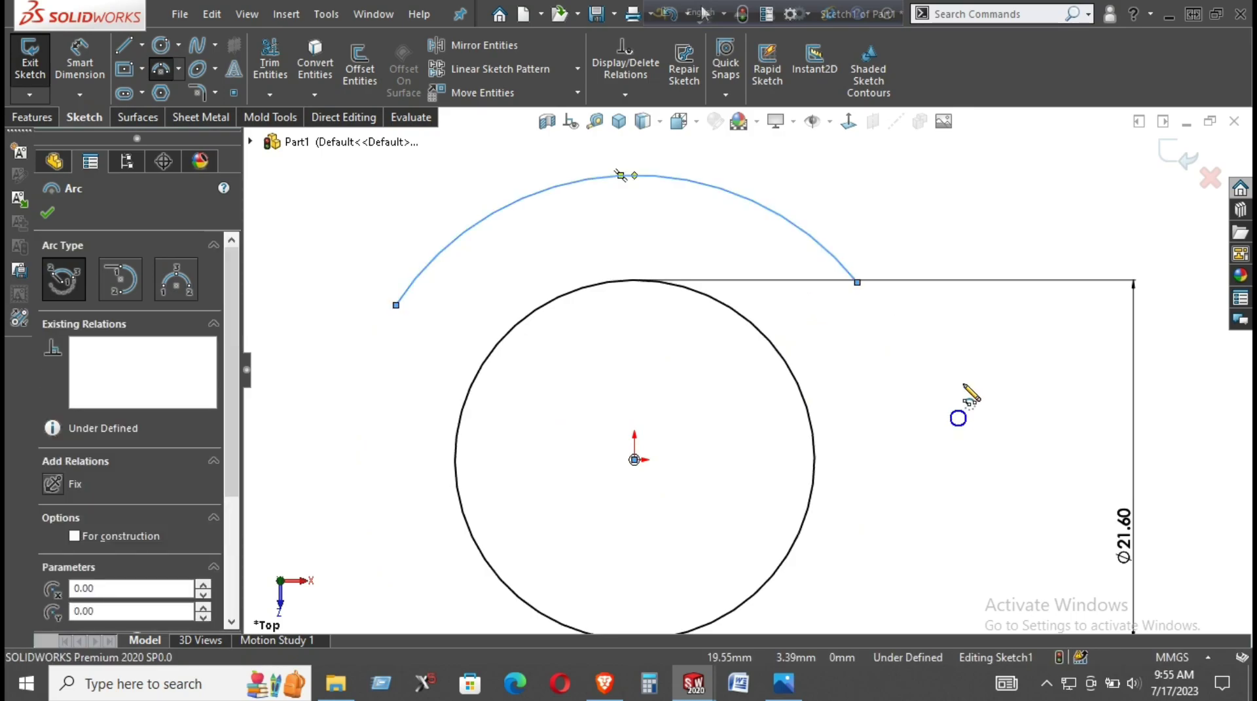
right_click_drag(971, 393, 970, 341)
left_click(807, 231)
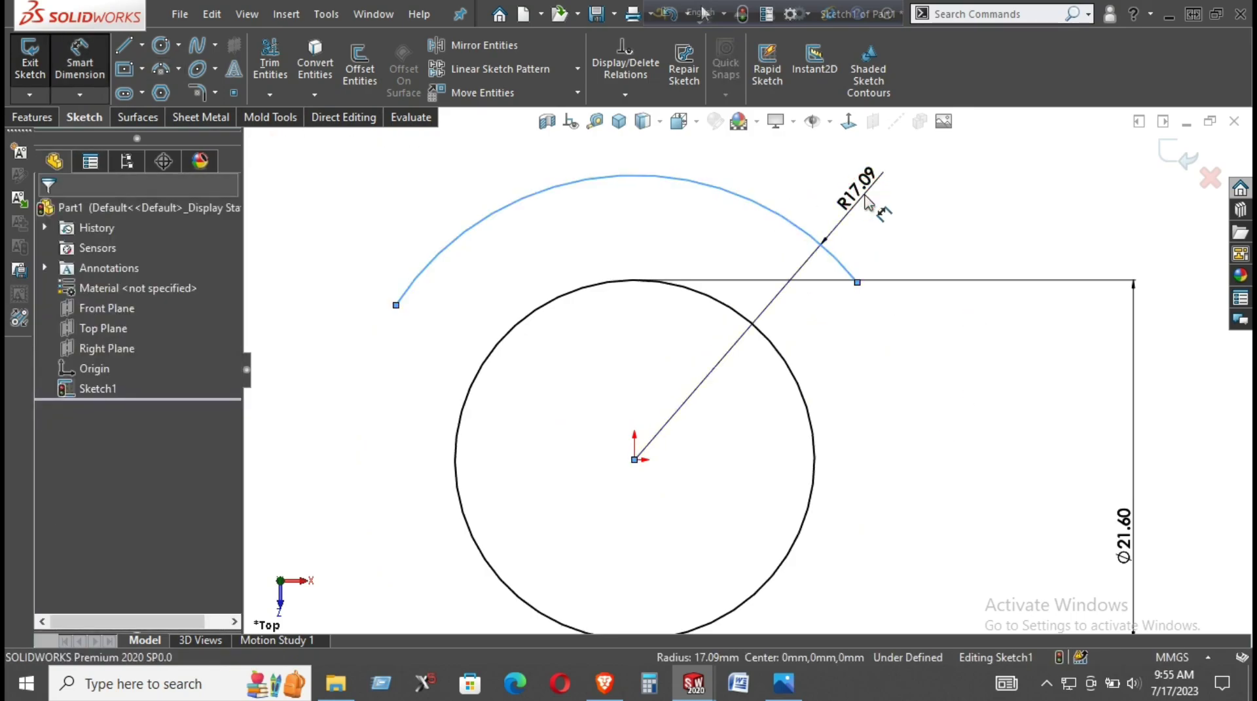
left_click(868, 201)
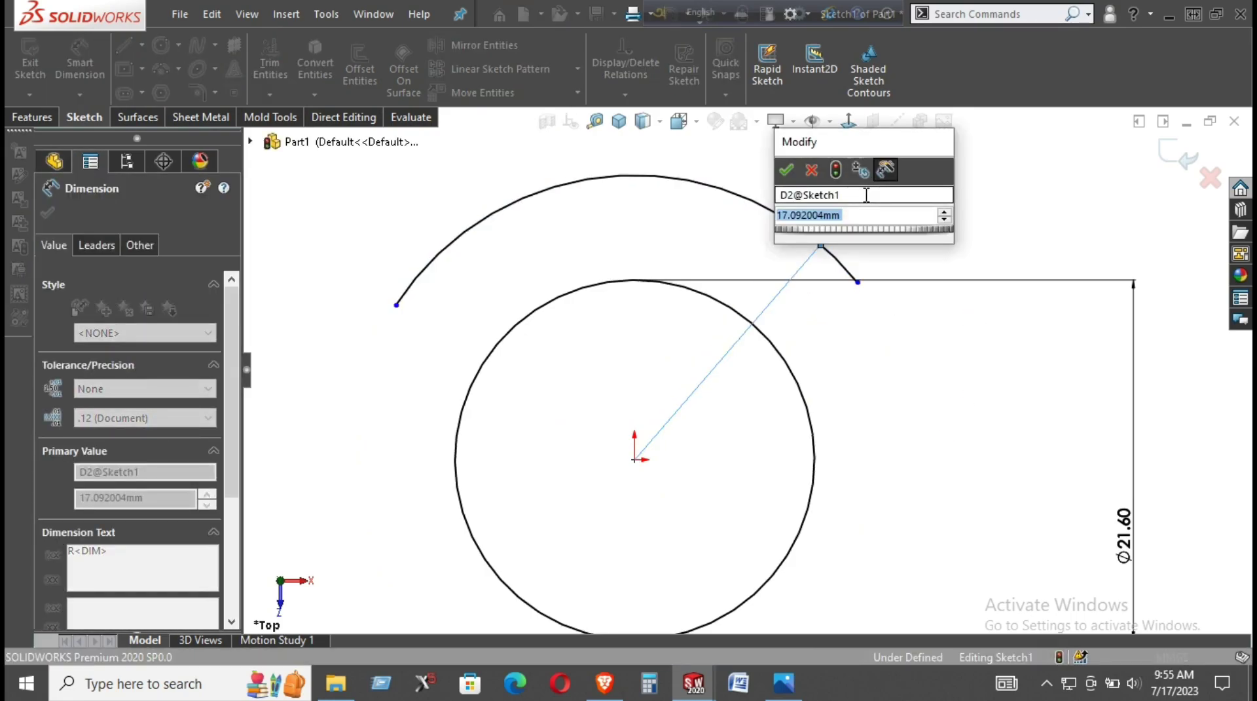
type("17.09")
key("Return")
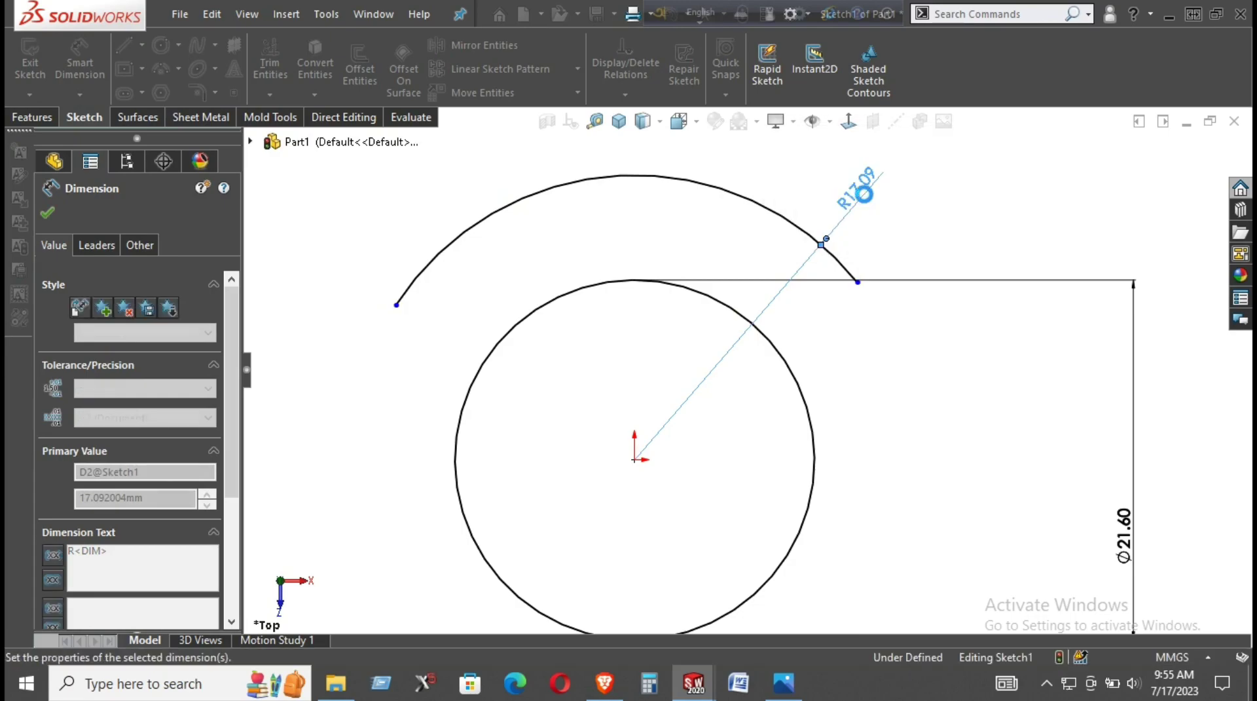
Step: Extend the arc's endpoint fully around the inner circle and move the R17.60 label up-right
right_click(971, 177)
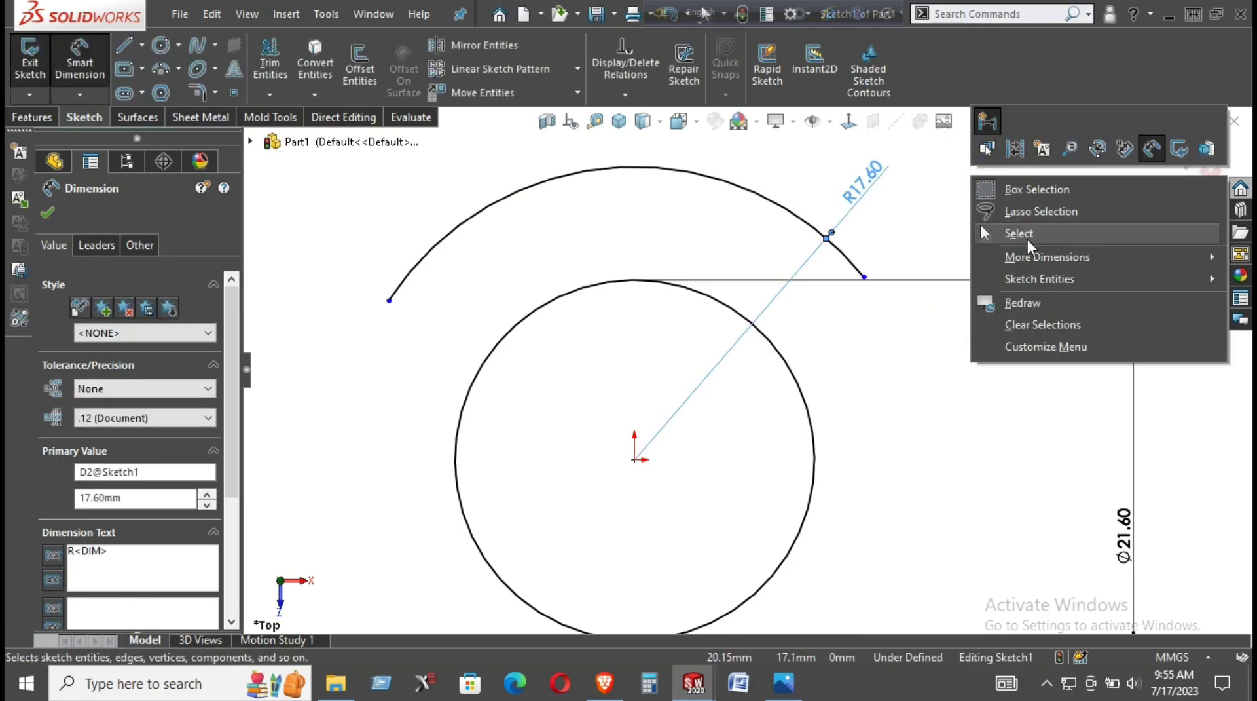
left_click(1019, 234)
mouse_move(864, 277)
left_mouse_down()
mouse_move(581, 573)
mouse_move(393, 303)
left_mouse_up()
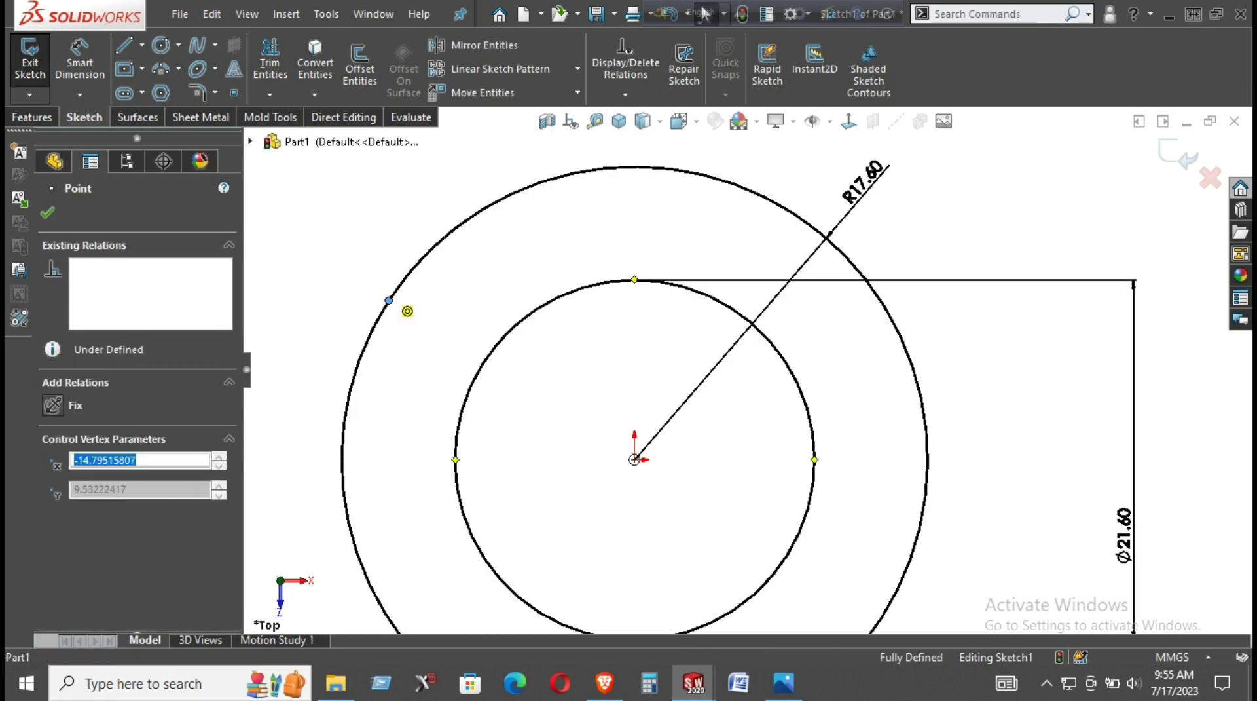
left_click(440, 328)
scroll(556, 261, "down", 2)
scroll(661, 291, "up", 5)
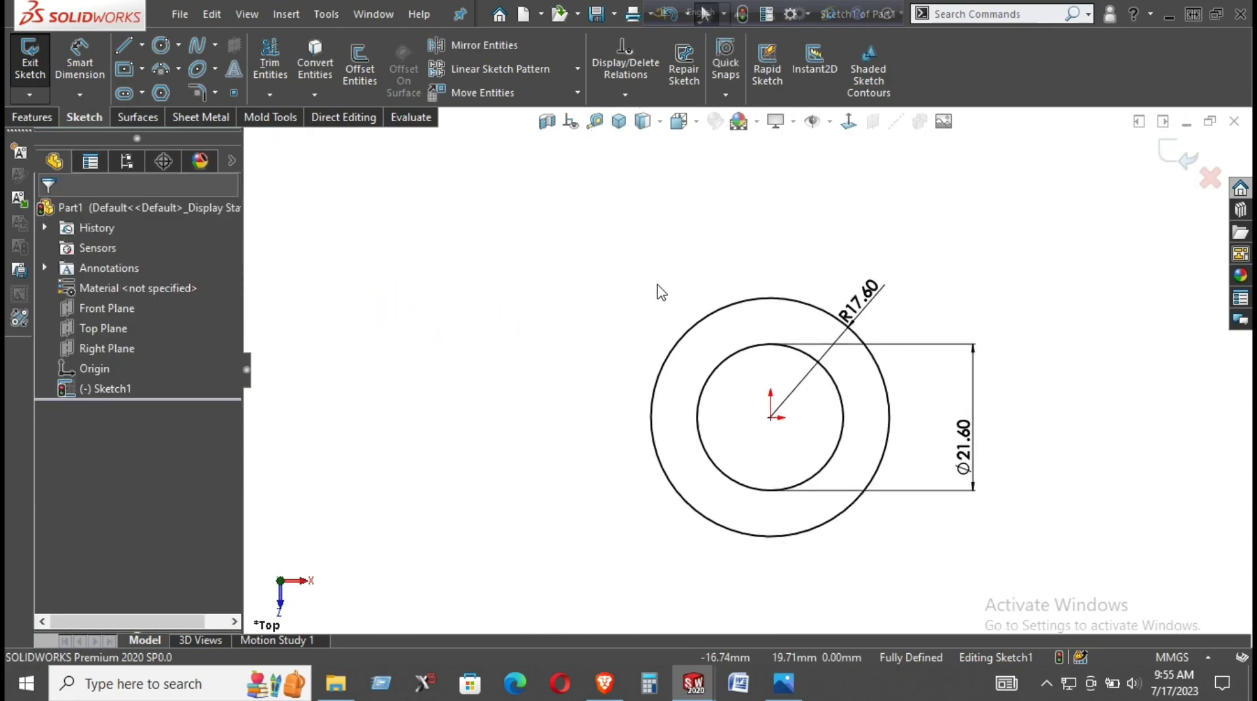
left_click_drag(865, 336, 912, 306)
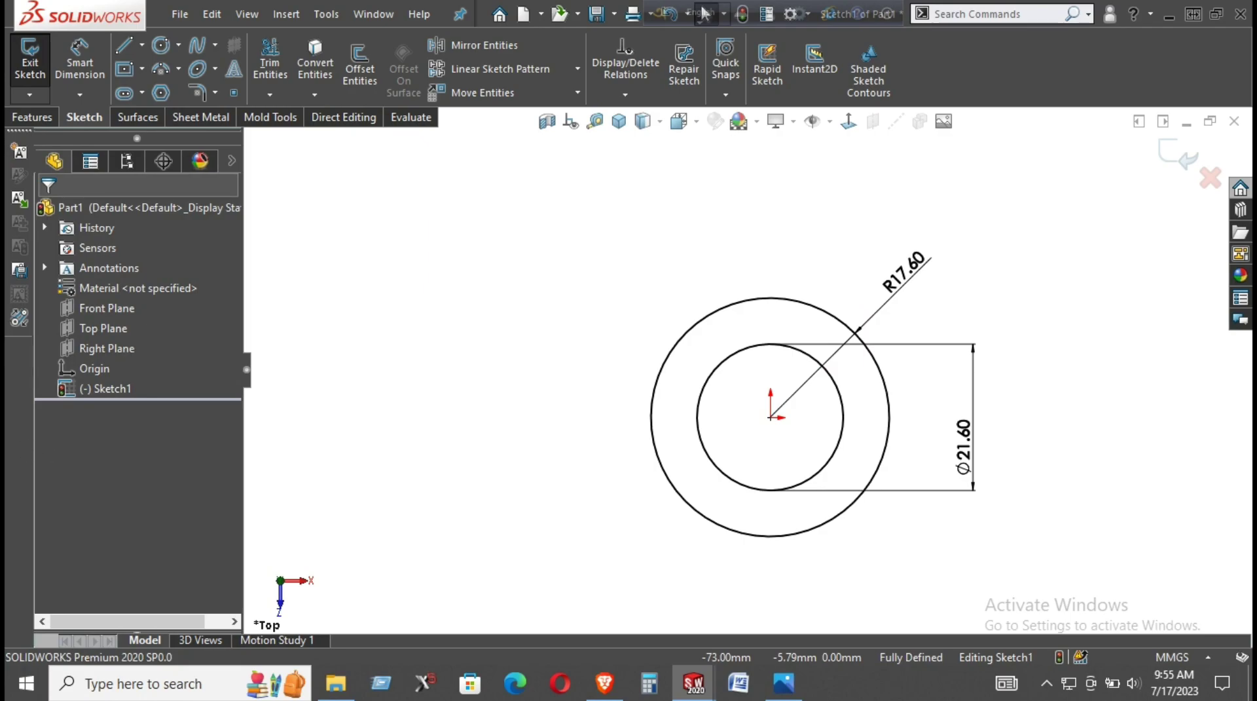
Step: Draw a circle to the left of the central concentric circles
left_click(168, 52)
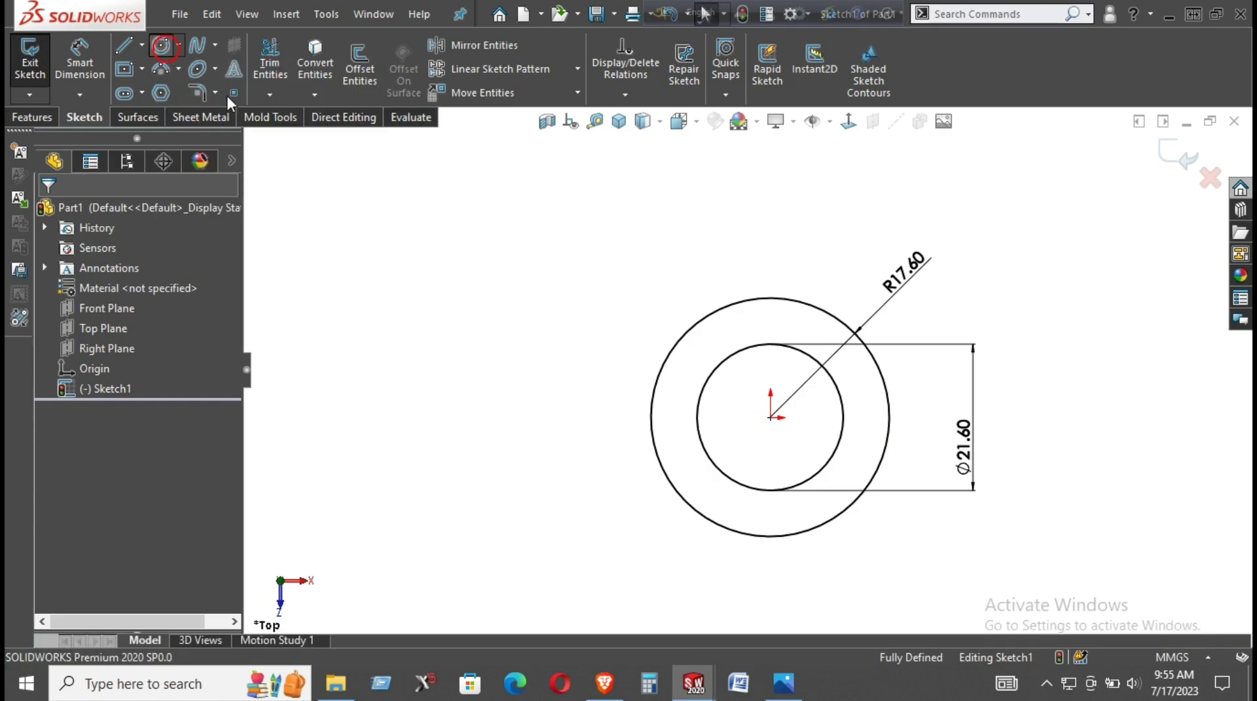
left_click(526, 417)
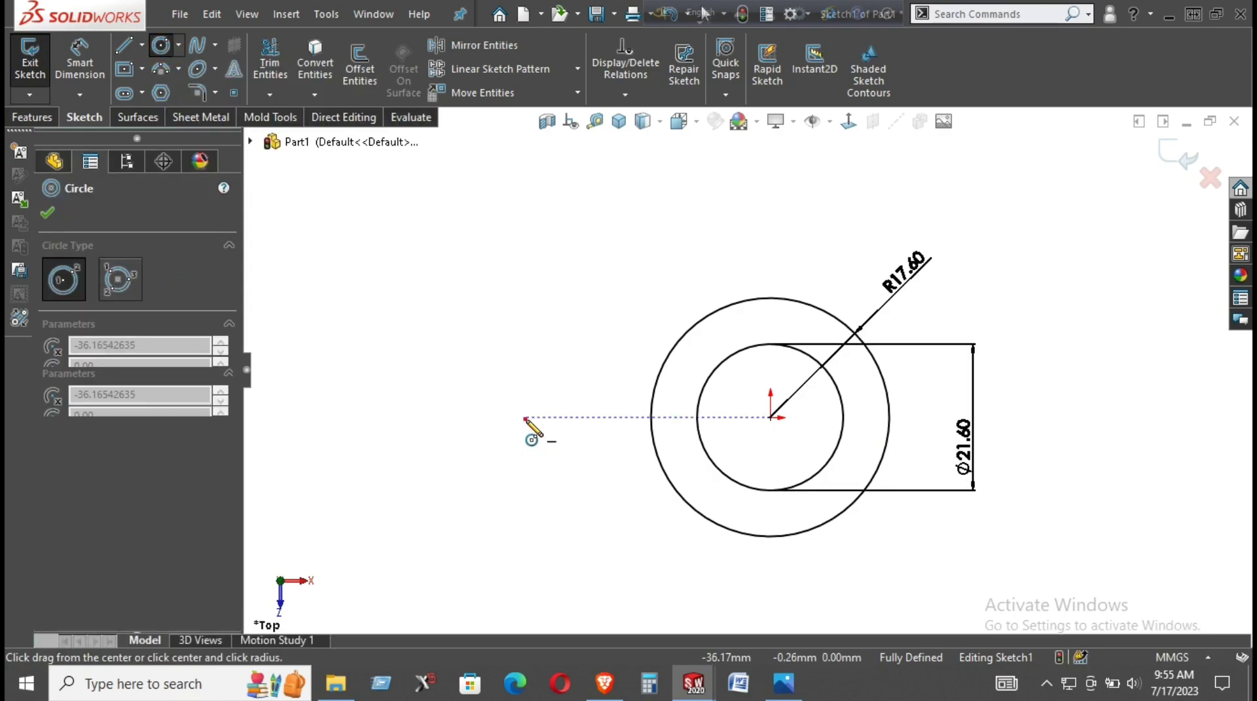
left_click(548, 445)
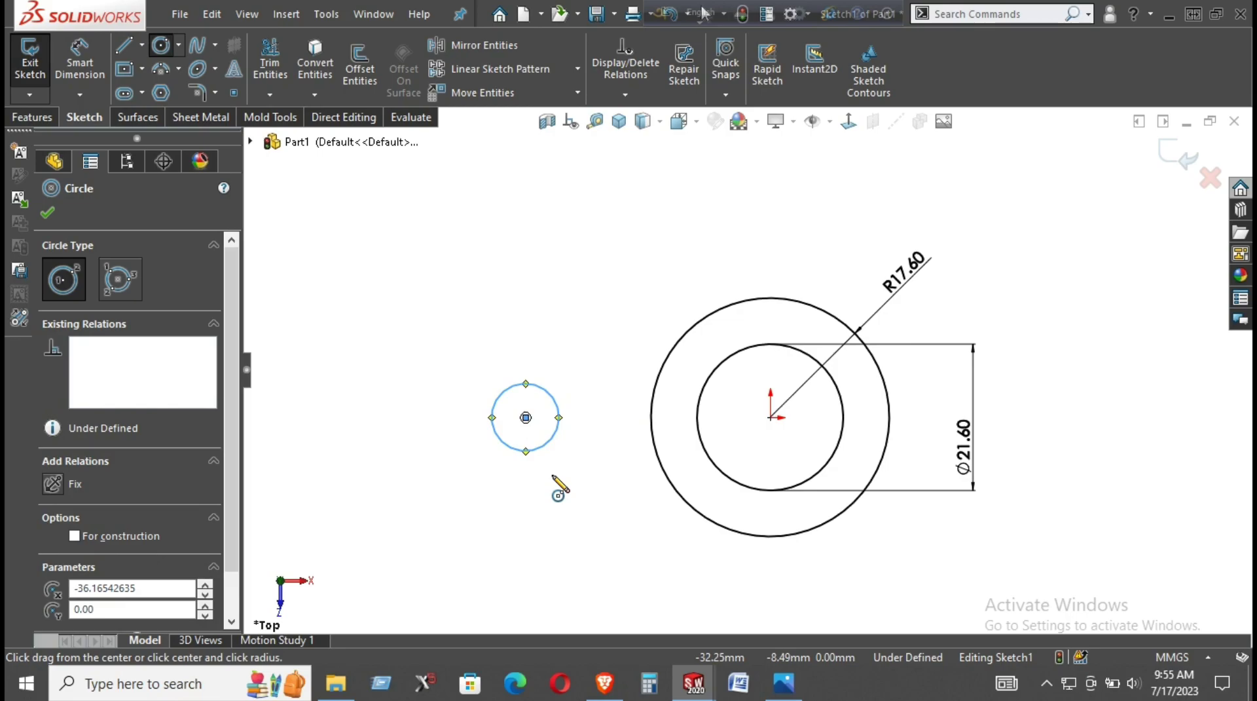
Step: Dimension the left circle's diameter to 27 mm
right_click(556, 417)
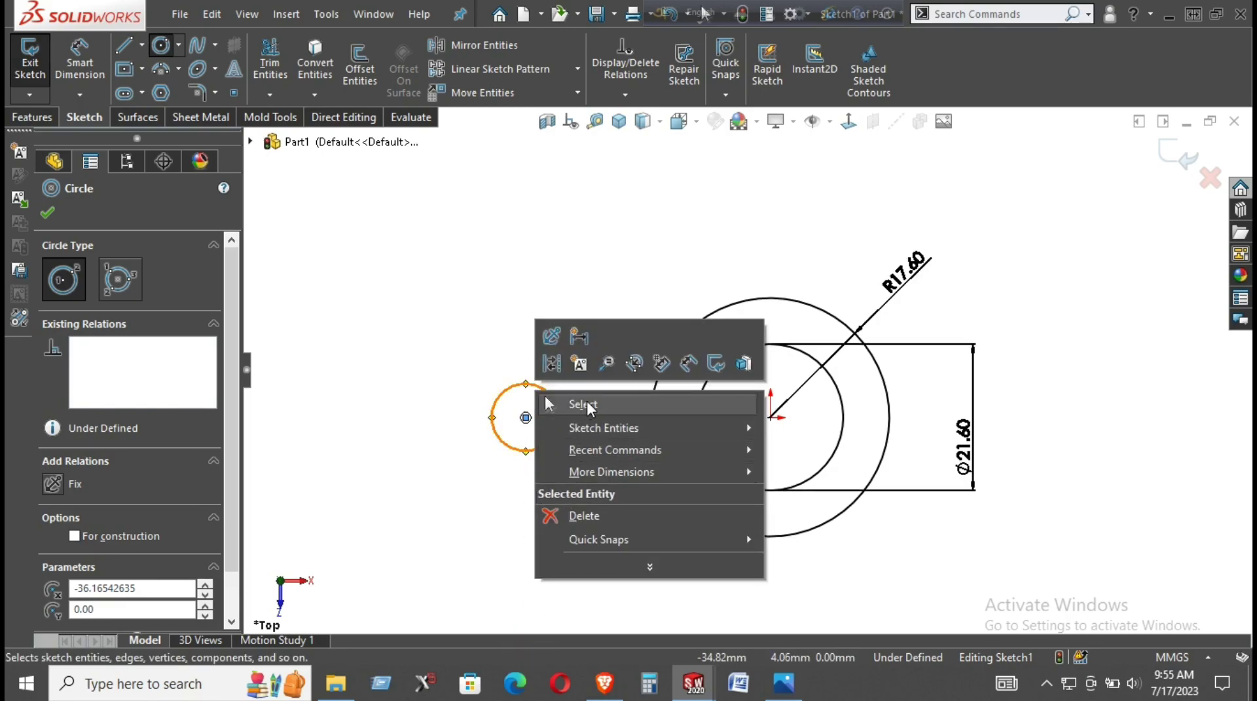
left_click(688, 363)
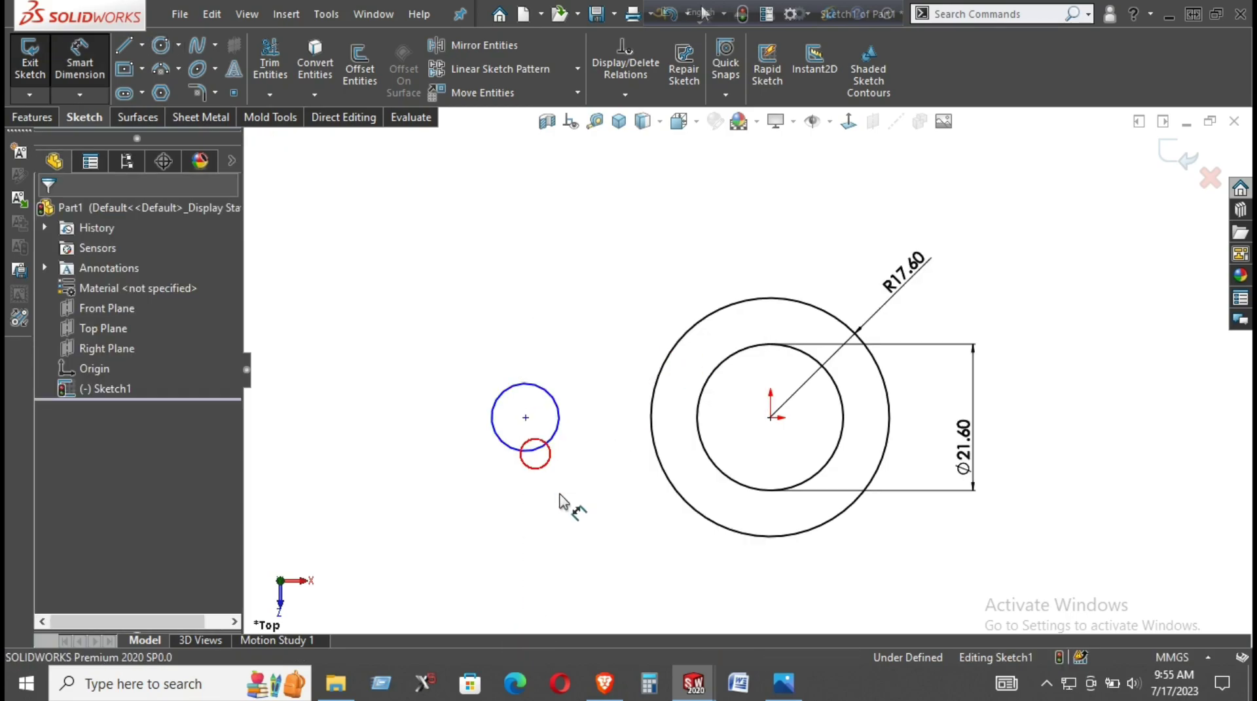
left_click(539, 447)
left_click(575, 519)
type("27")
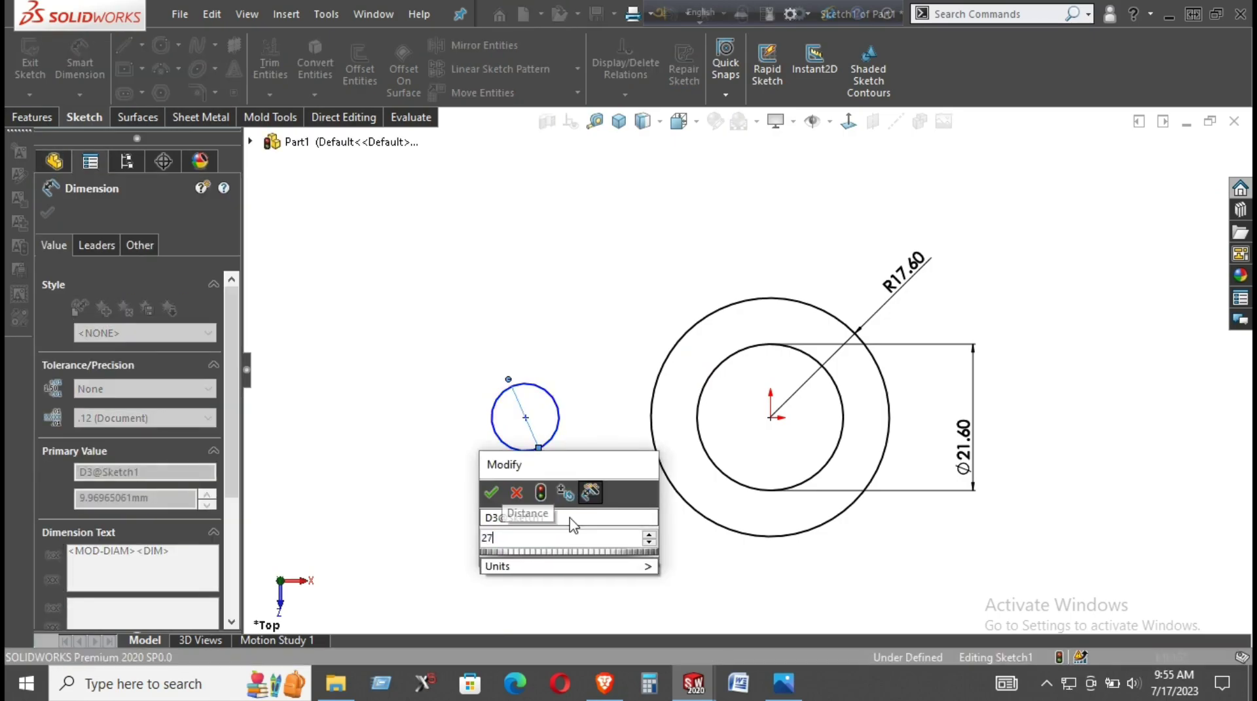
key("Return")
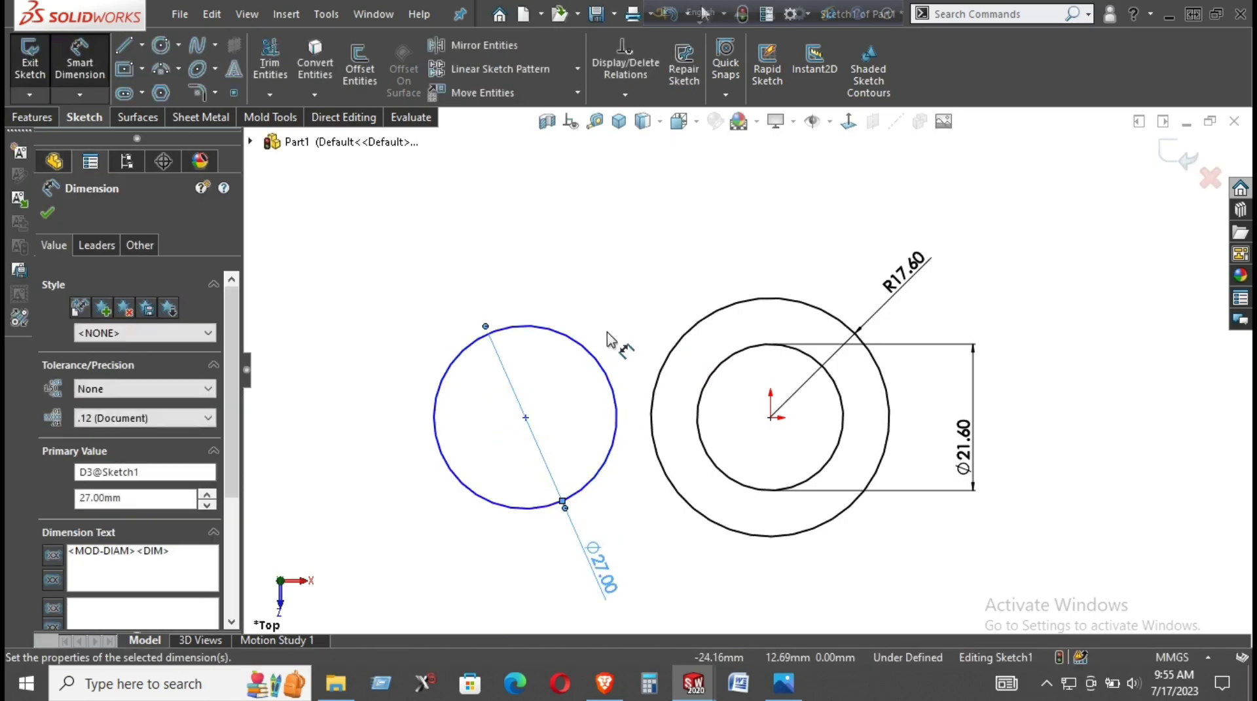
scroll(799, 432, "up", 1)
scroll(794, 396, "up", 1)
scroll(721, 328, "up", 1)
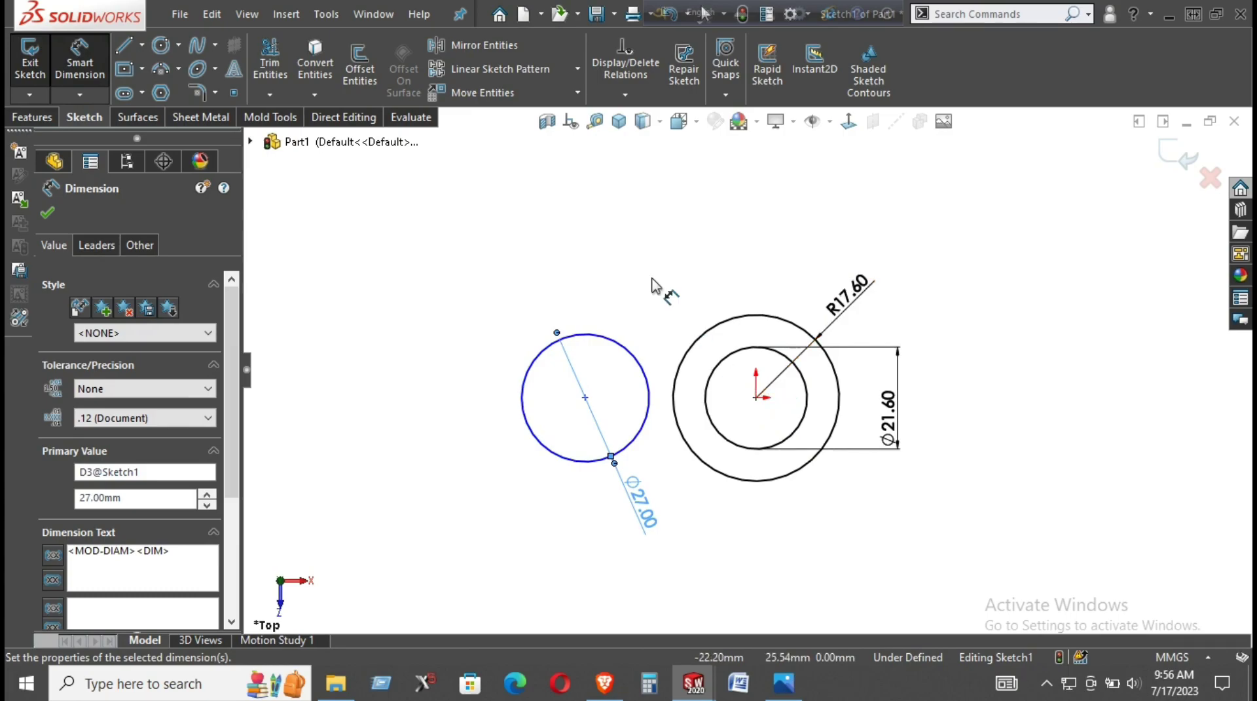
right_click(650, 267)
left_click(691, 327)
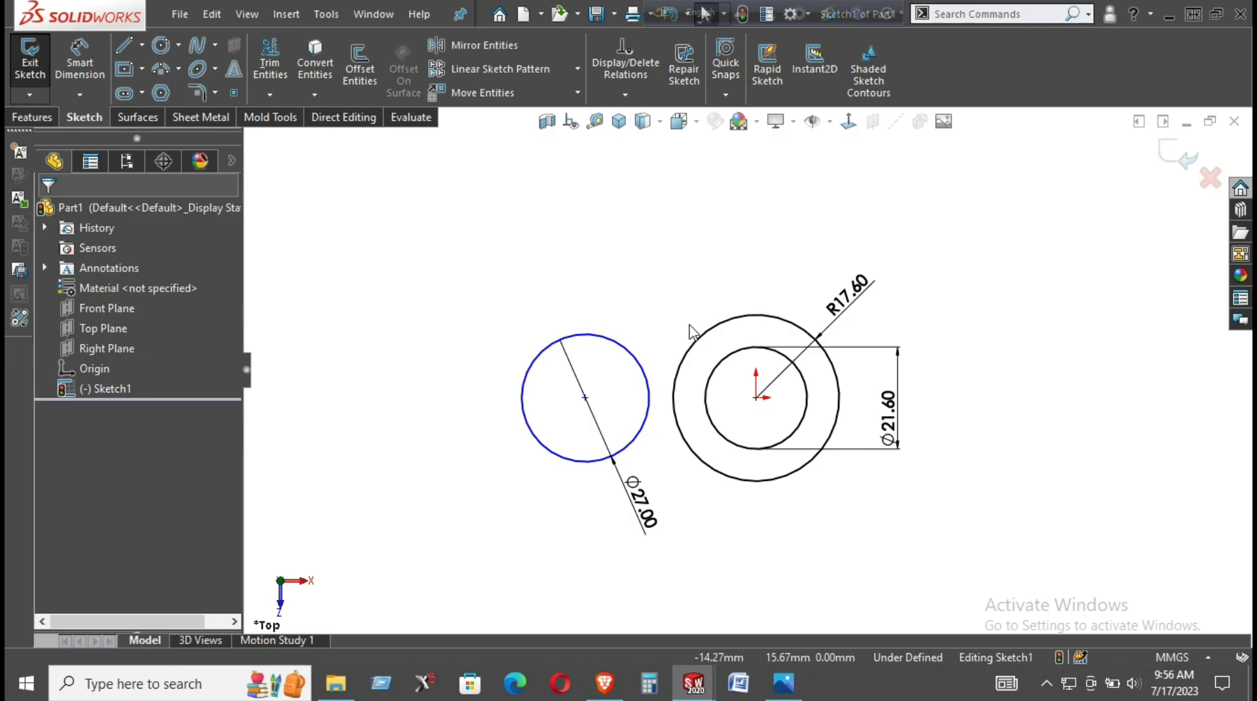
left_click(159, 47)
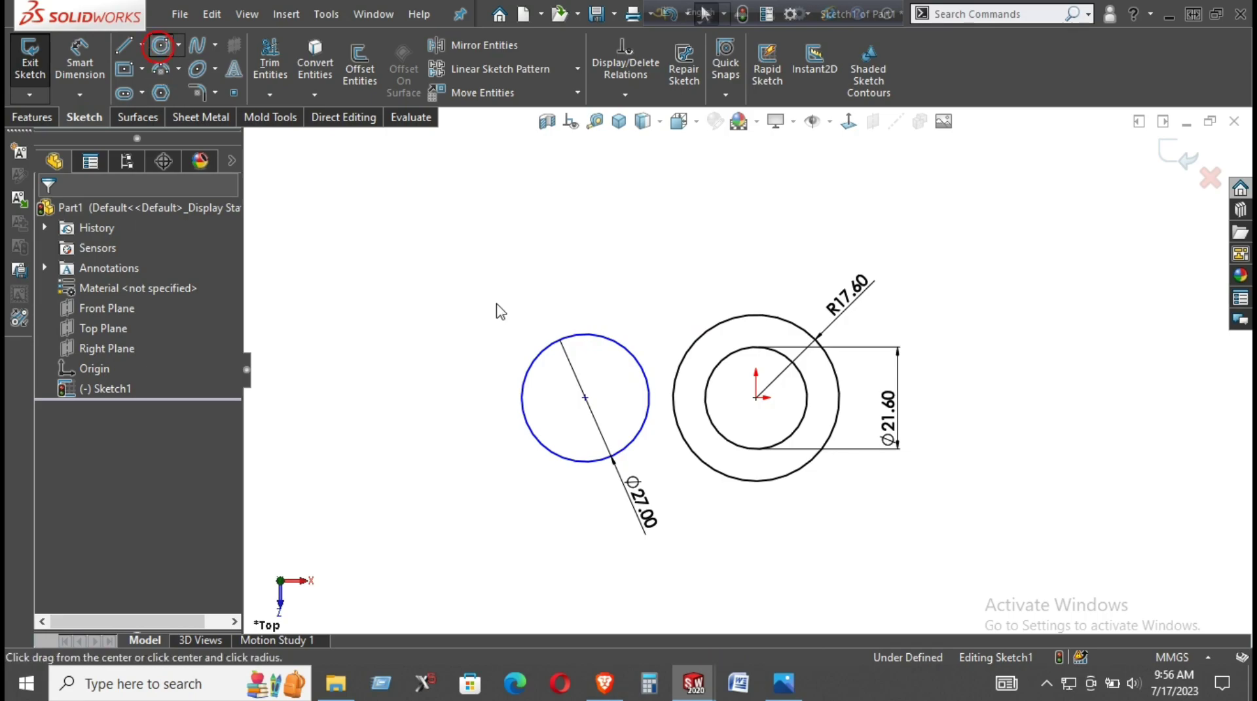
Step: Draw a centrepoint arc inside the Ø27 circle on its centre, dimensioned to R10.8
left_click(585, 397)
left_click(177, 68)
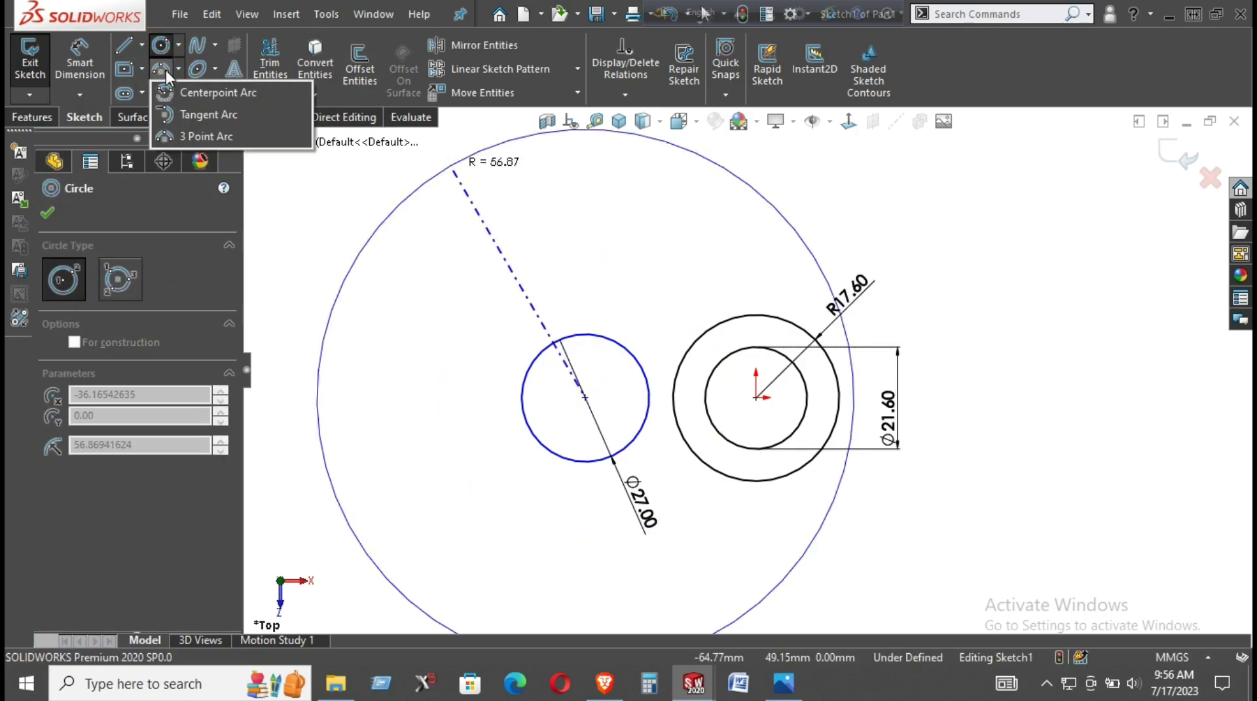
left_click(191, 93)
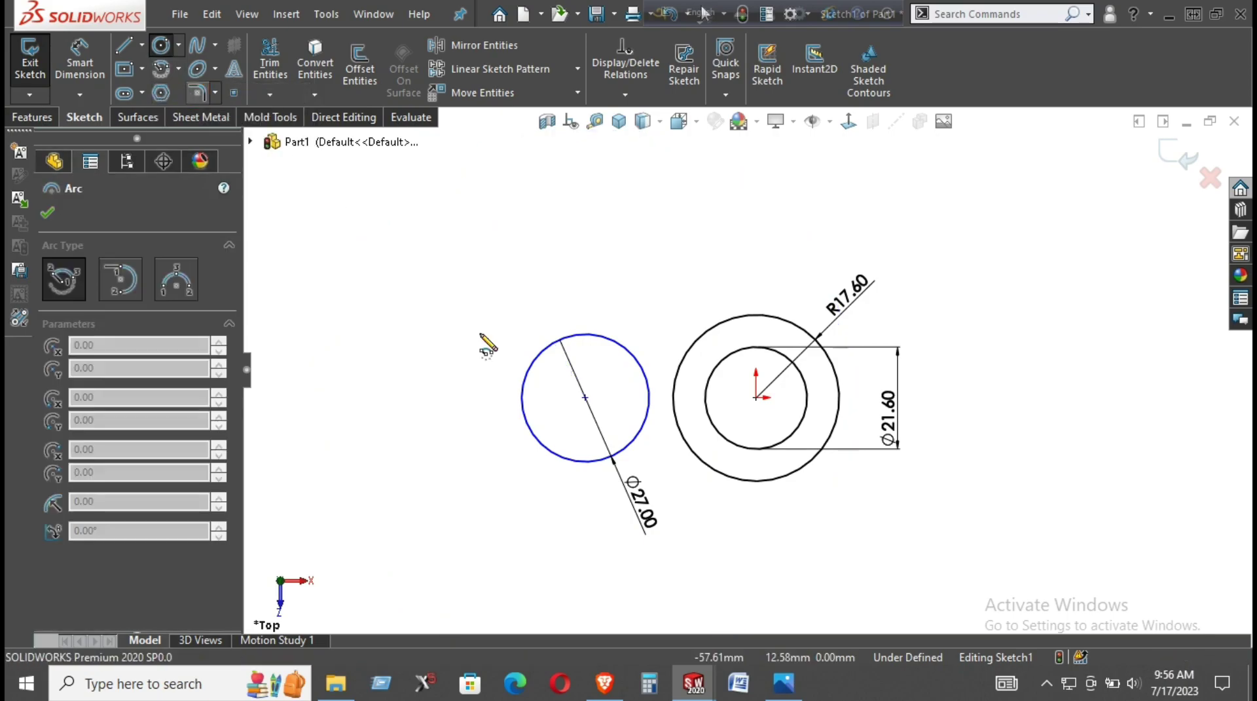
left_click(585, 397)
left_click(513, 286)
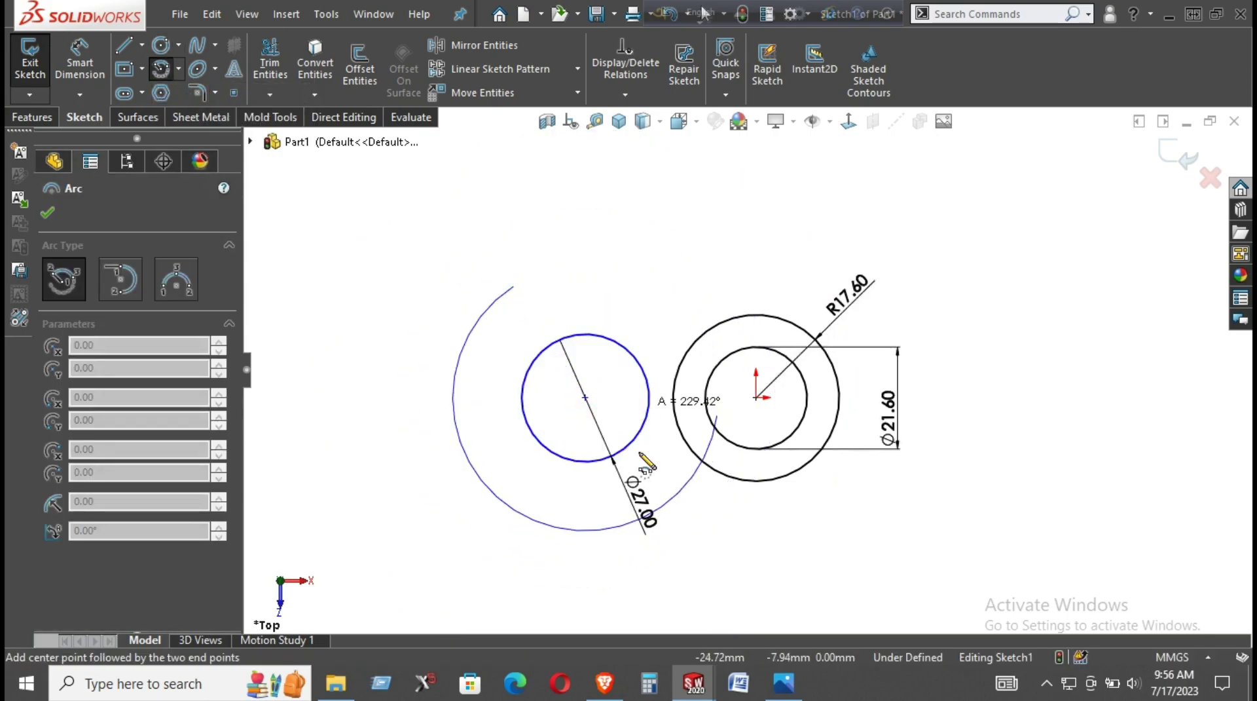
left_click(481, 478)
right_click_drag(399, 423, 389, 291)
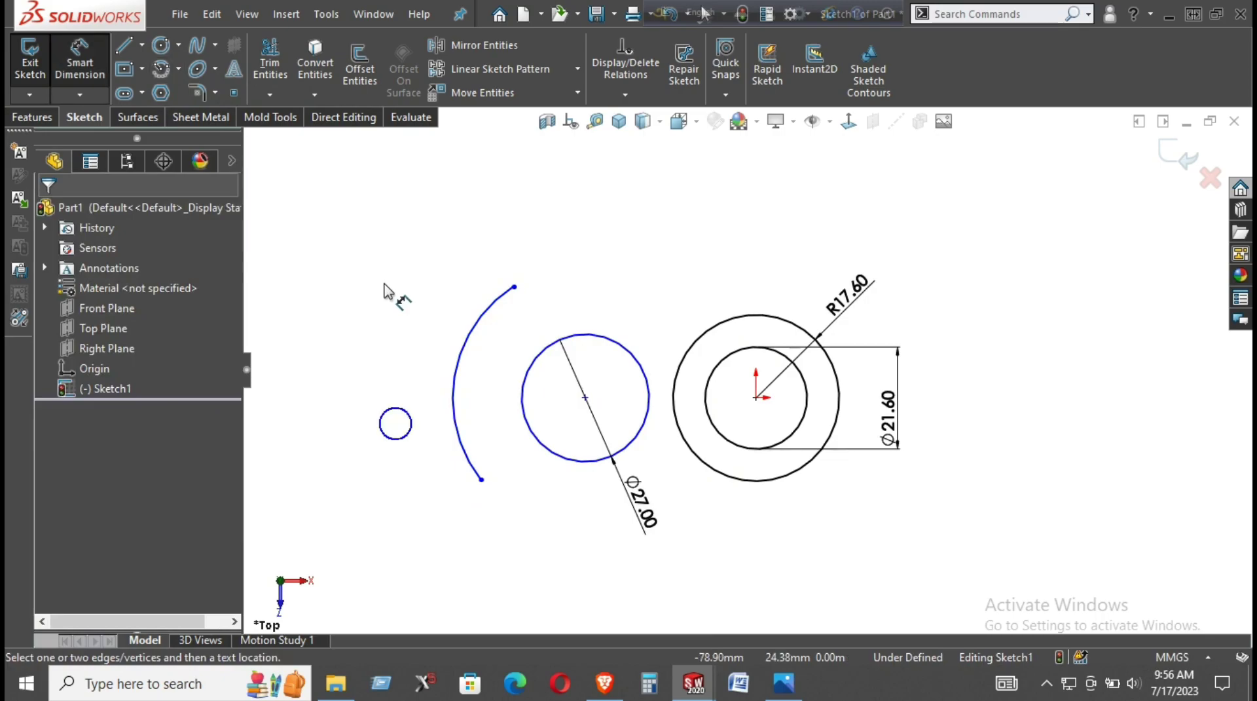
left_click(451, 384)
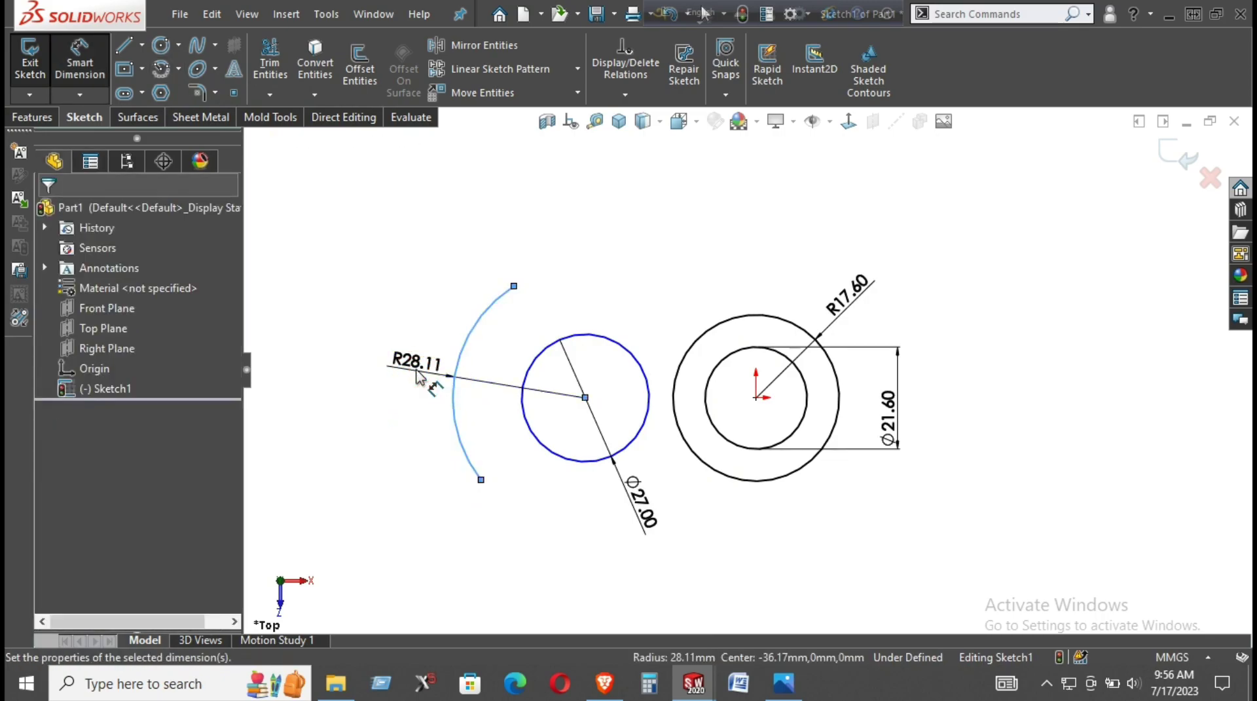
left_click(418, 377)
type("10.")
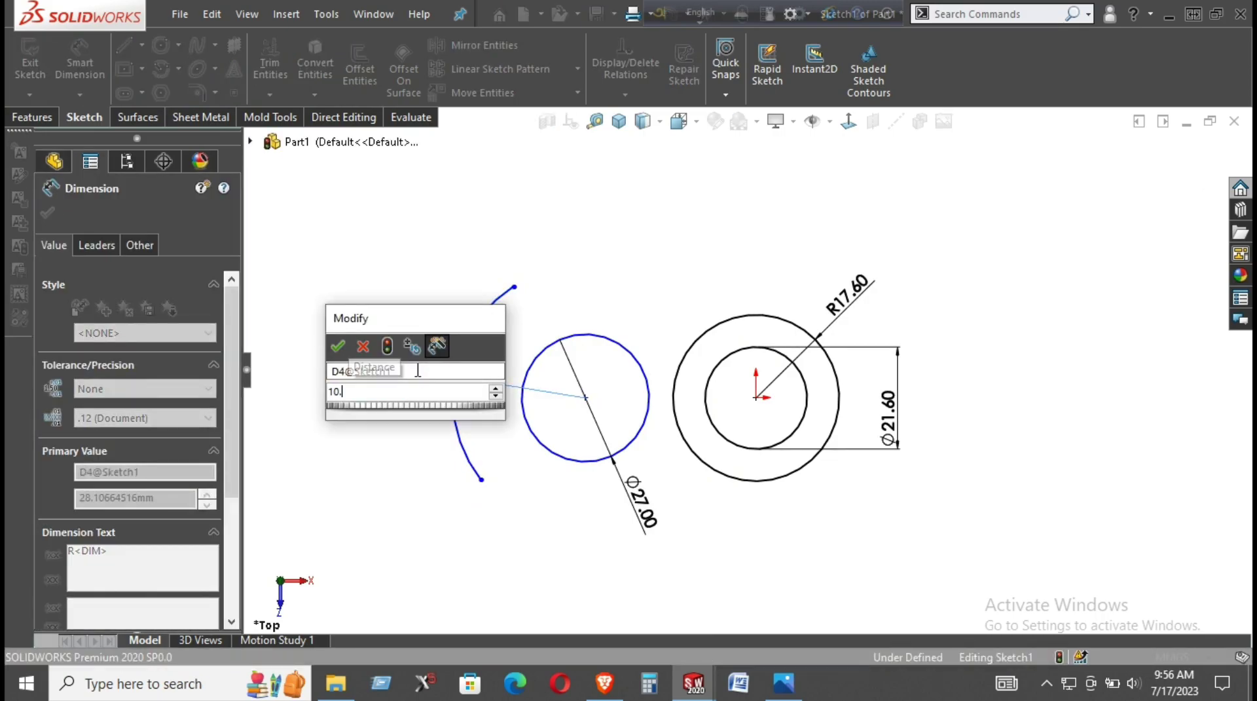
type("8")
key("Return")
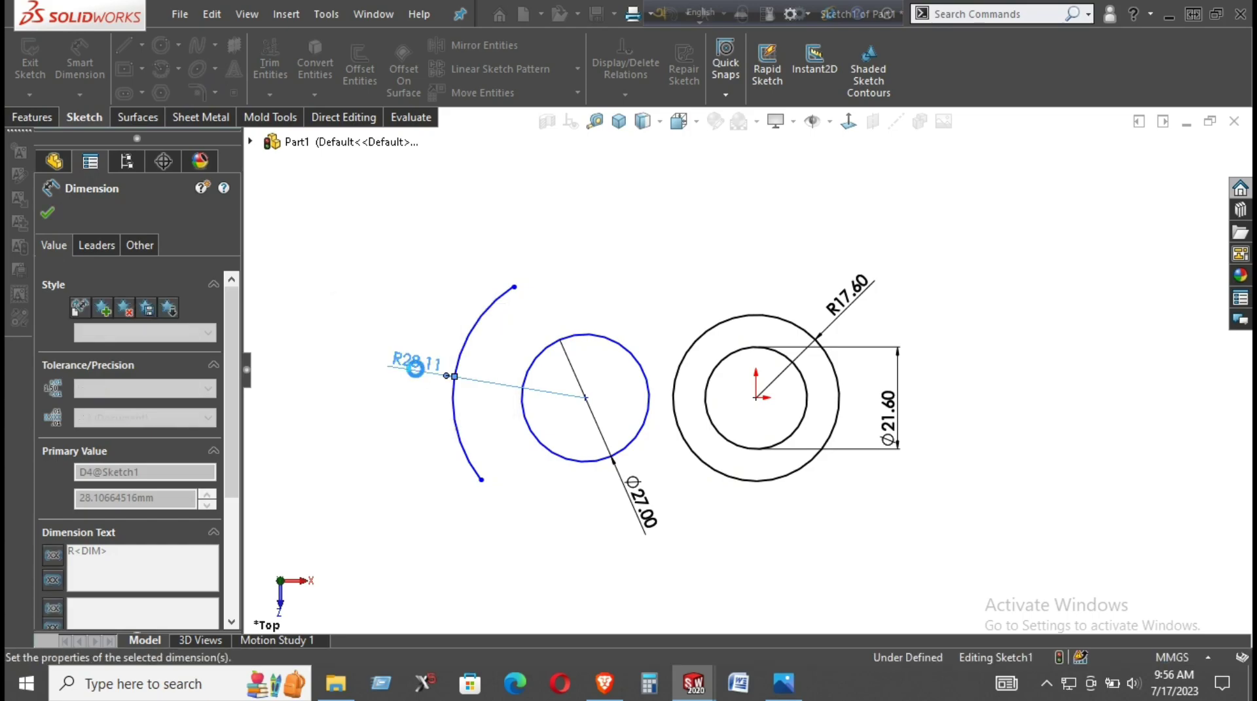
Step: Make the left circle's centre horizontal with the sketch origin
right_click(601, 289)
left_click(665, 334)
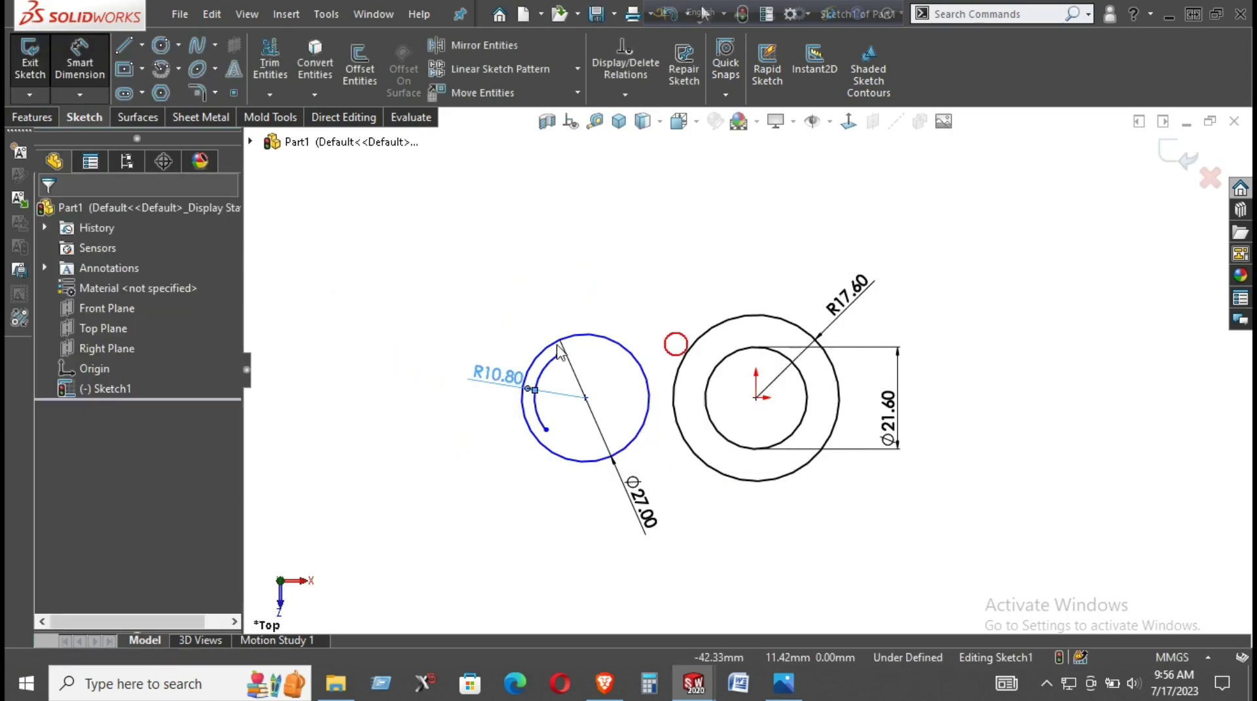
left_click_drag(556, 361, 612, 362)
left_click(593, 410)
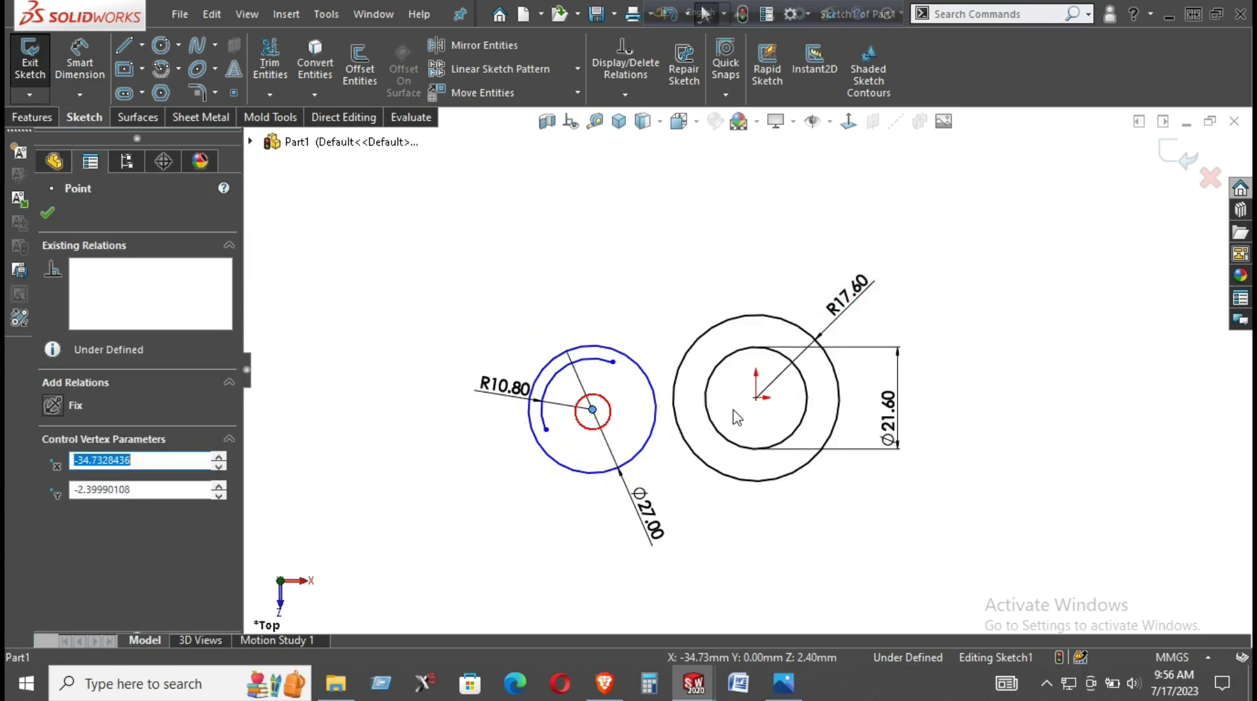
left_click(756, 397, "ctrl")
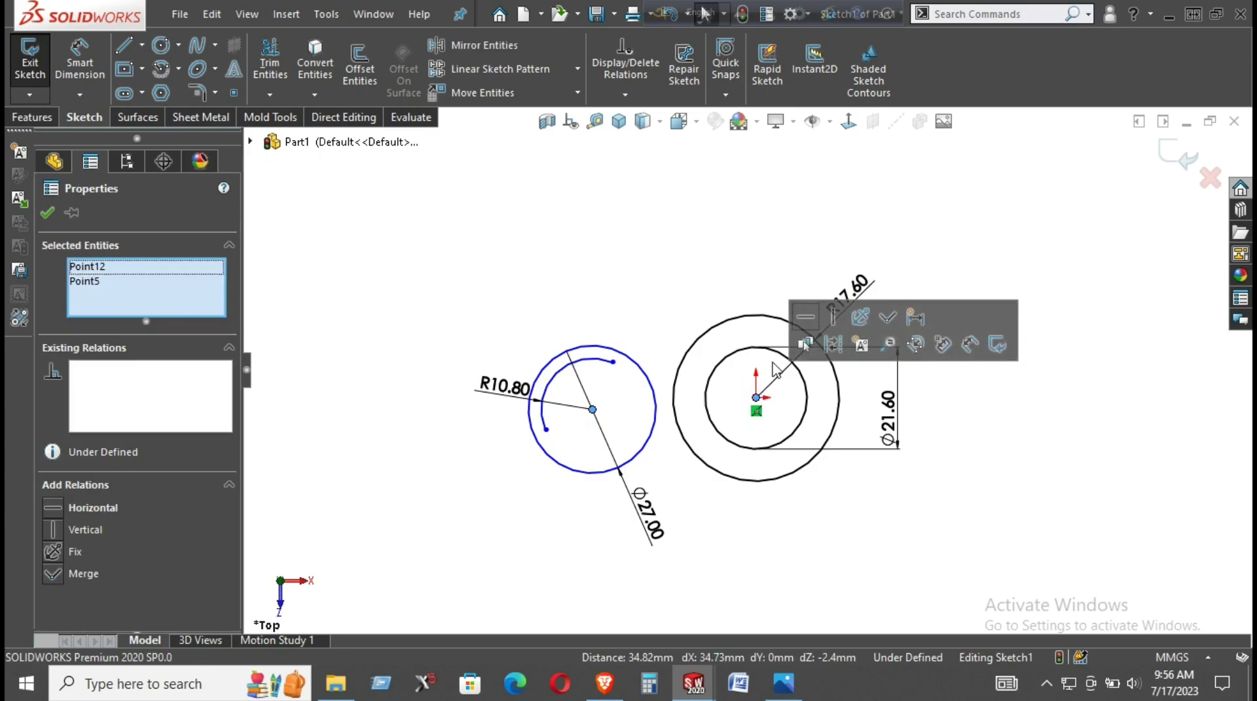
left_click(801, 322)
left_click(693, 253)
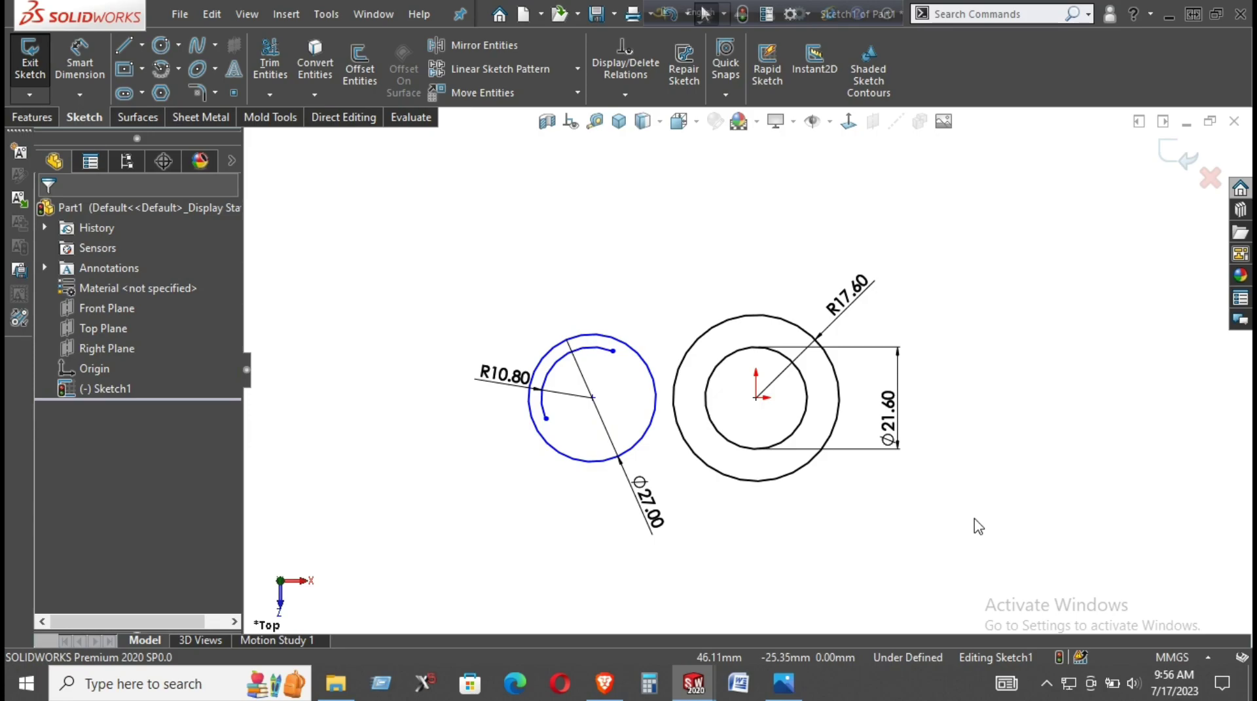
Step: Draw a new circle to the right of the concentric rings
right_click_drag(993, 531, 993, 507)
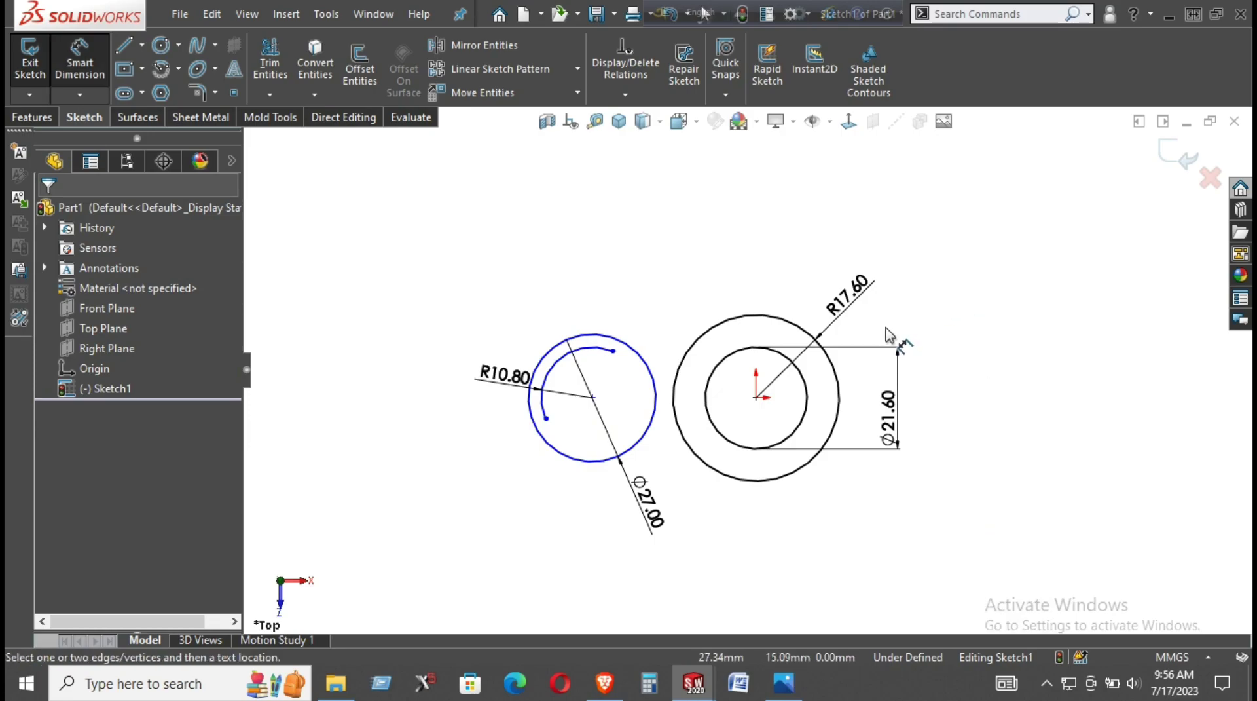
left_click(160, 44)
left_click(1027, 398)
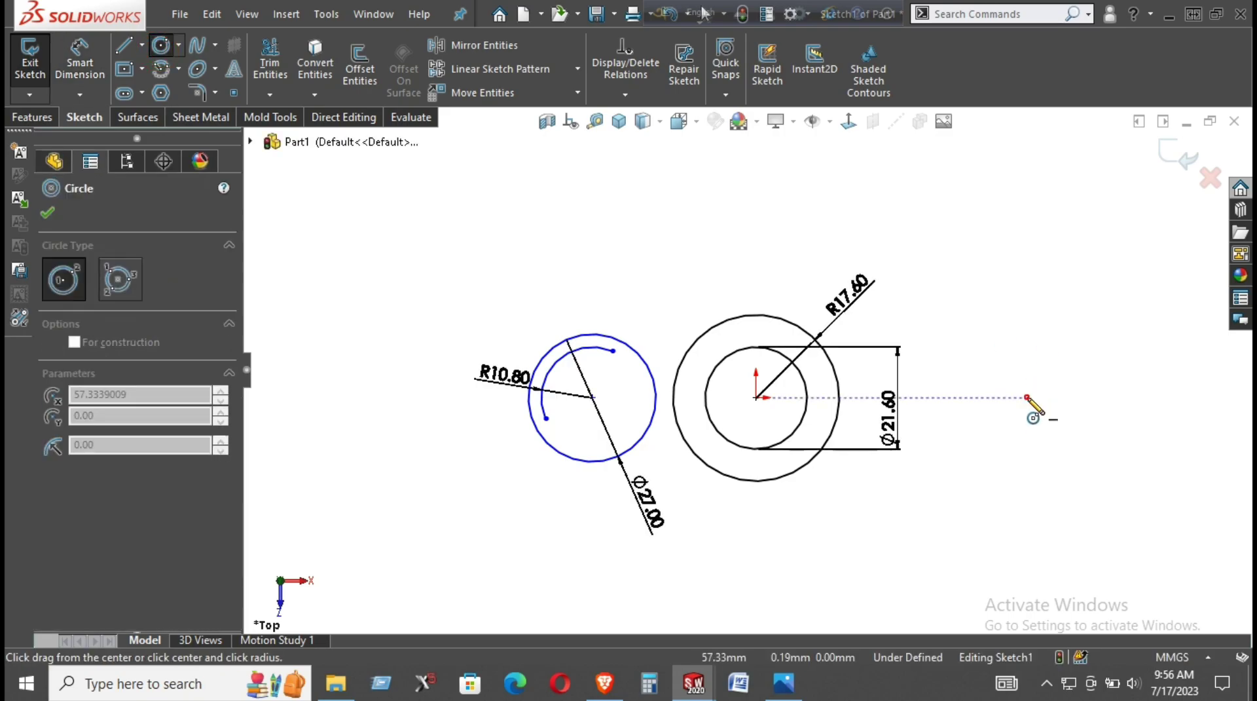
left_click(1047, 430)
right_click(1004, 270)
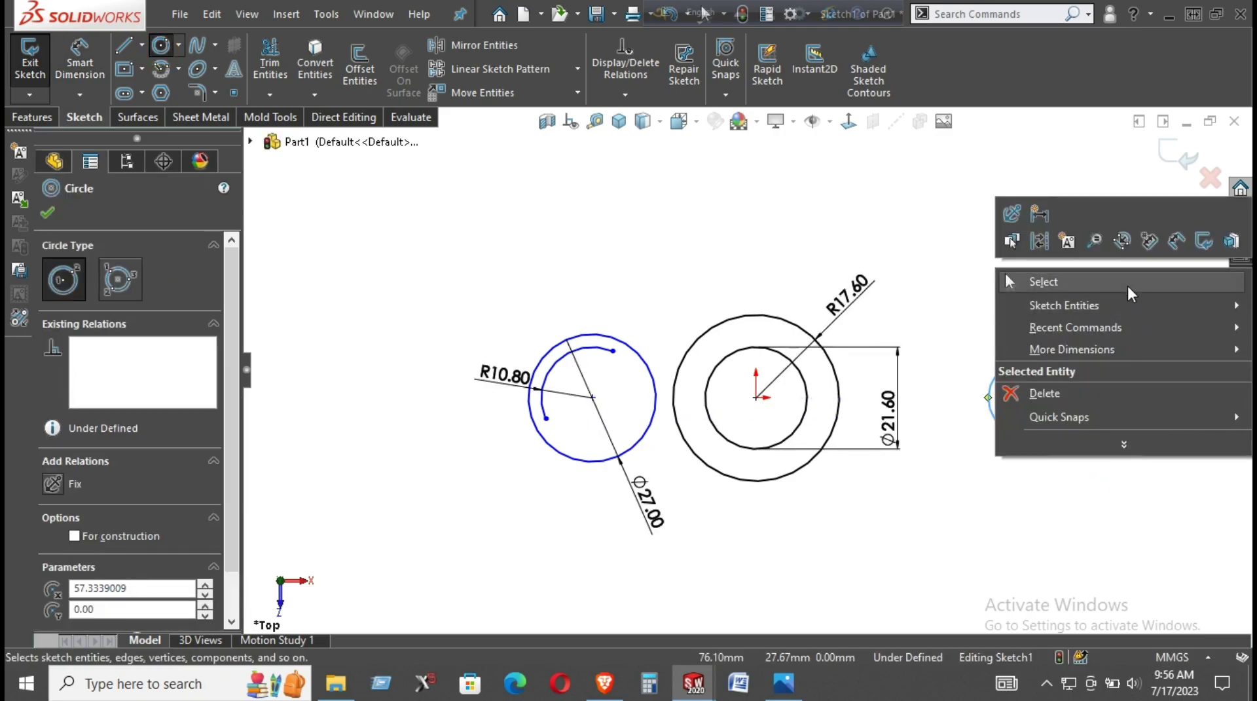
Step: Make the right circle equal in size to the left Ø27 circle
left_click(1128, 286)
left_click(993, 419)
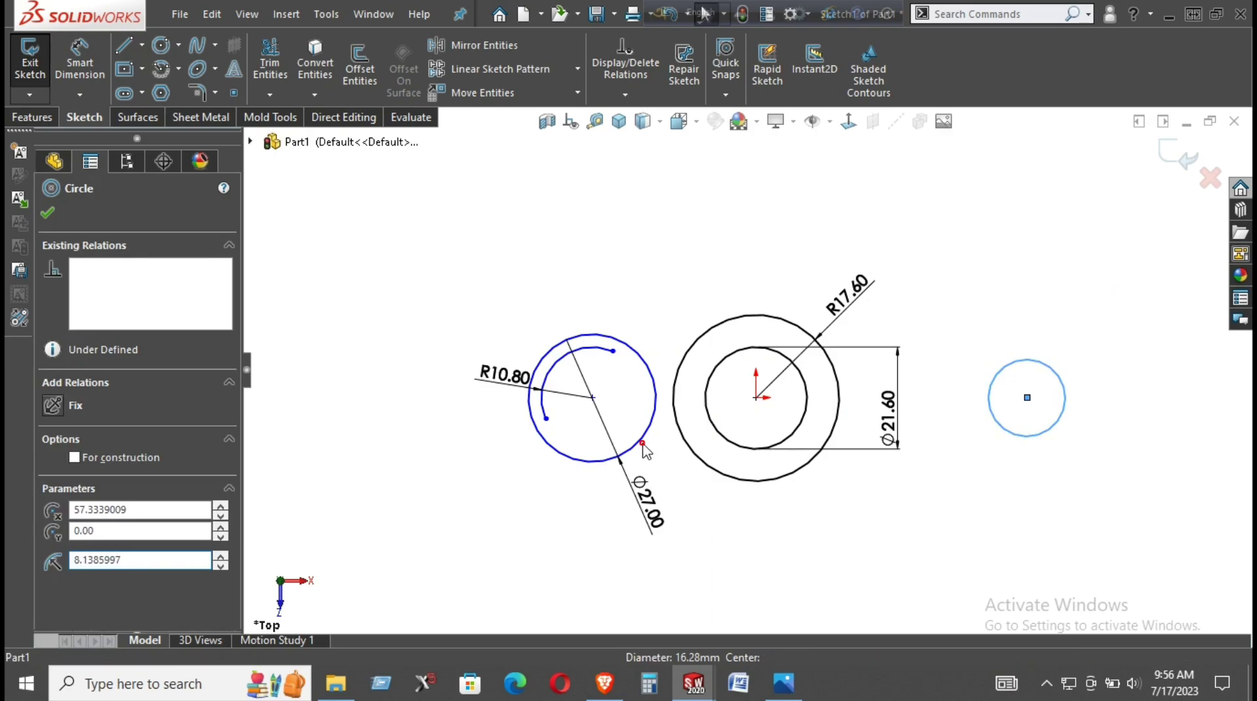
left_click(639, 443, "ctrl")
left_click(723, 361)
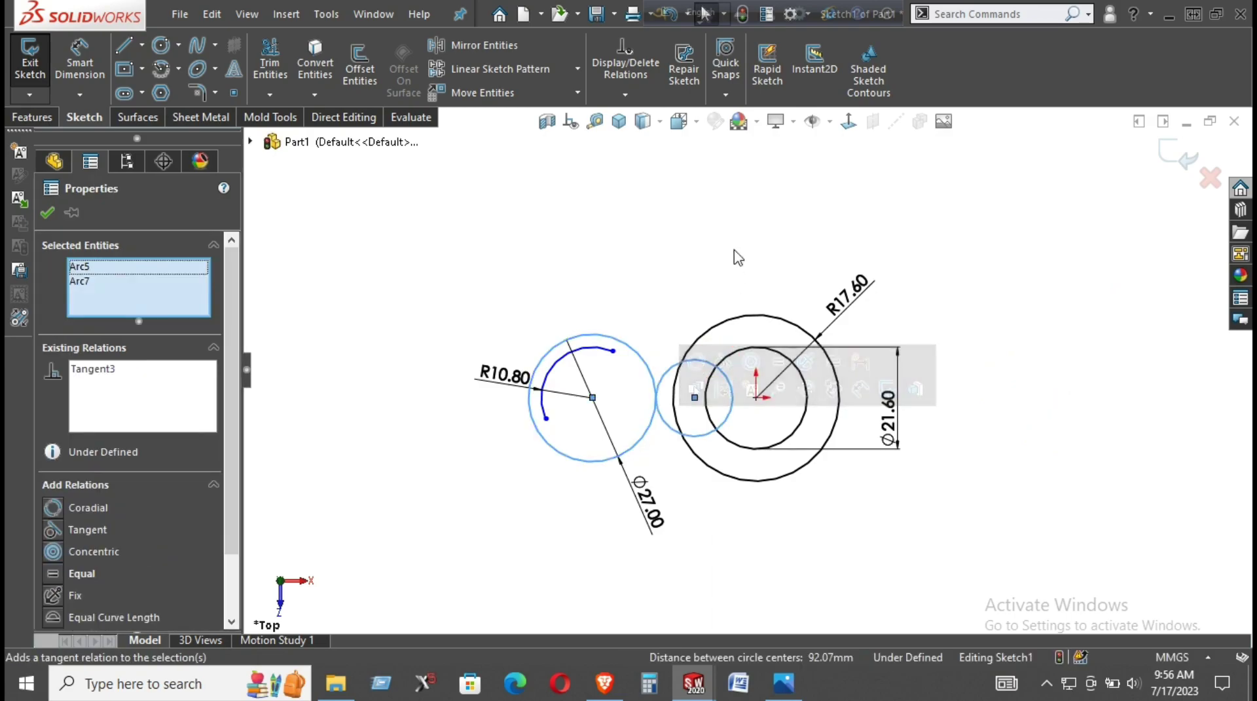
key("ctrl+z")
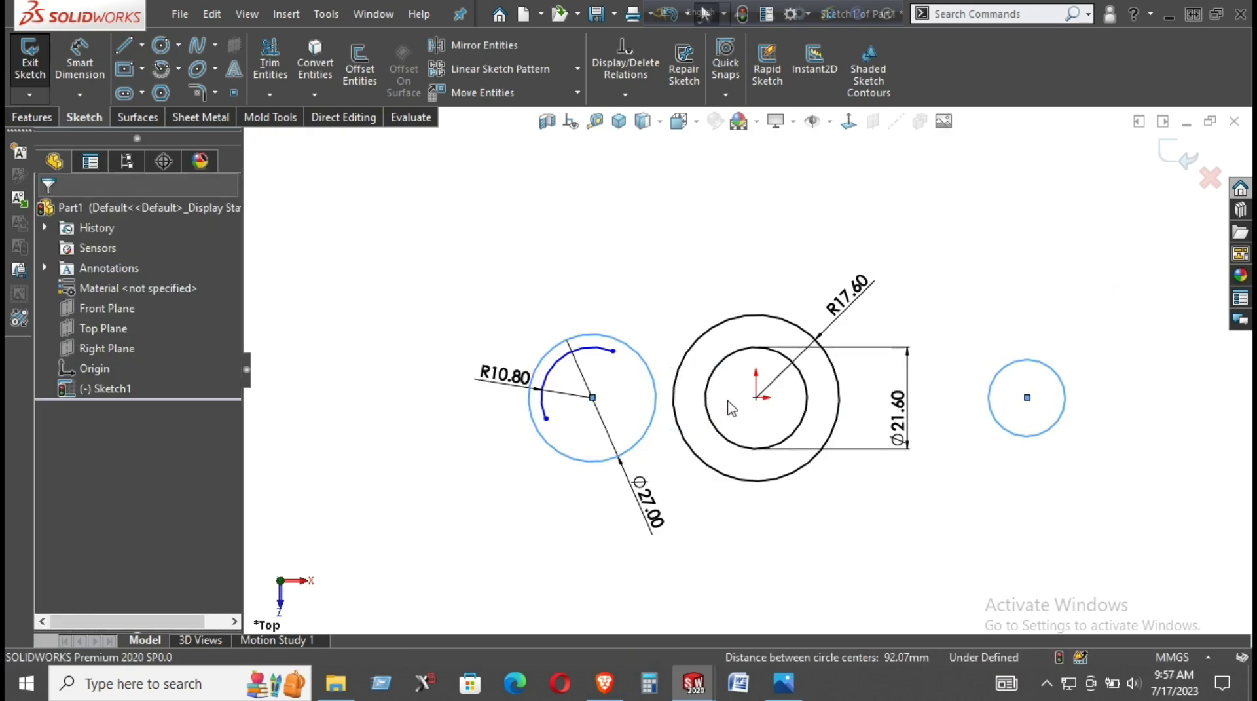
left_click(778, 361)
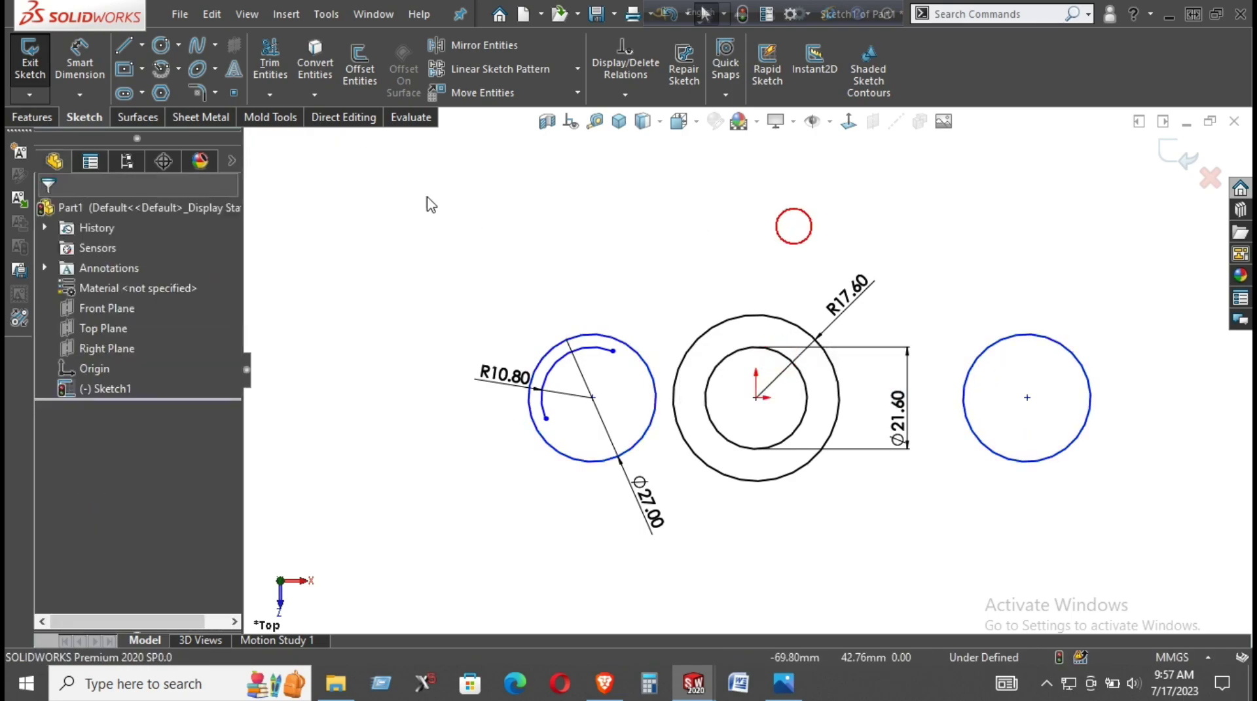
Step: Draw a centrepoint arc inside the right circle and set it equal to the left R10.80 arc
left_click(165, 70)
left_click(1027, 397)
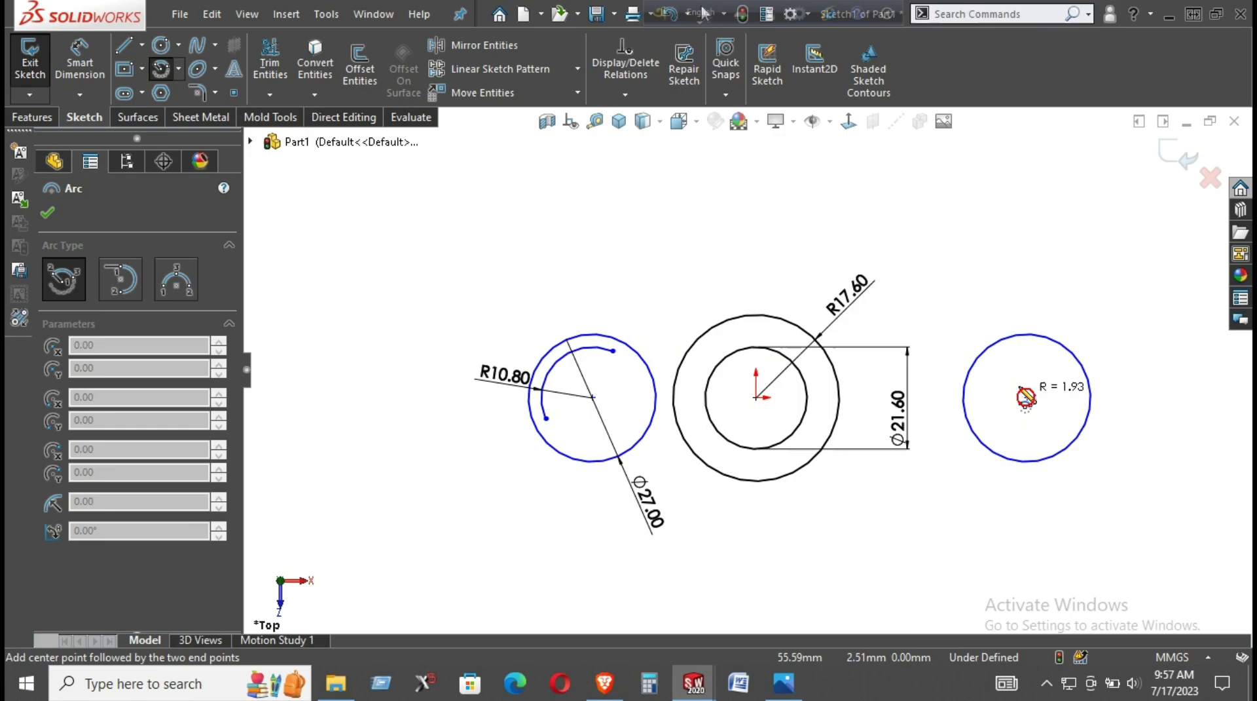
left_click(1041, 359)
left_click(1015, 435)
right_click(1015, 389)
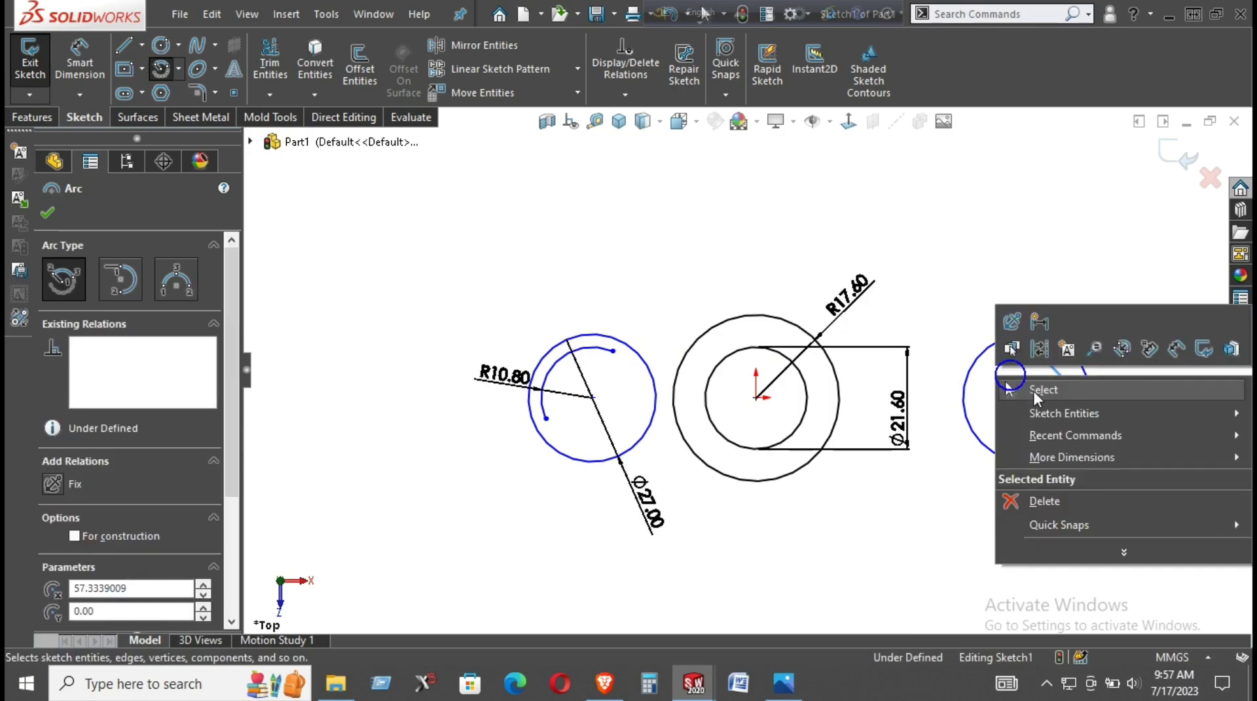
left_click(1033, 390)
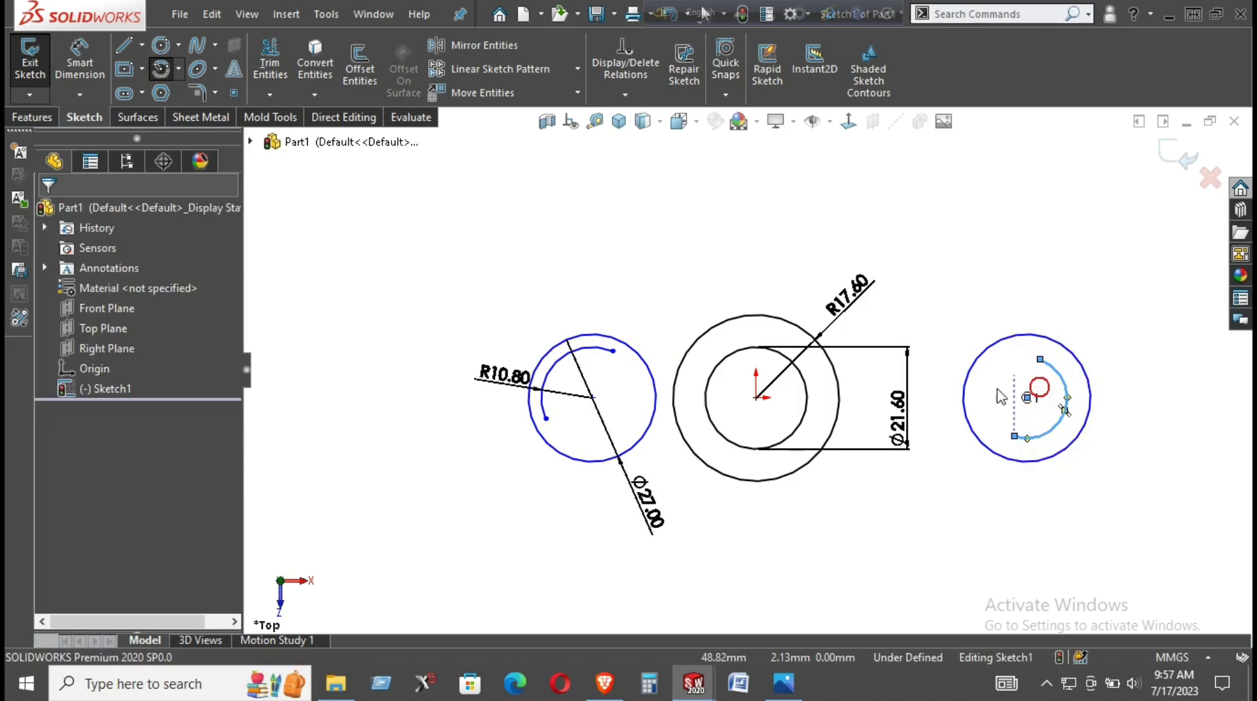
left_click(553, 378)
left_click(1064, 416, "ctrl")
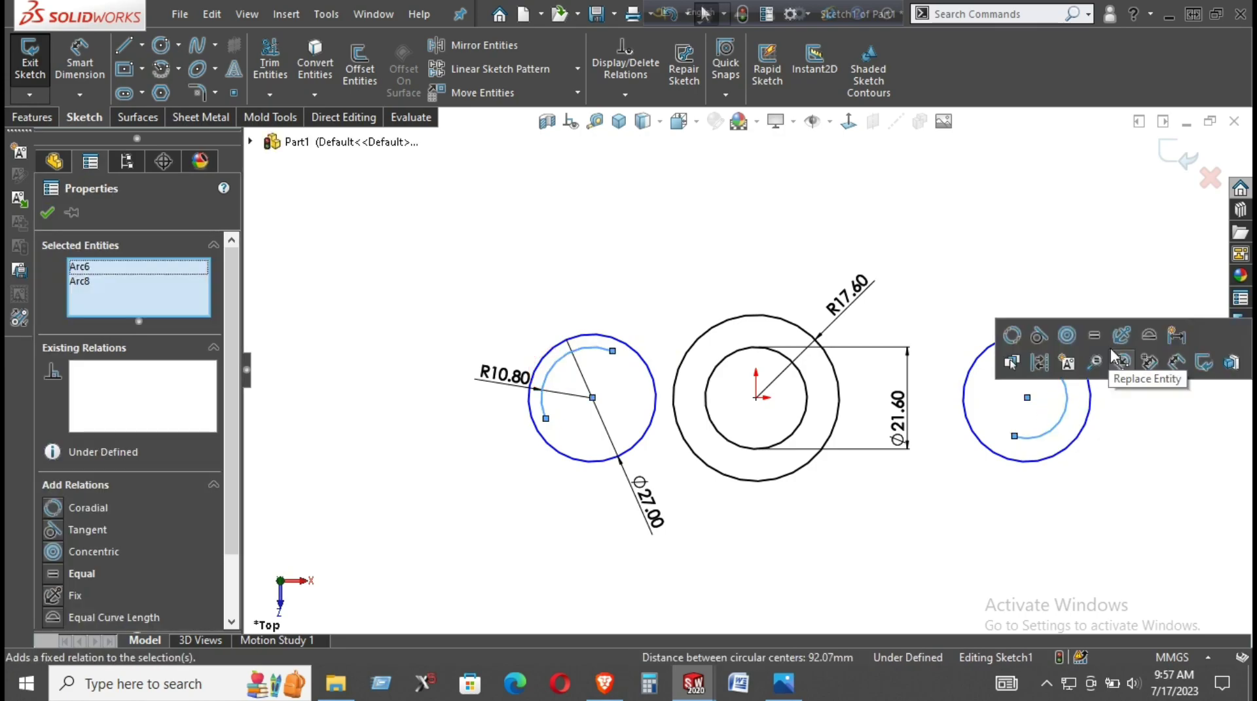
left_click(1094, 334)
left_click(1173, 488)
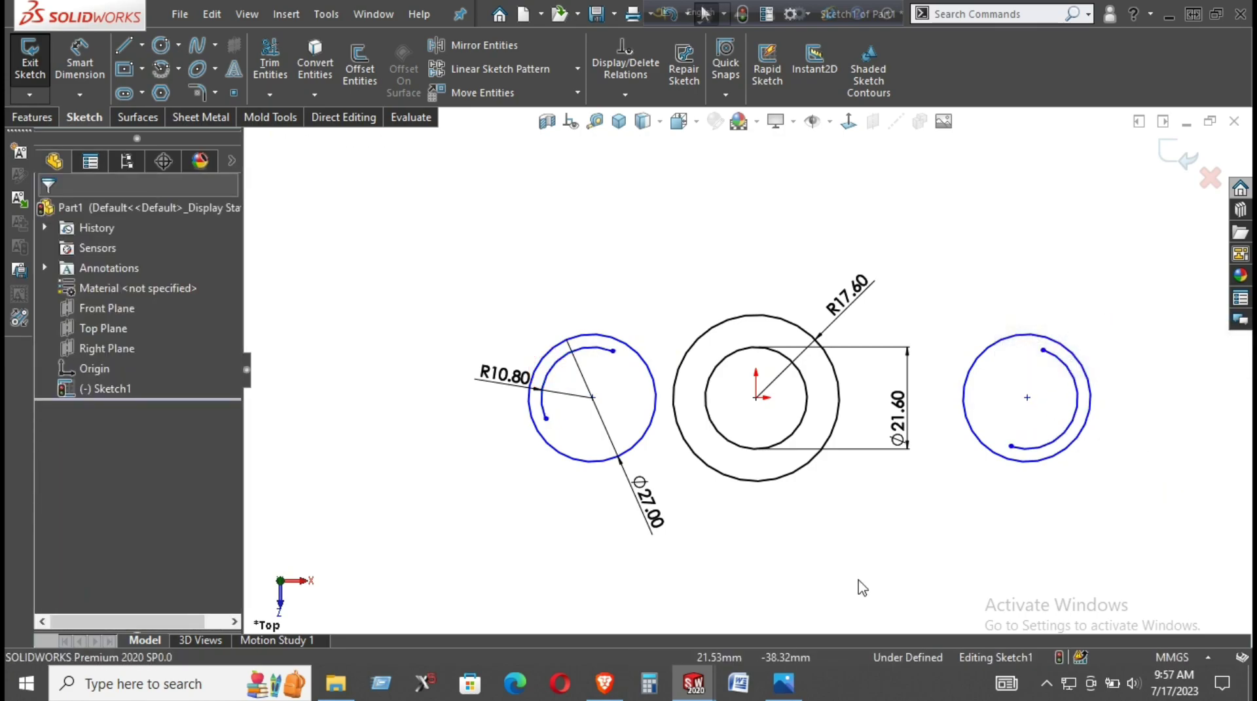
Step: Dimension the distance between the left and right arc centres to 81 mm
key("d")
left_click(592, 398)
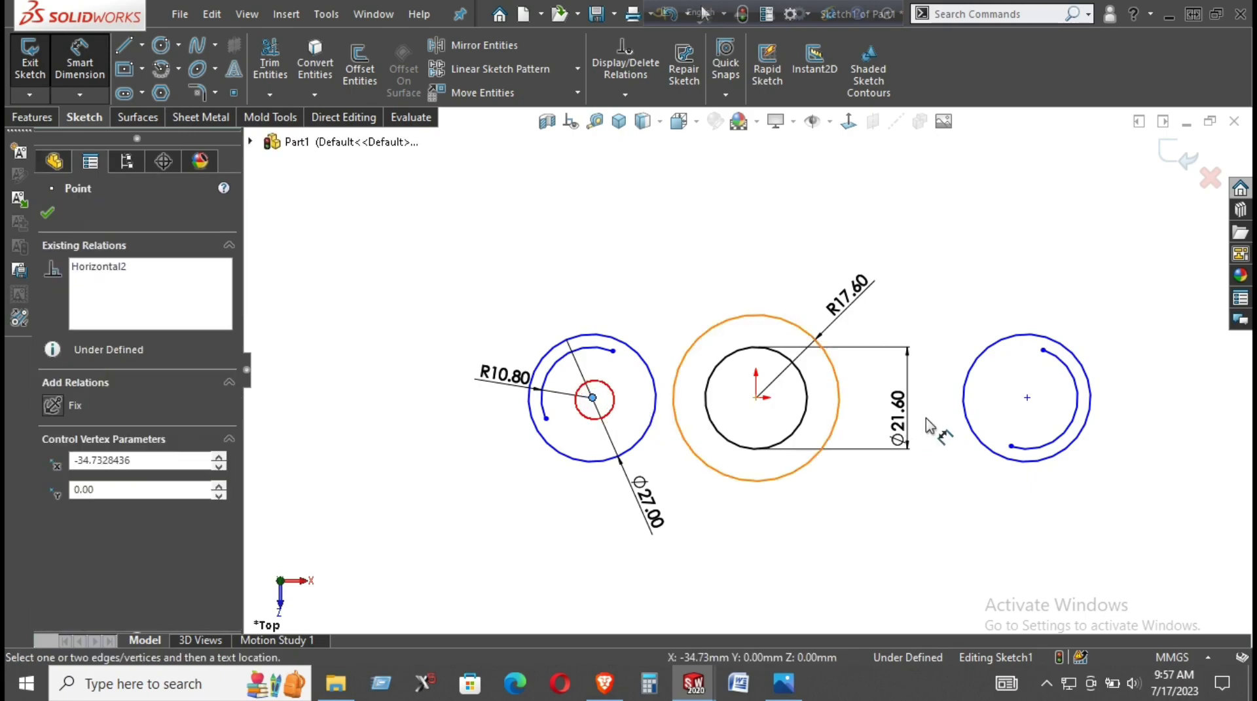
left_click(1028, 397)
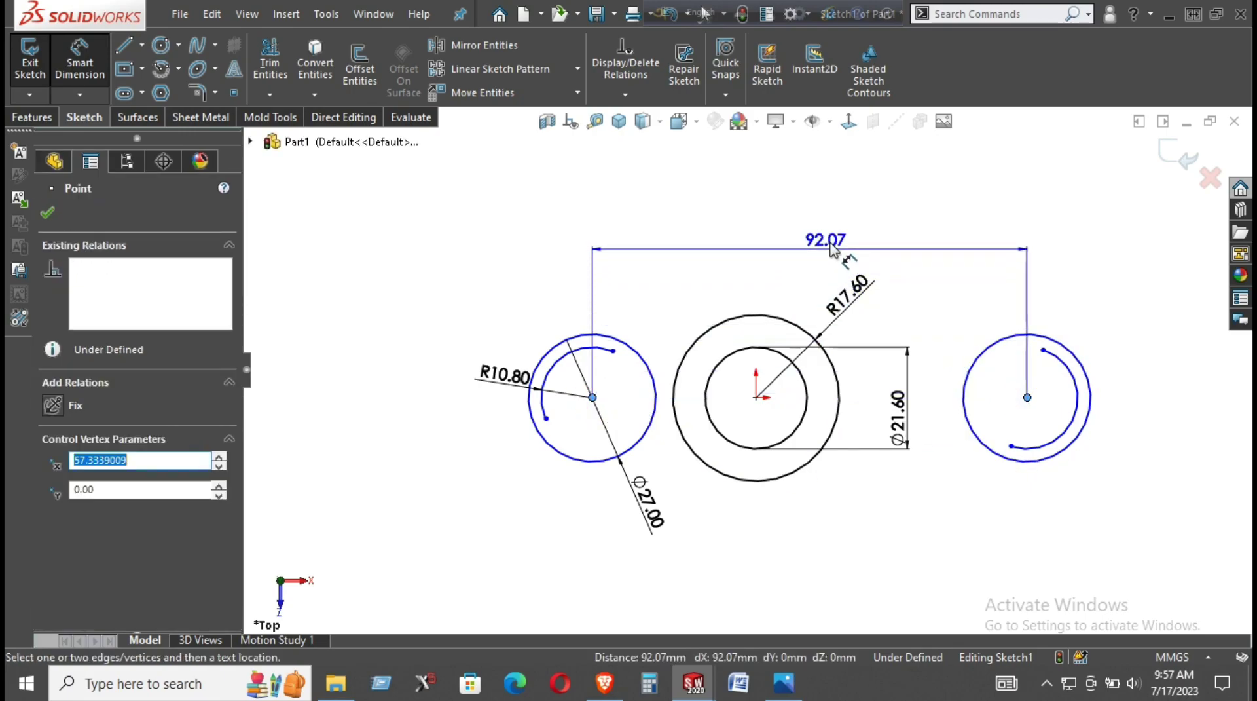
left_click(835, 229)
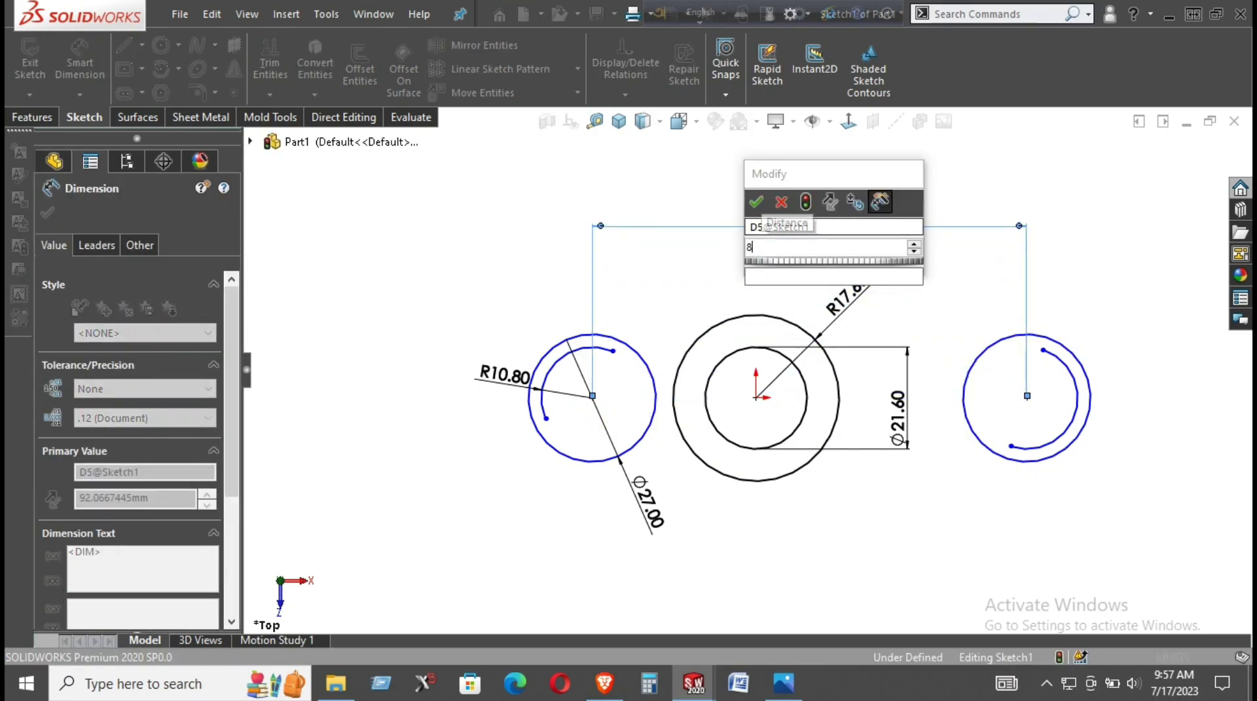
type("81")
key("Return")
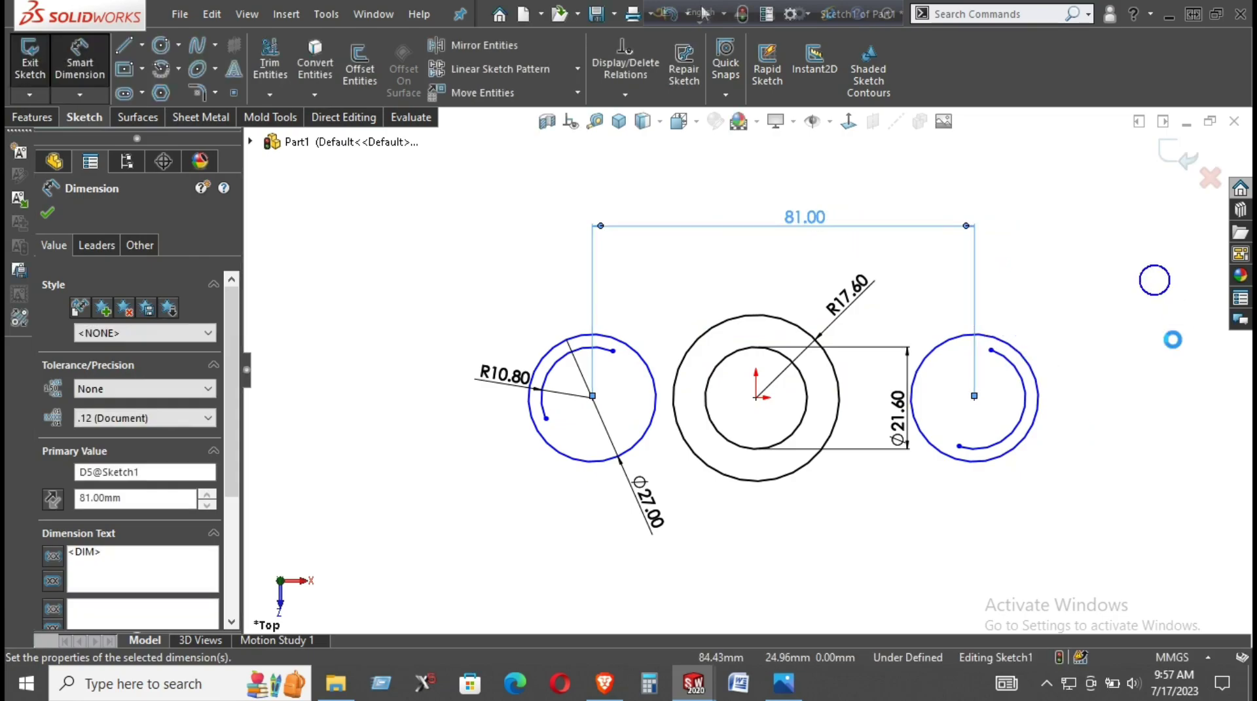
right_click(1156, 275)
left_click(1049, 341)
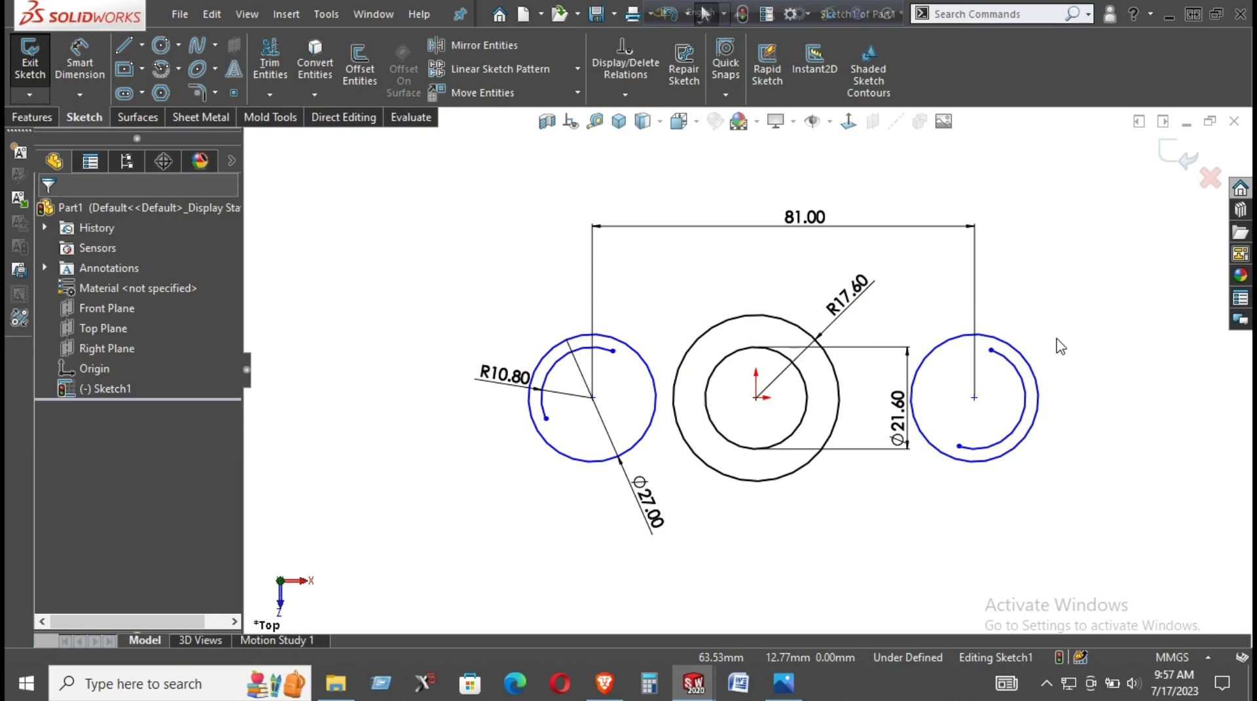
left_click(141, 45)
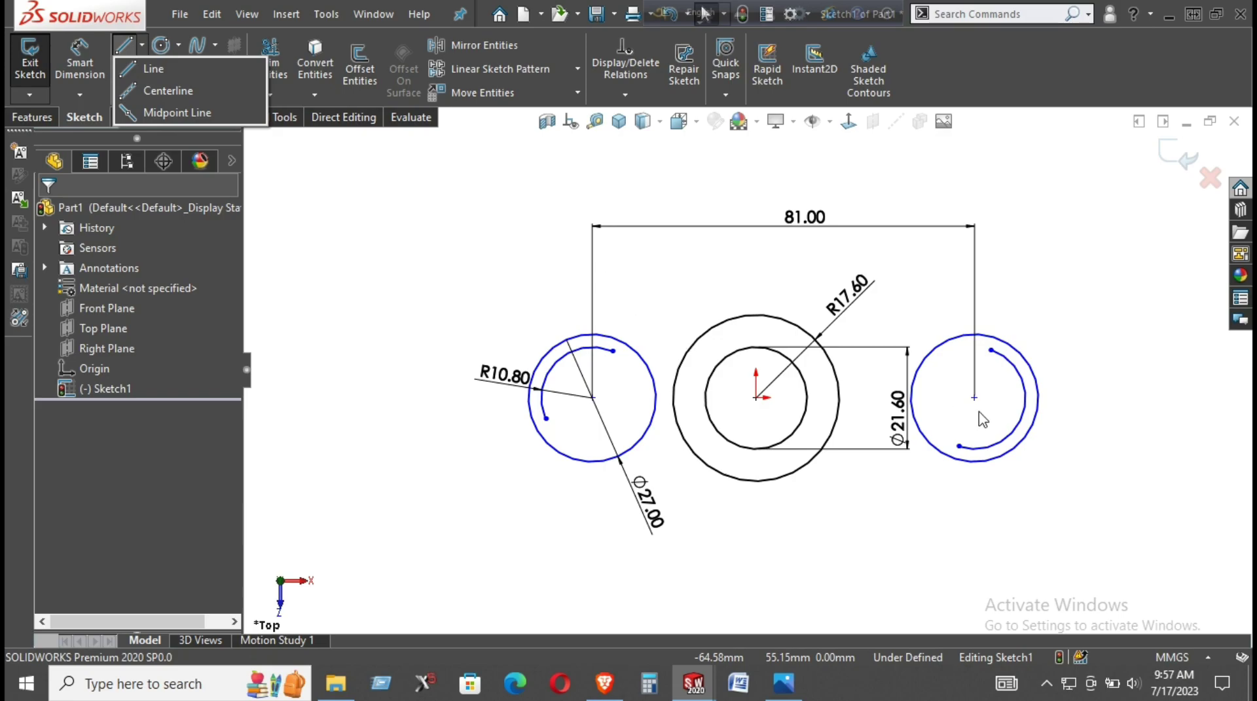
Step: Make the right circle's centre horizontal with the origin and move the Ø21.60 dimension closer to the circles
left_click_drag(974, 397, 989, 411)
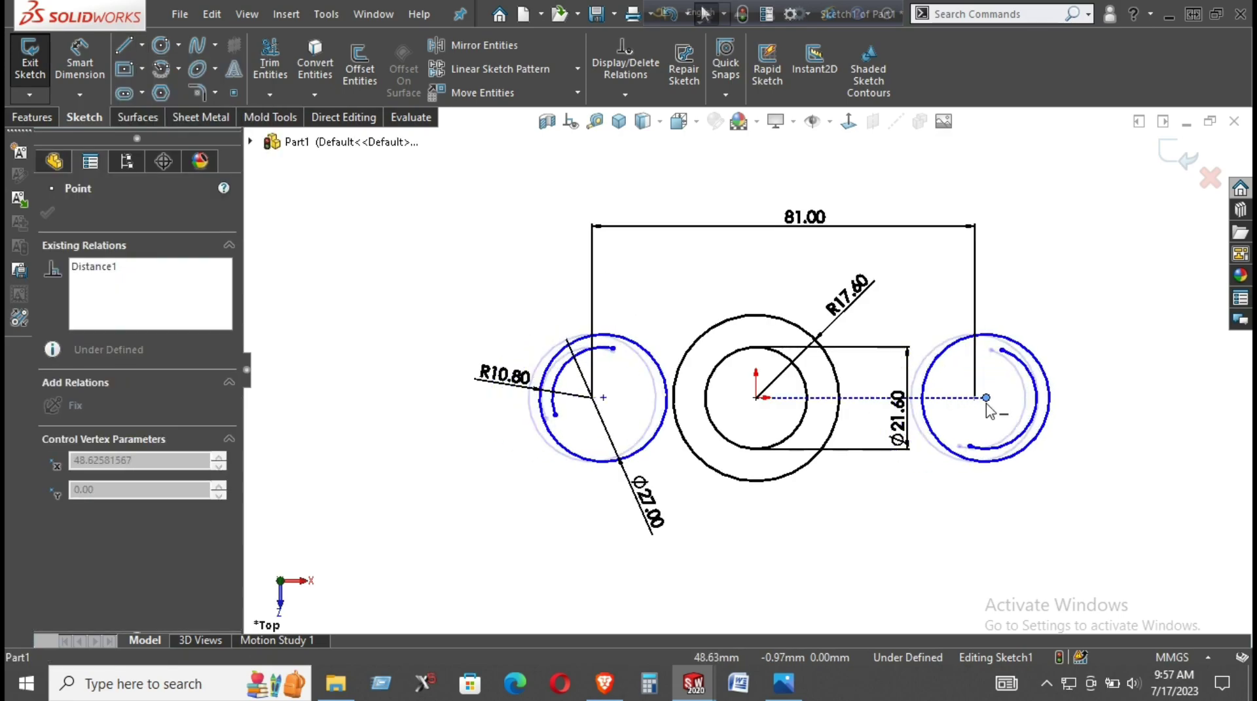
left_click_drag(989, 410, 979, 432)
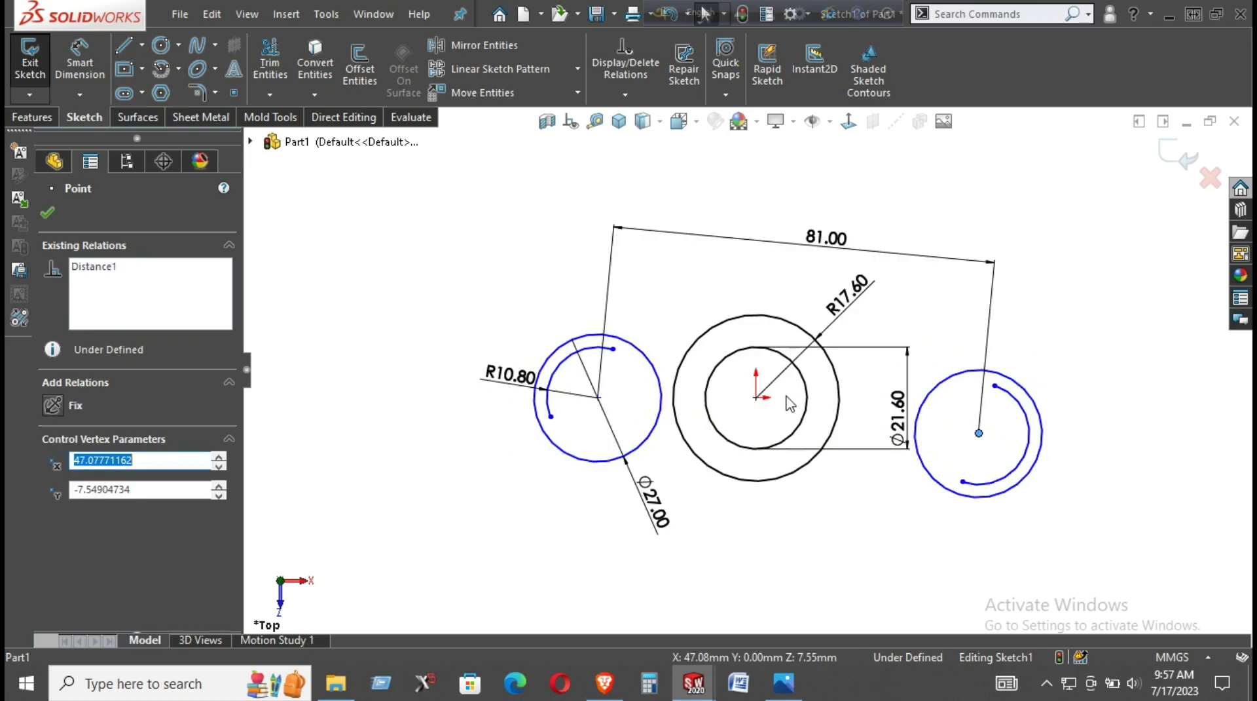
left_click(756, 397, "ctrl")
left_click(804, 340)
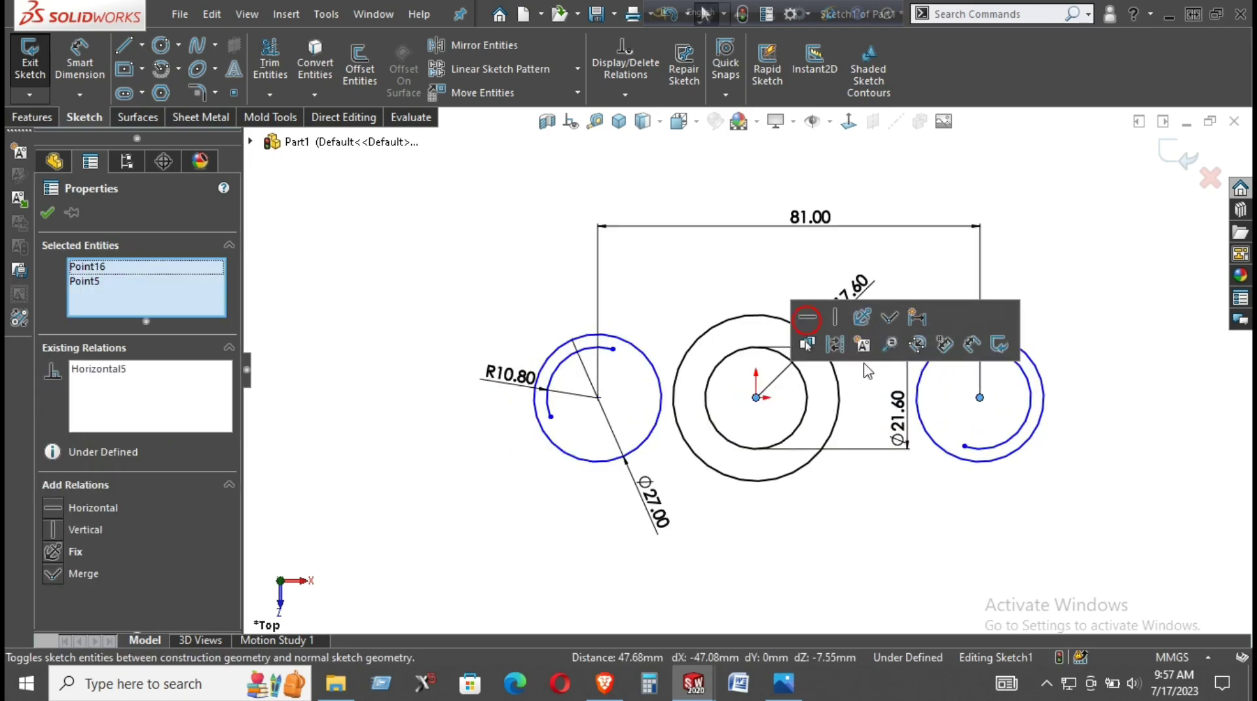
left_click(1111, 452)
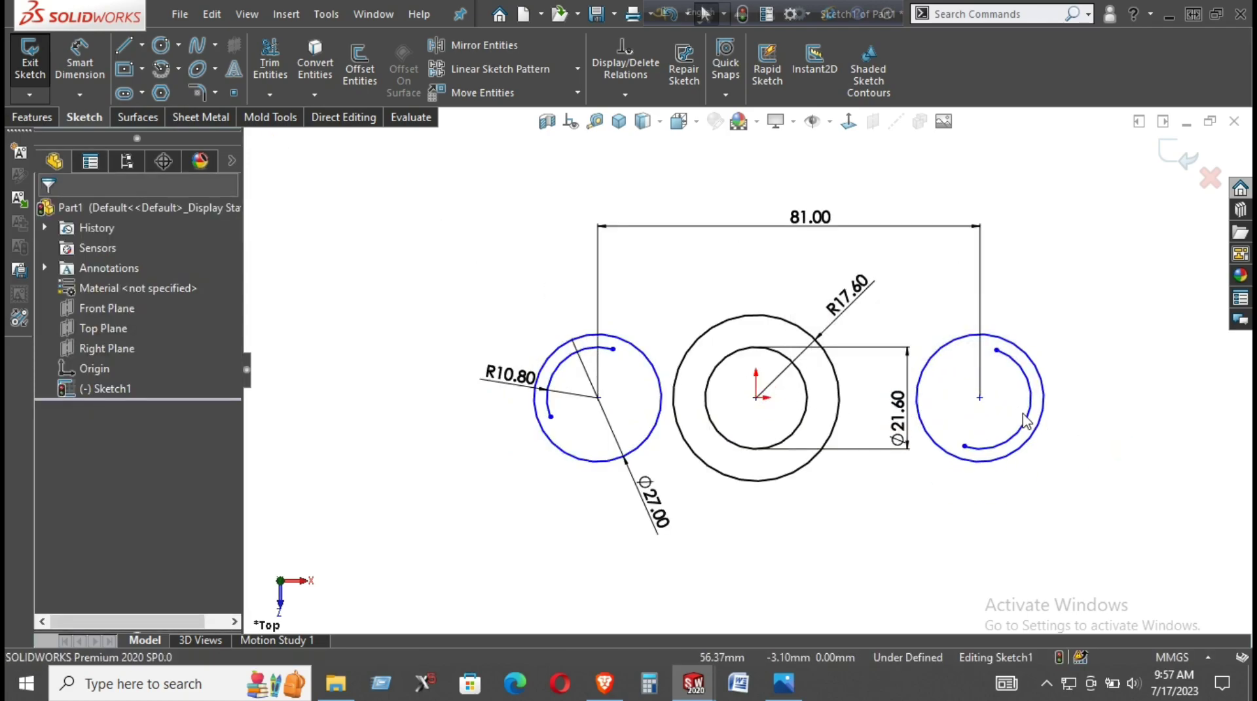
left_click_drag(915, 421, 871, 421)
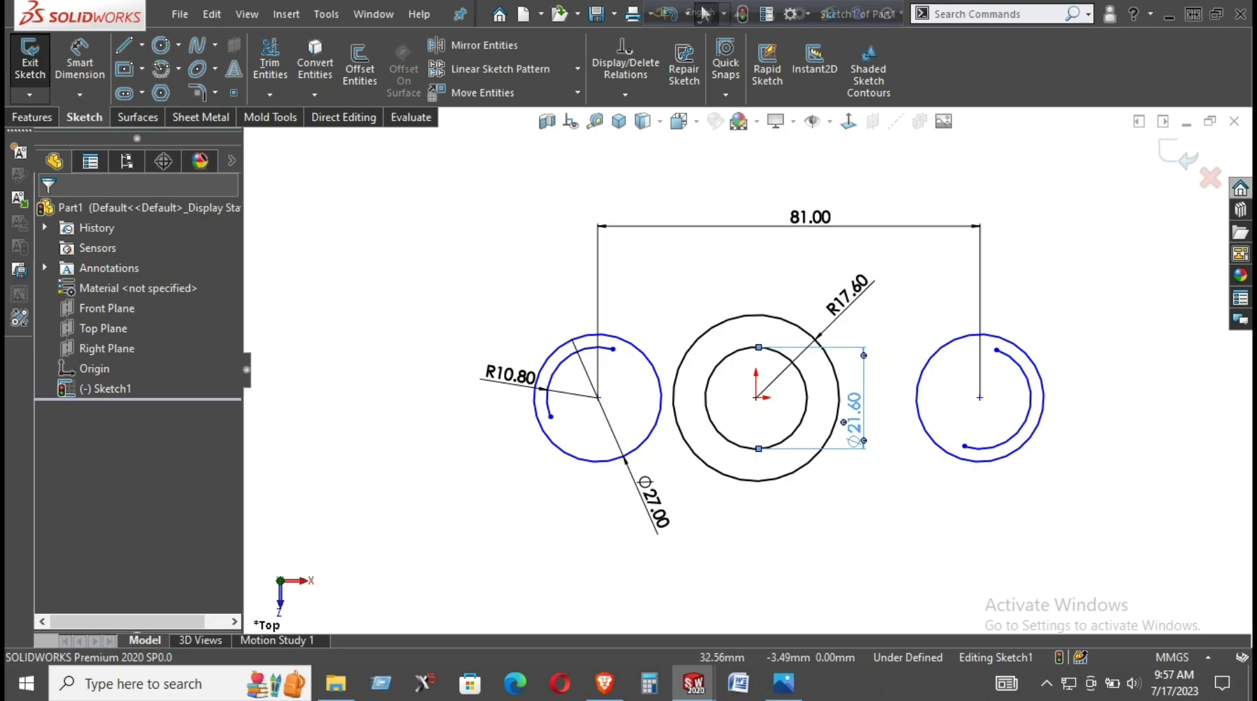
left_click(386, 207)
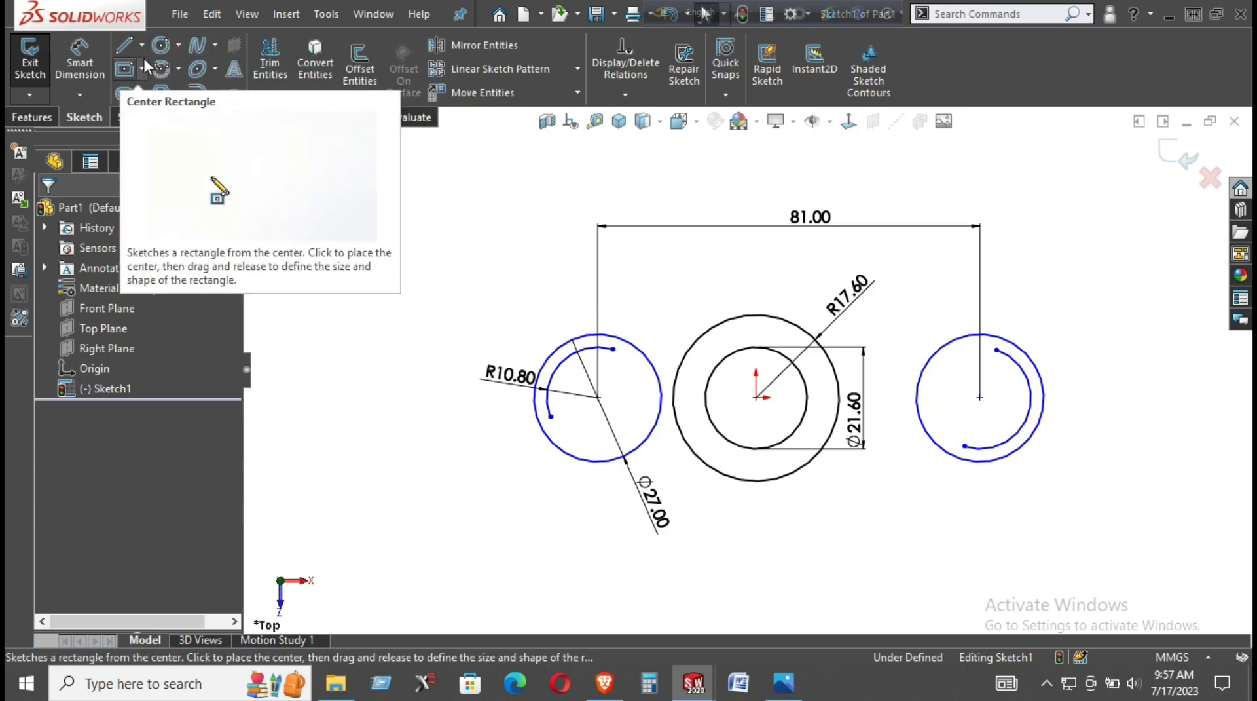
Step: Dimension the left hole's centre to the middle hole's centre as 40.50 (half of 81)
key("d")
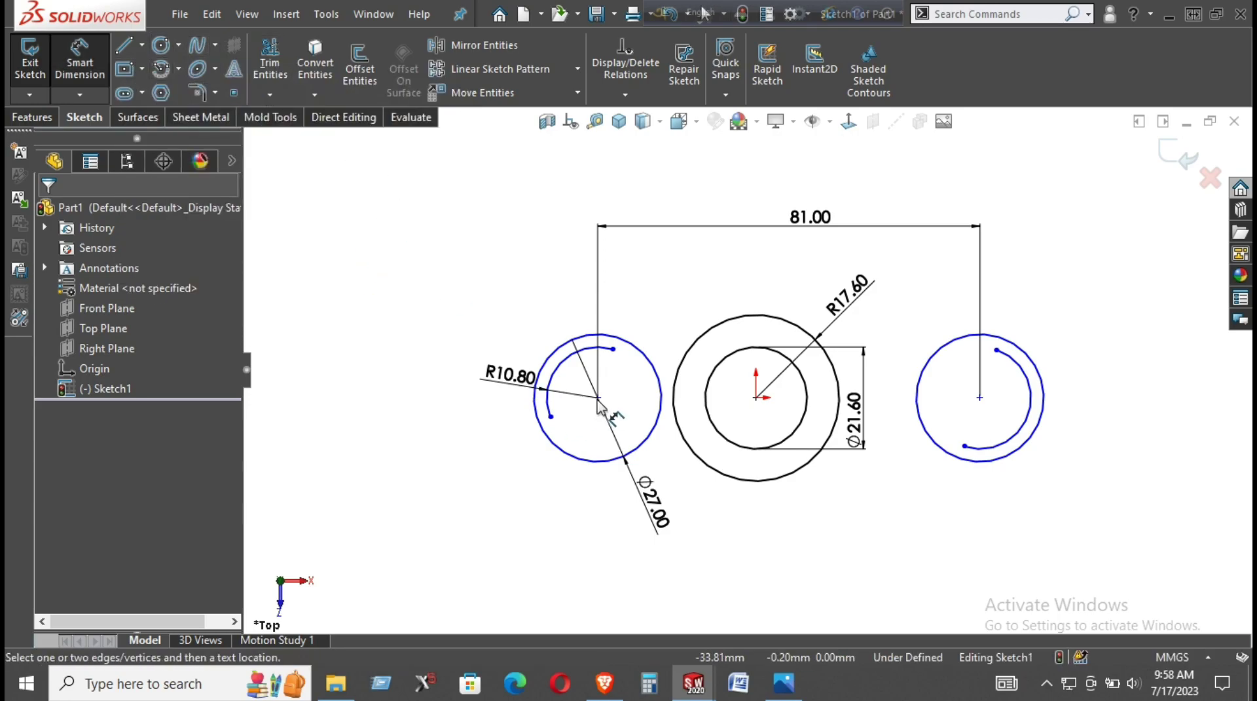
left_click(597, 397)
left_click(756, 396)
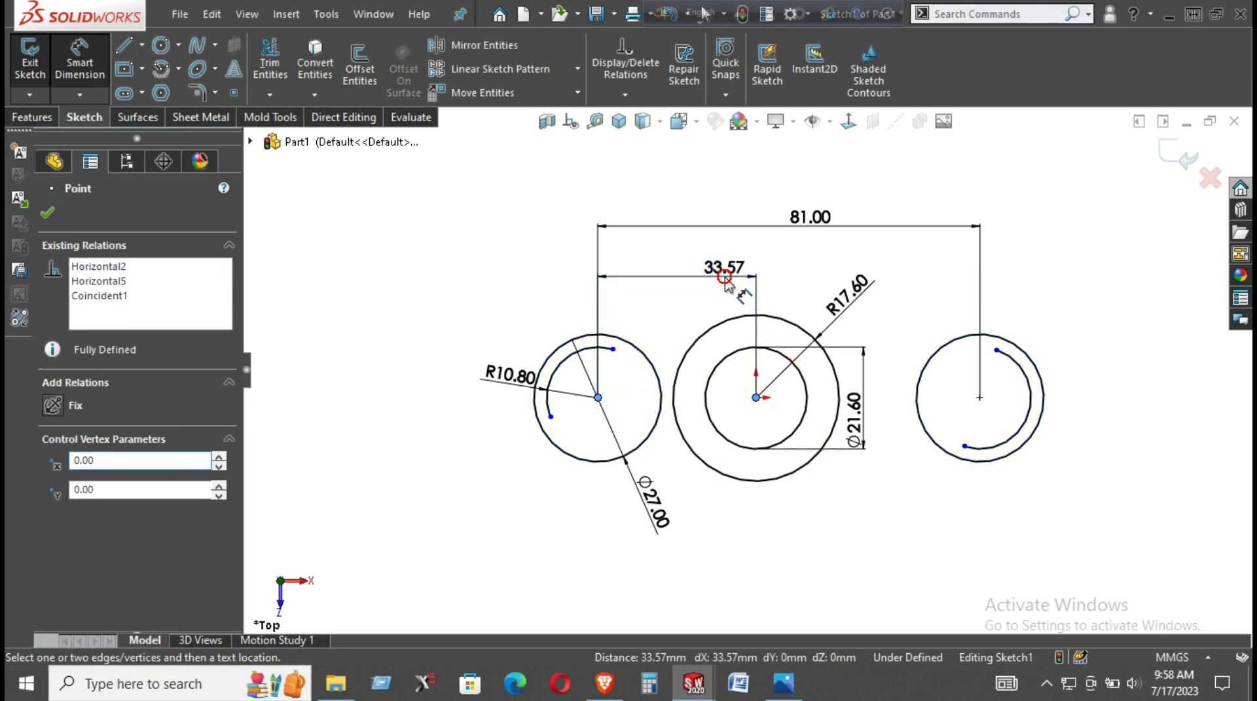
left_click(727, 278)
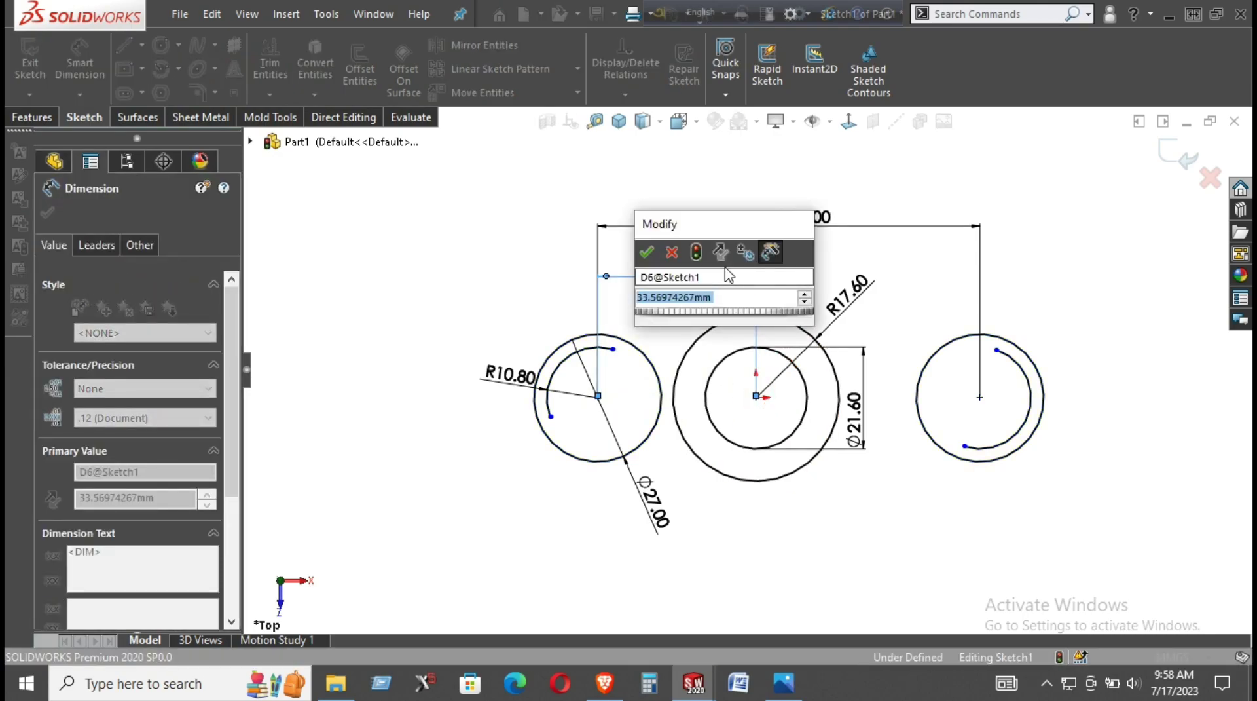
type("81")
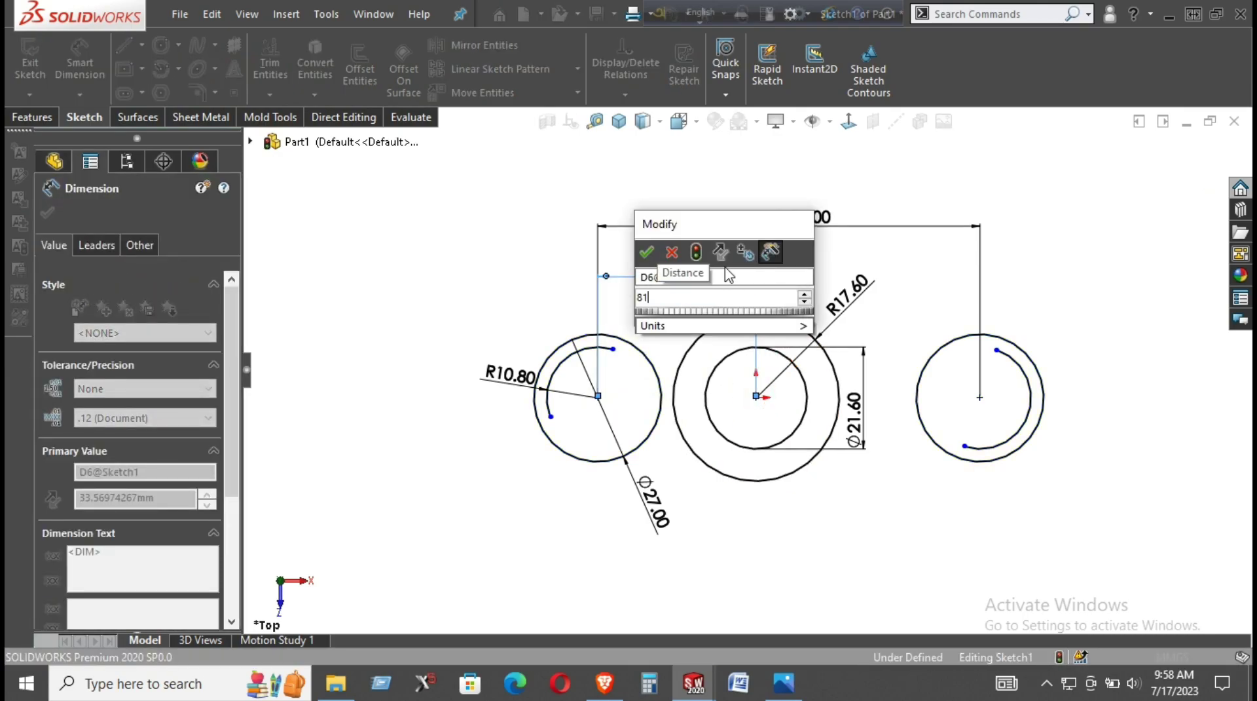
type("/2")
key("Return")
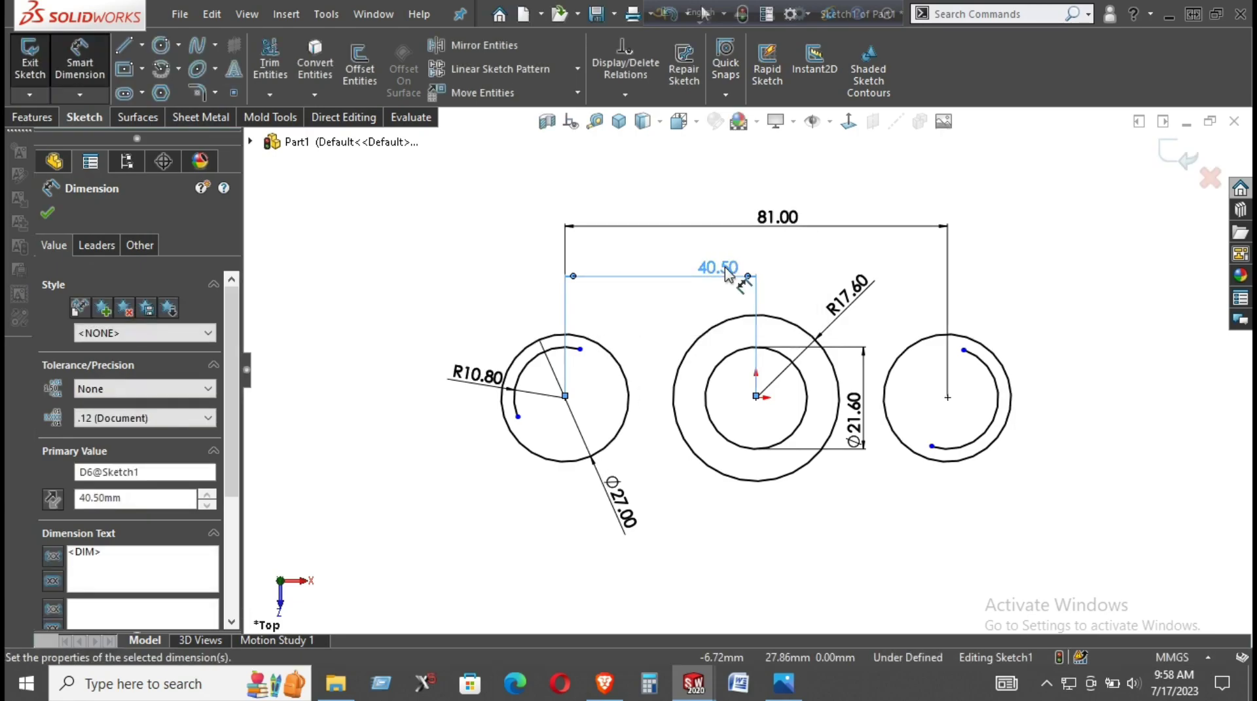
left_click(1173, 351)
Step: Close the right and left inner arcs into full circles, fully defining the sketch
right_click(1031, 278)
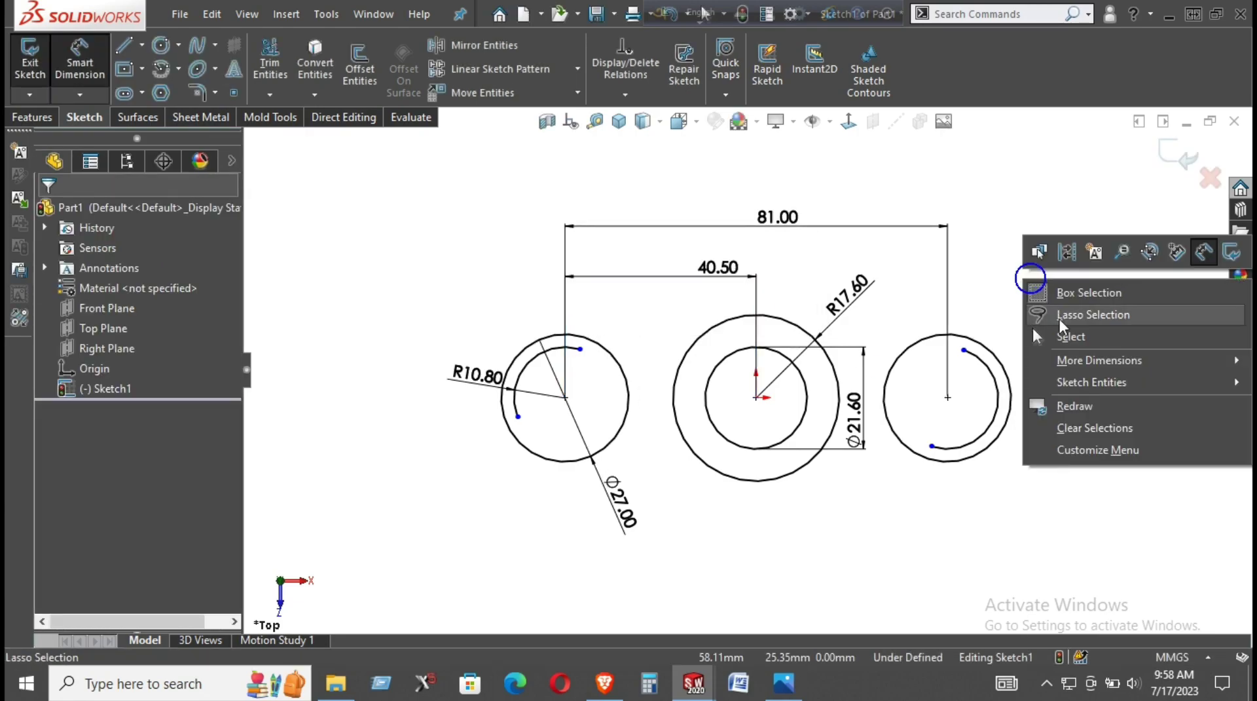
left_click(1042, 335)
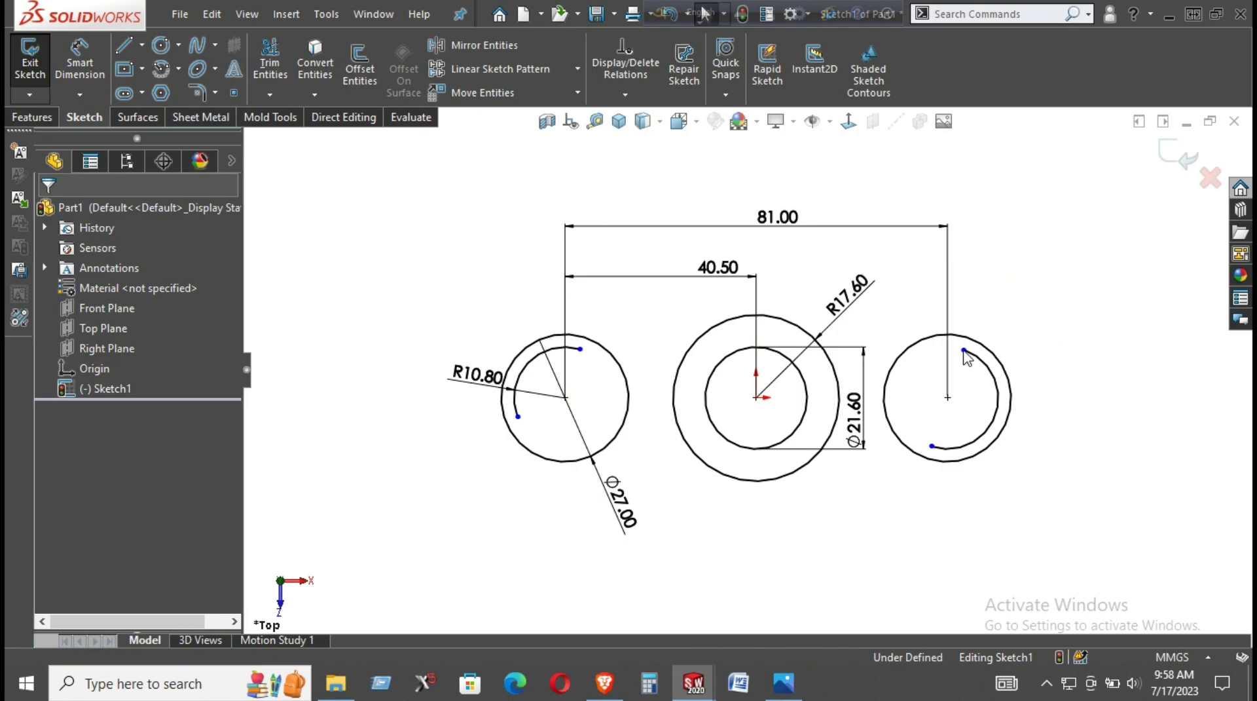
left_click_drag(964, 351, 926, 455)
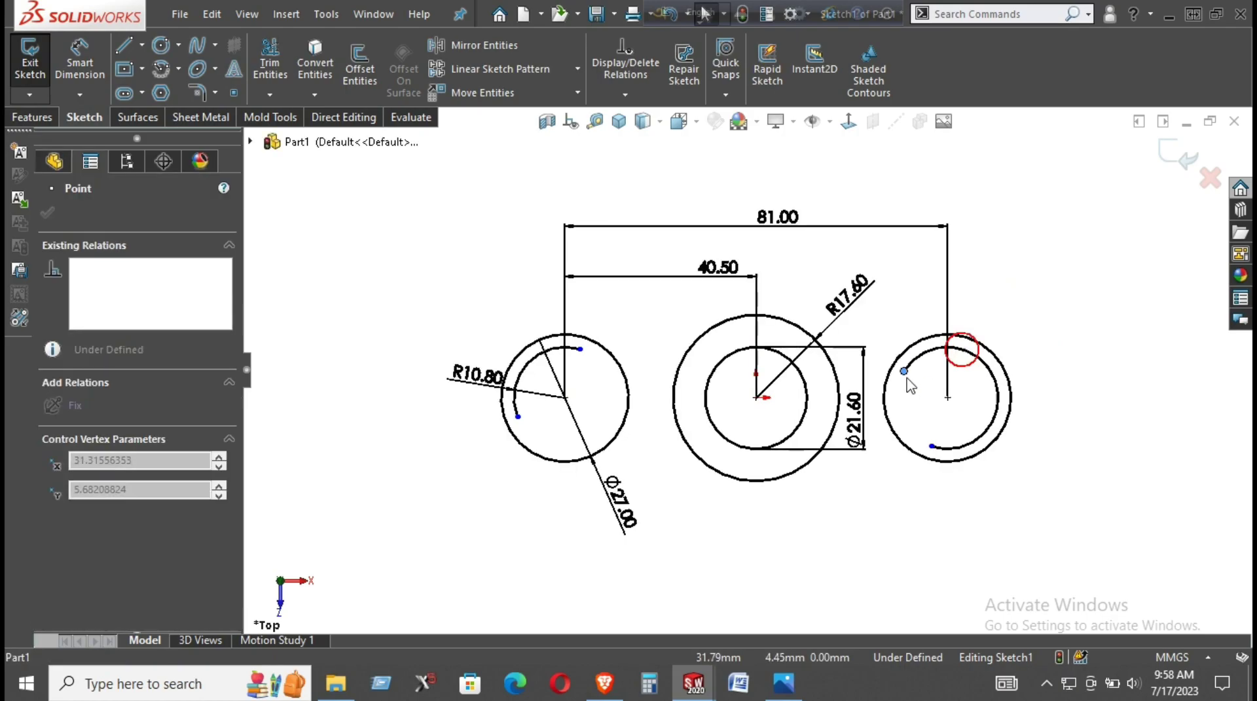
left_click(869, 533)
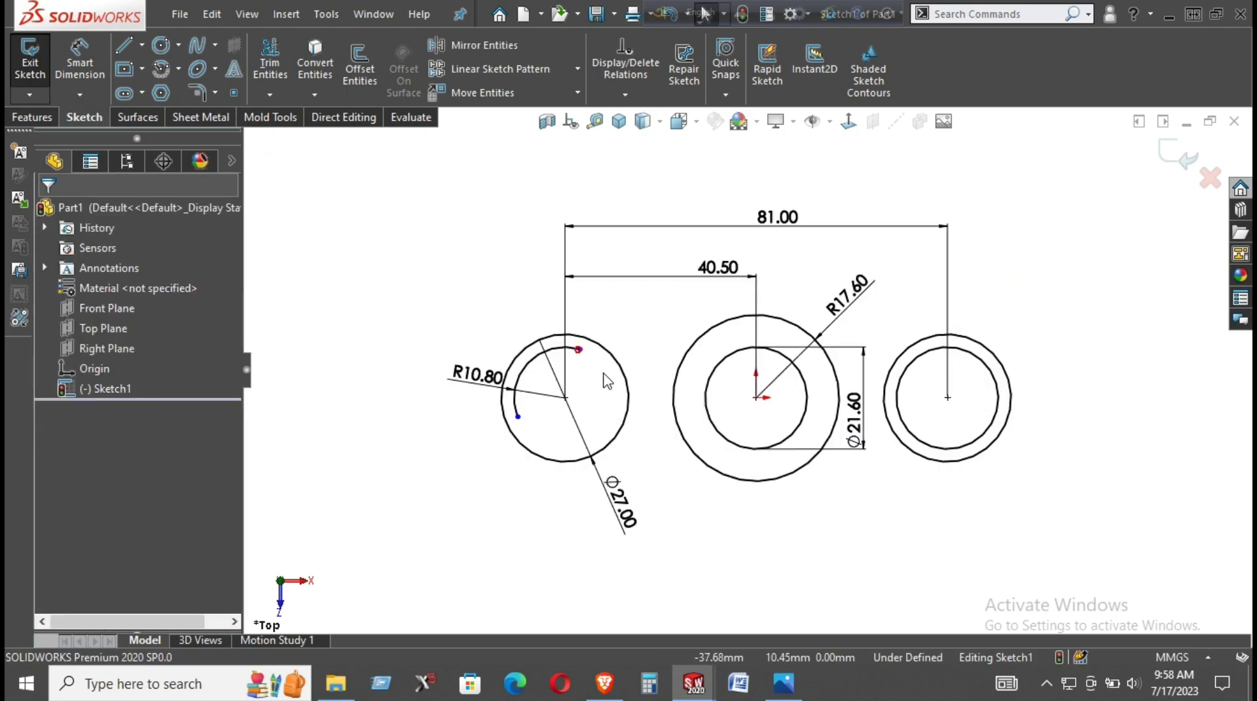
left_click_drag(578, 349, 522, 465)
left_click(557, 505)
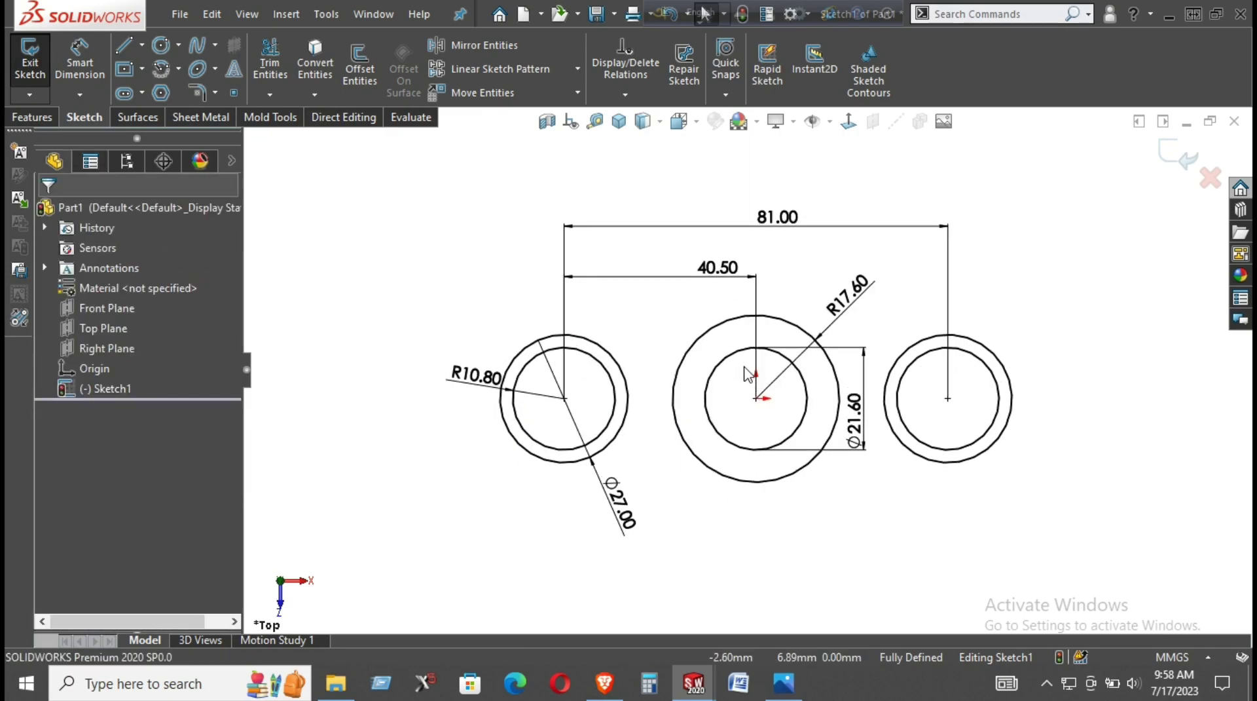
Step: Draw three connected lines for the plate's left, bottom and right edges around the holes
left_click(125, 52)
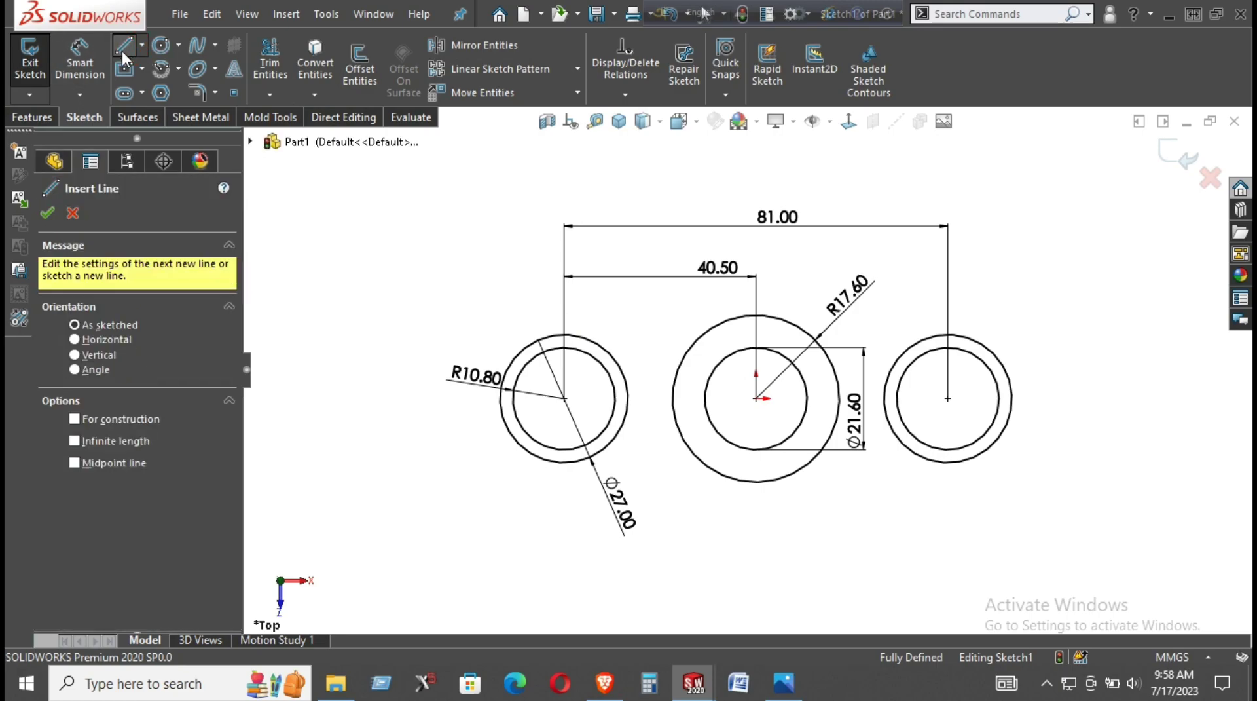
left_click(431, 277)
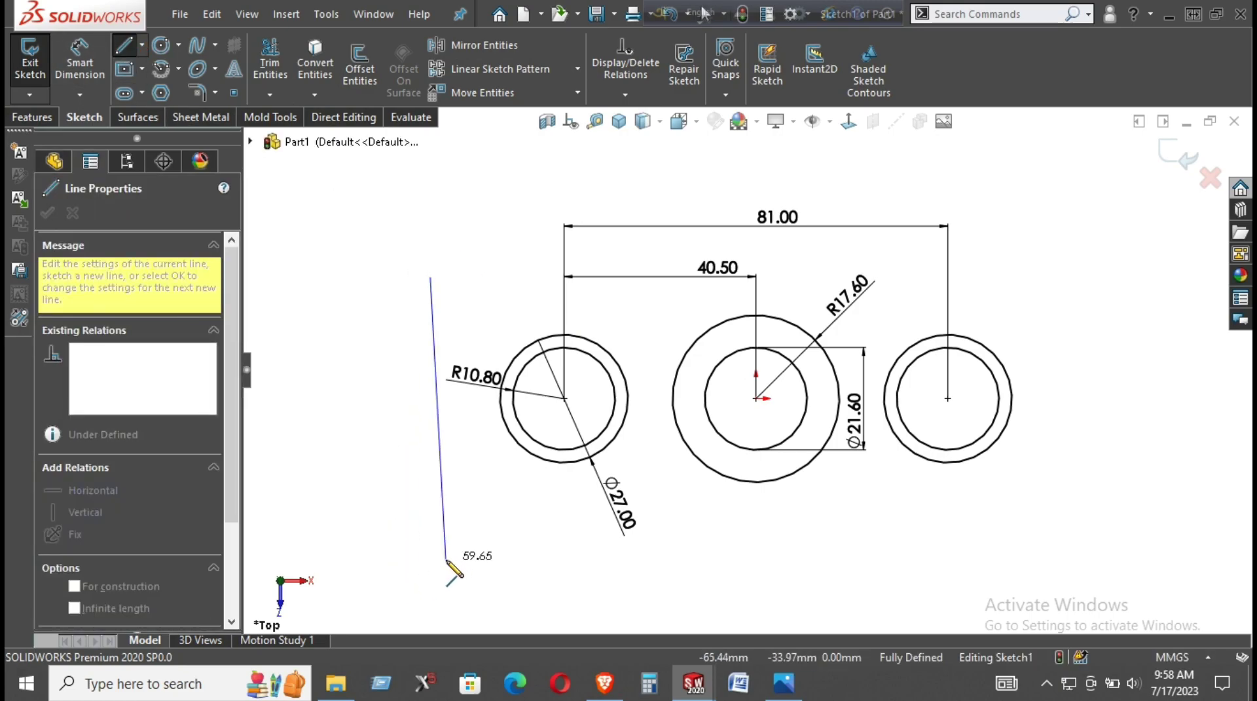
left_click(431, 560)
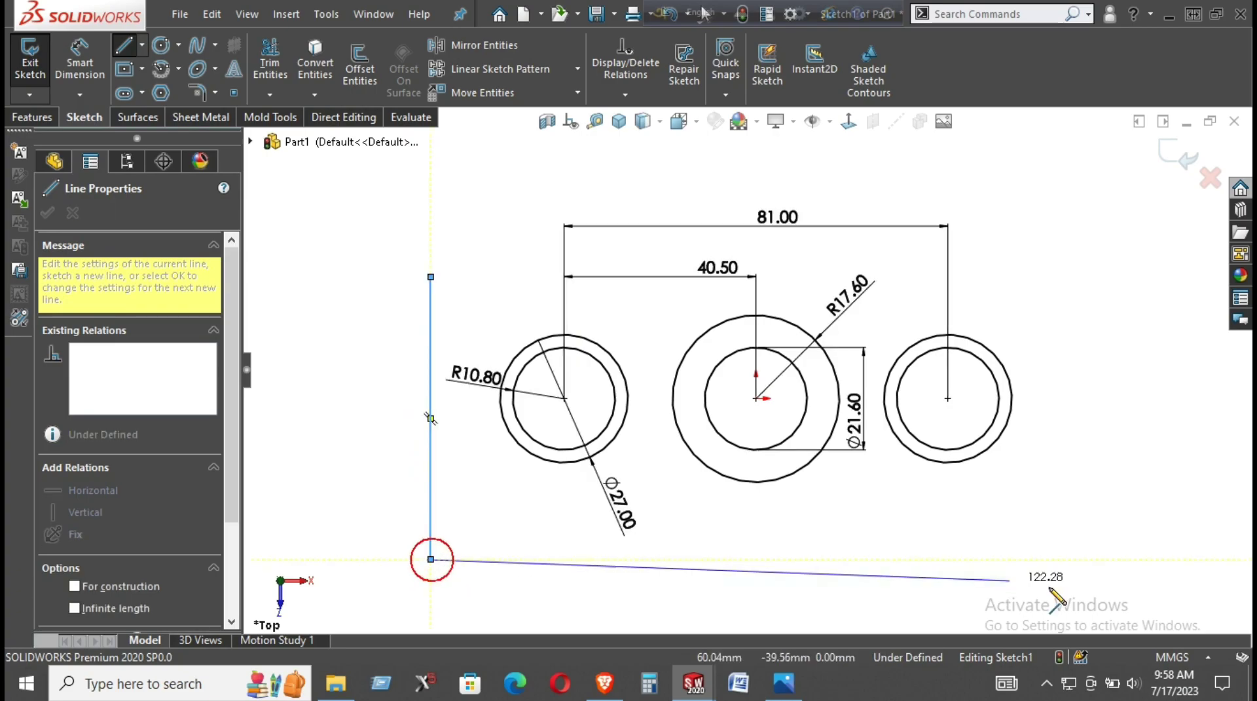
left_click(1085, 559)
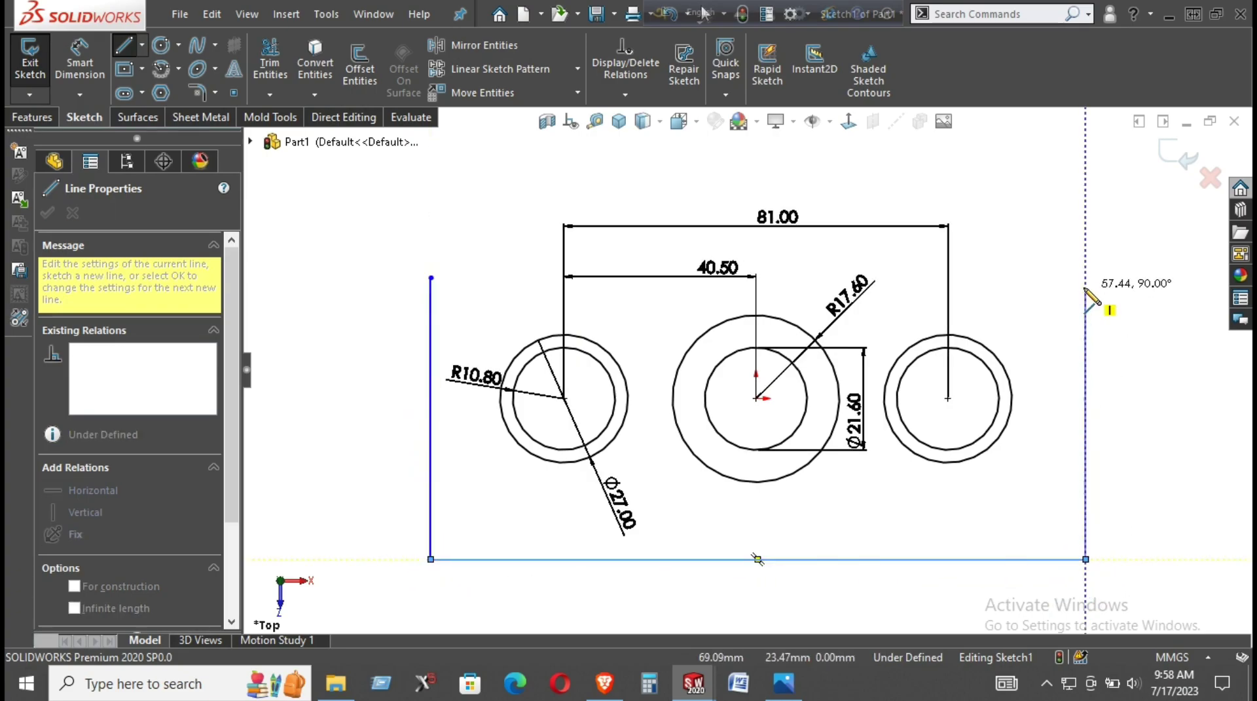
left_click(1085, 287)
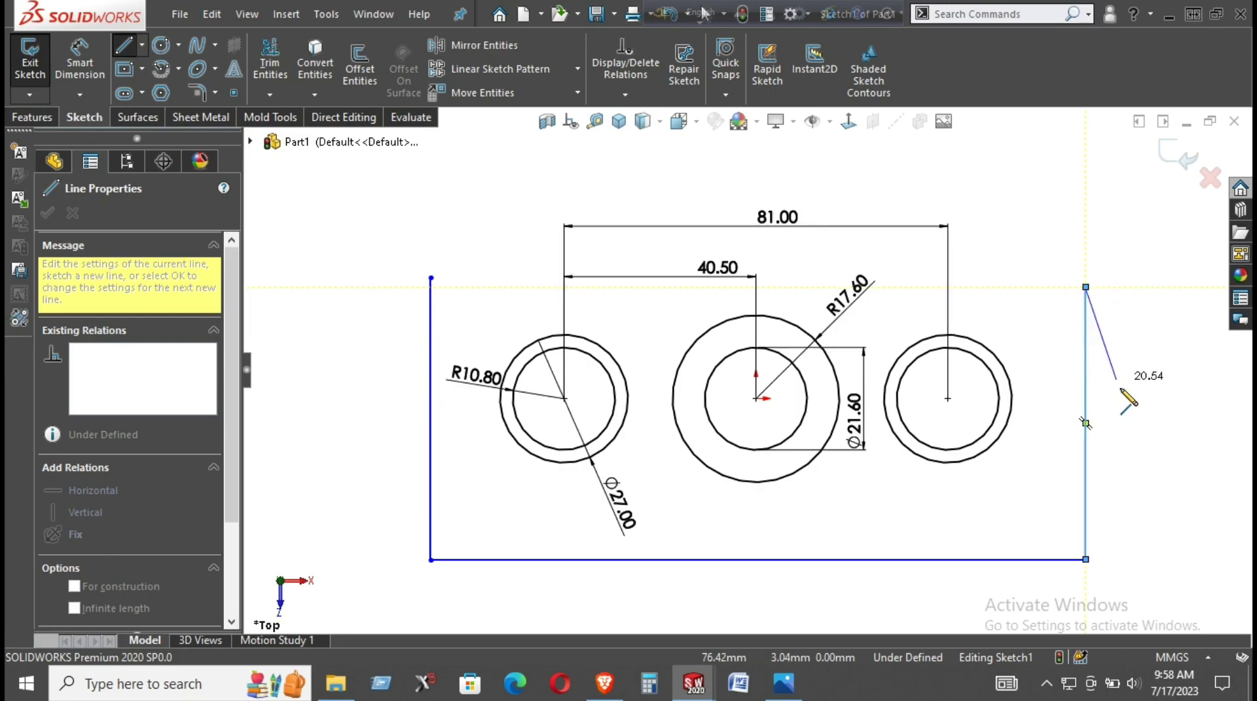
right_click(1150, 386)
left_click(1153, 387)
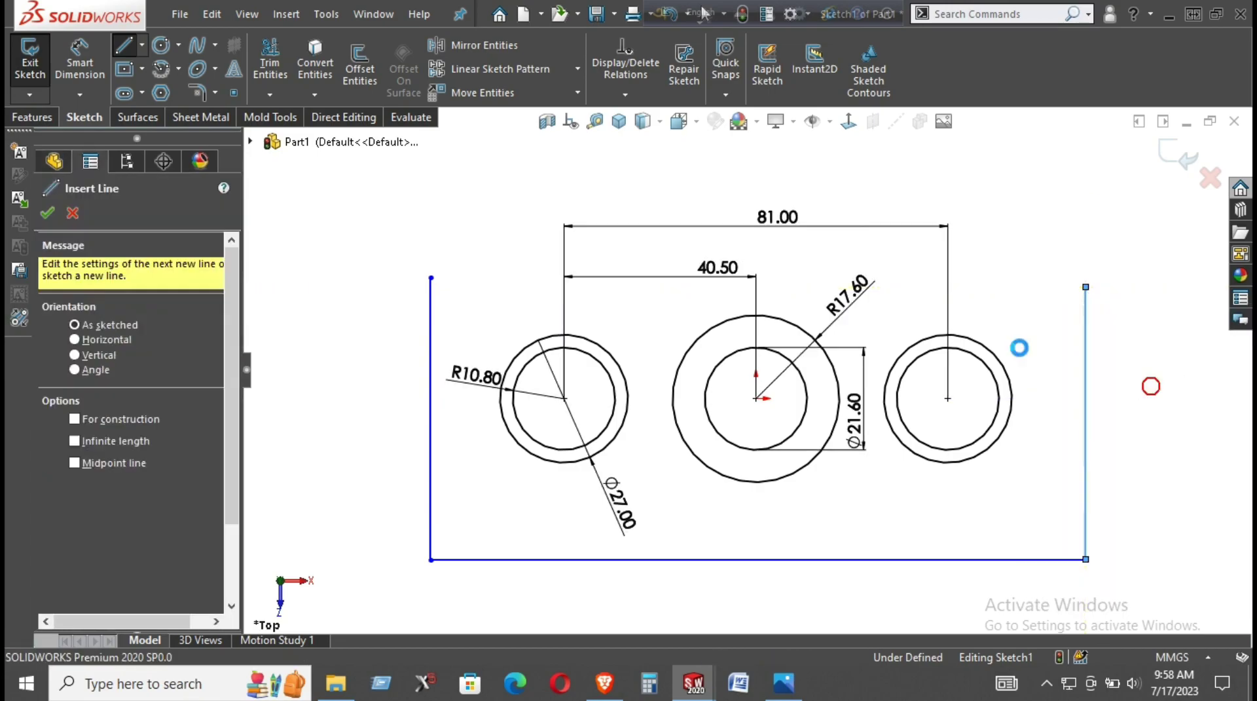
left_click(202, 89)
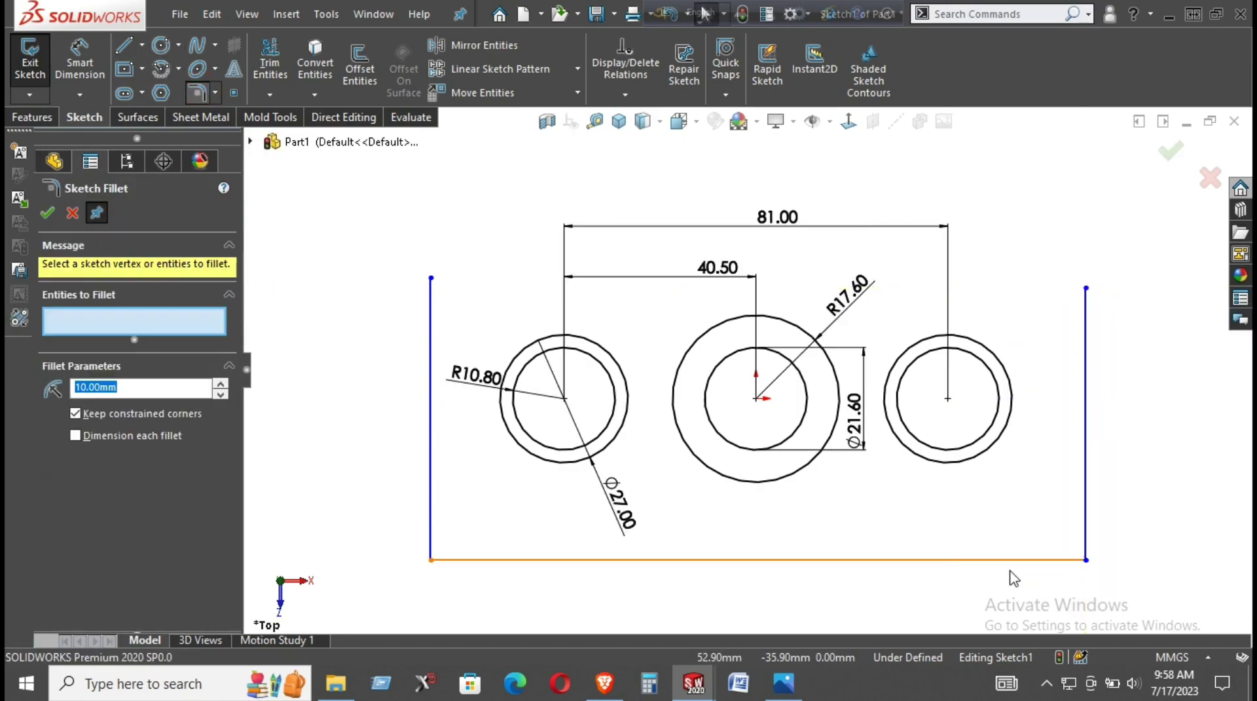
Step: Round the bottom-right and bottom-left corners of the outline with 10 mm sketch fillets
left_click(1080, 560)
left_click(1085, 558)
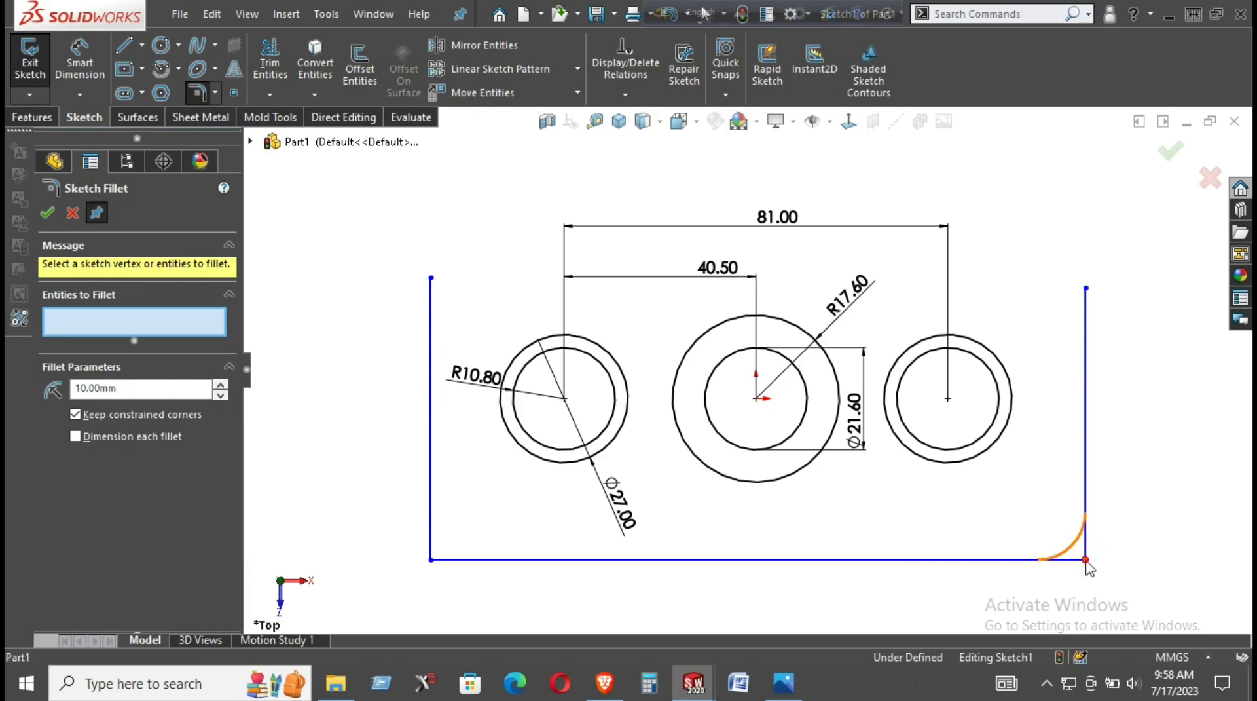
left_click(436, 559)
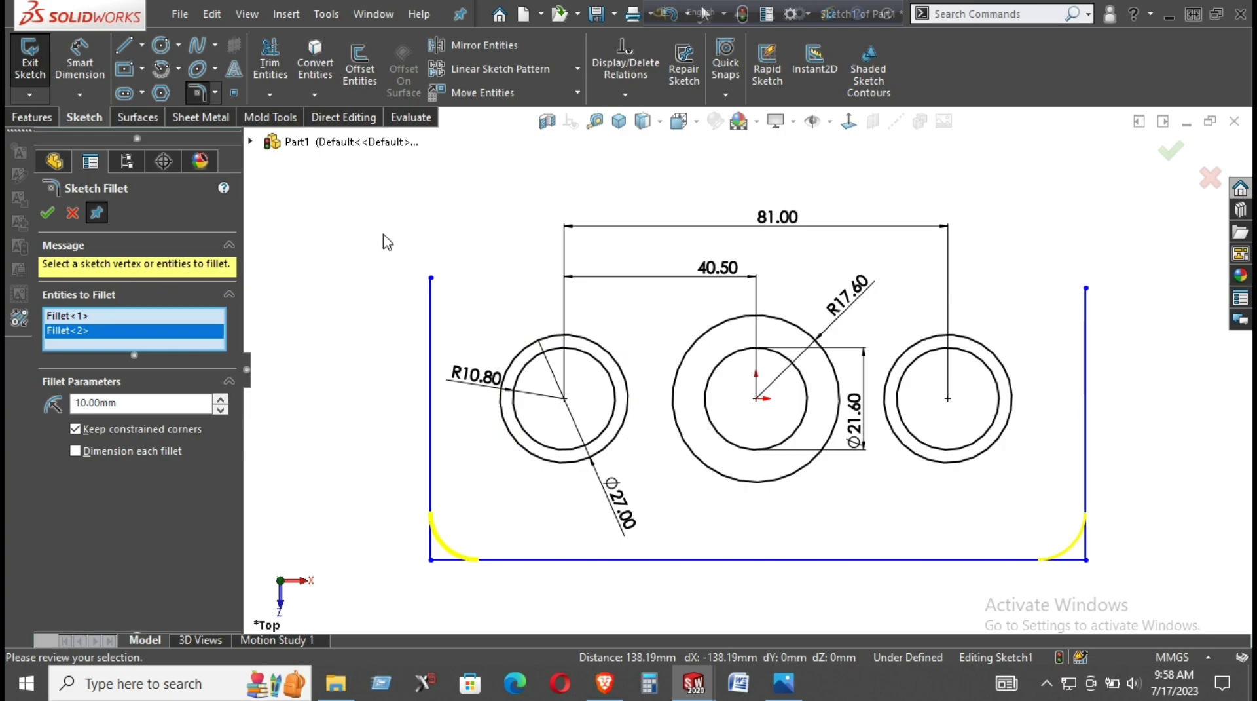
left_click(47, 213)
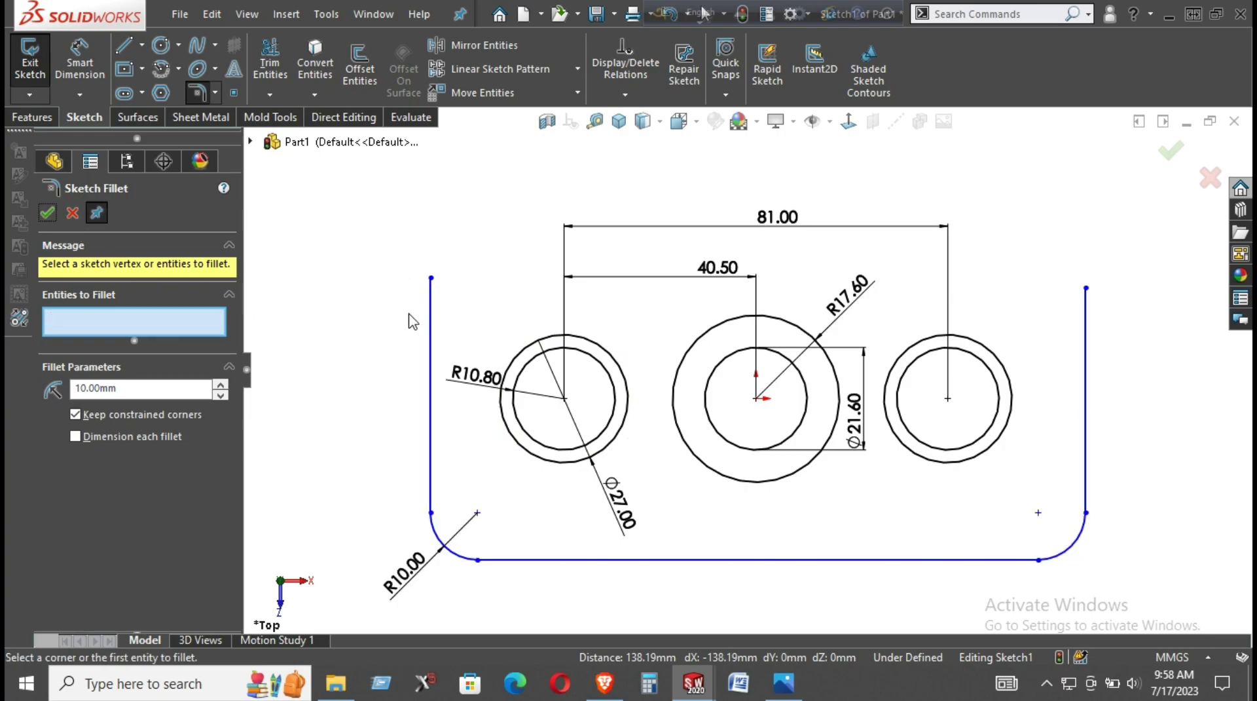
Step: Change the R10.00 fillet radius dimension to 15
left_click(406, 580)
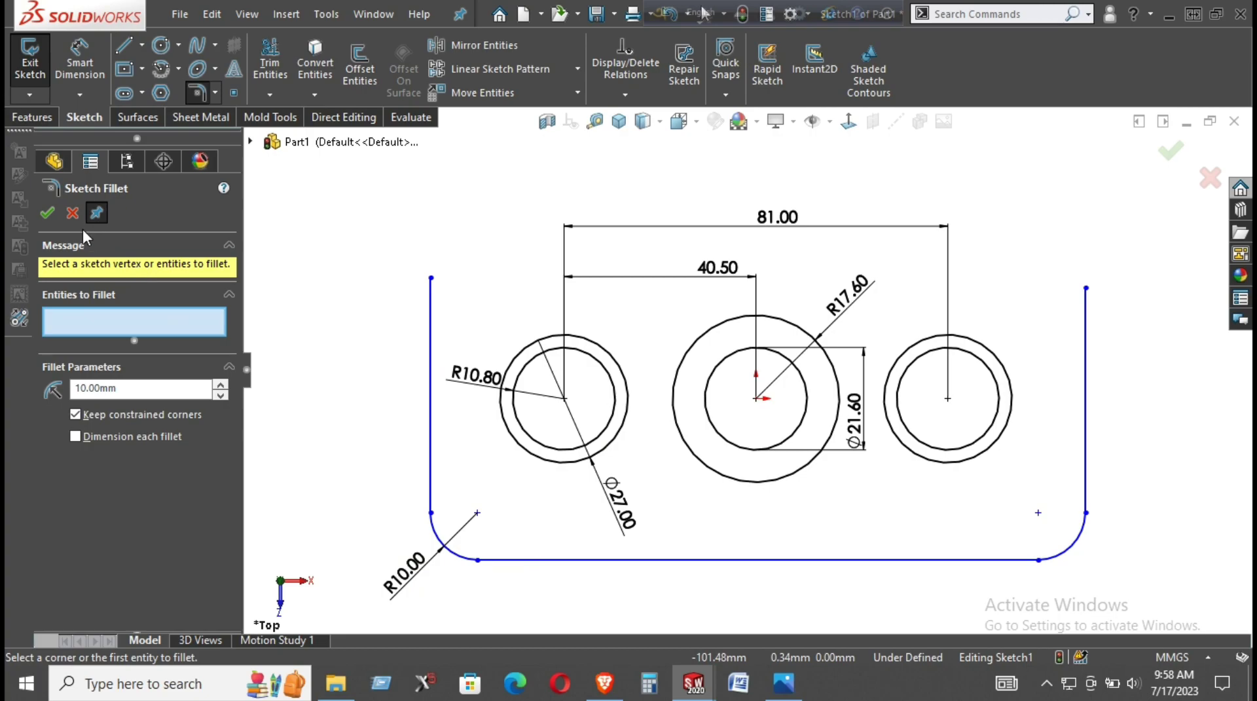
key("Escape")
left_click(407, 575)
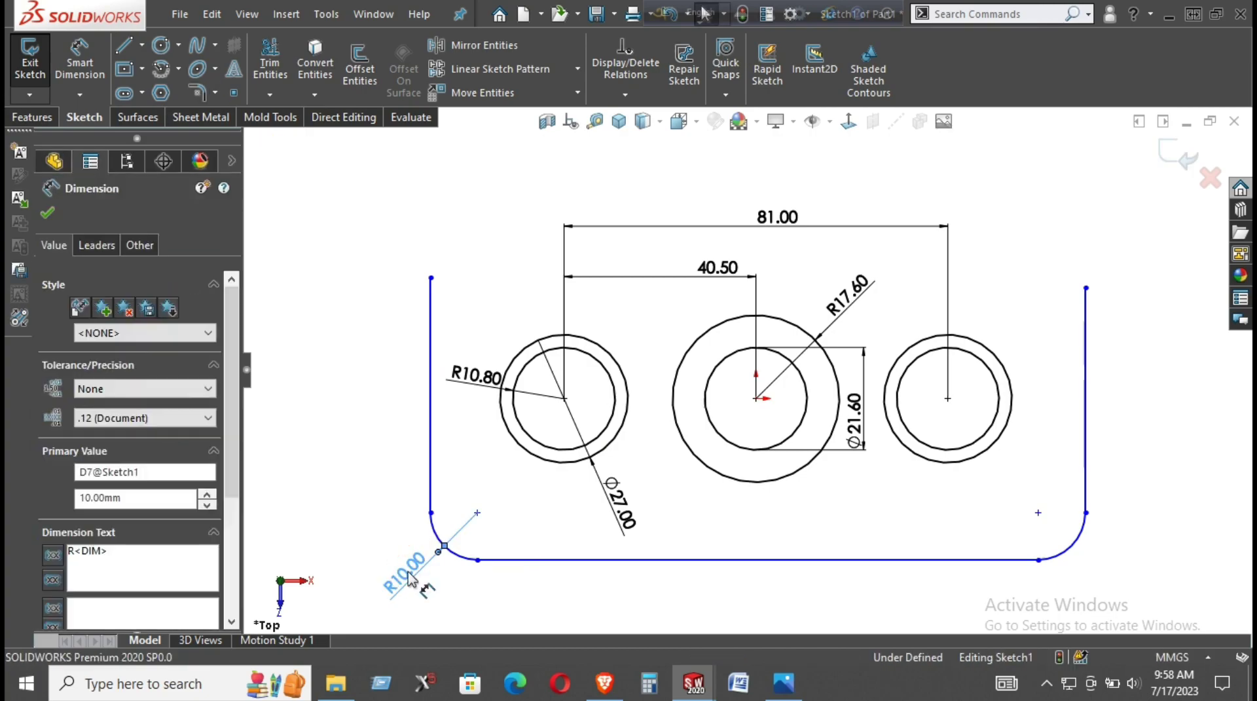
double_click(408, 575)
key("Return")
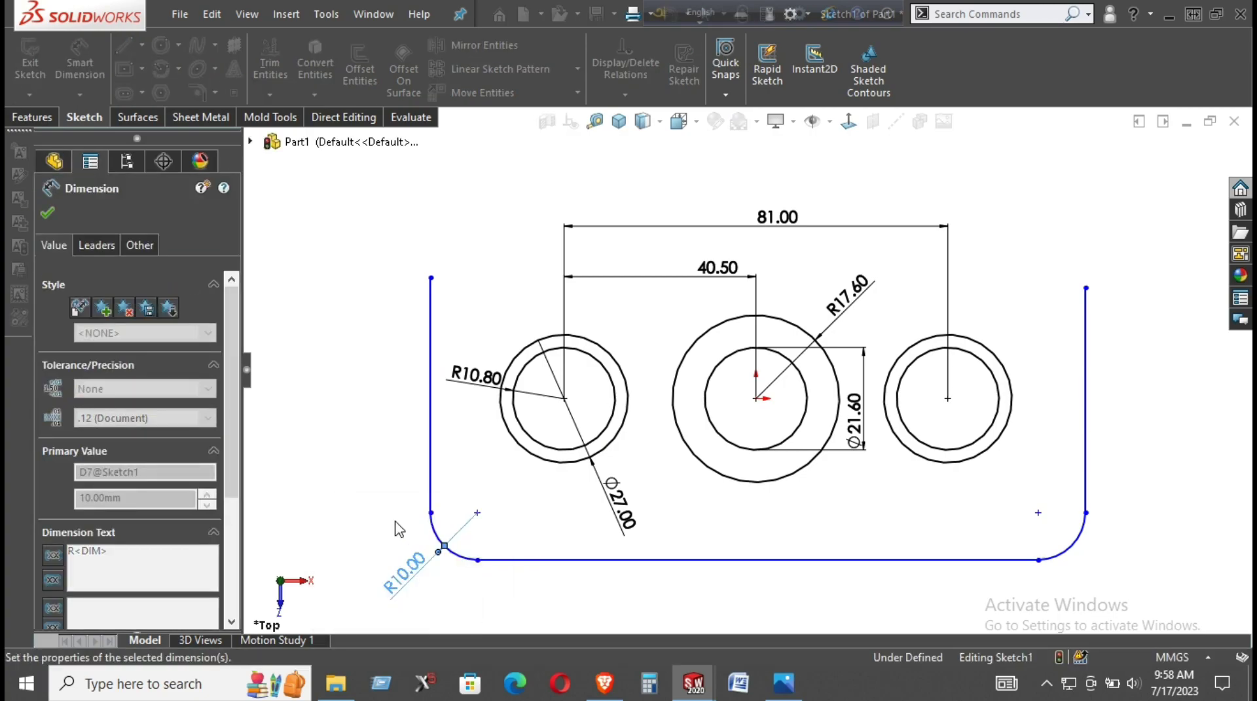
left_click(368, 506)
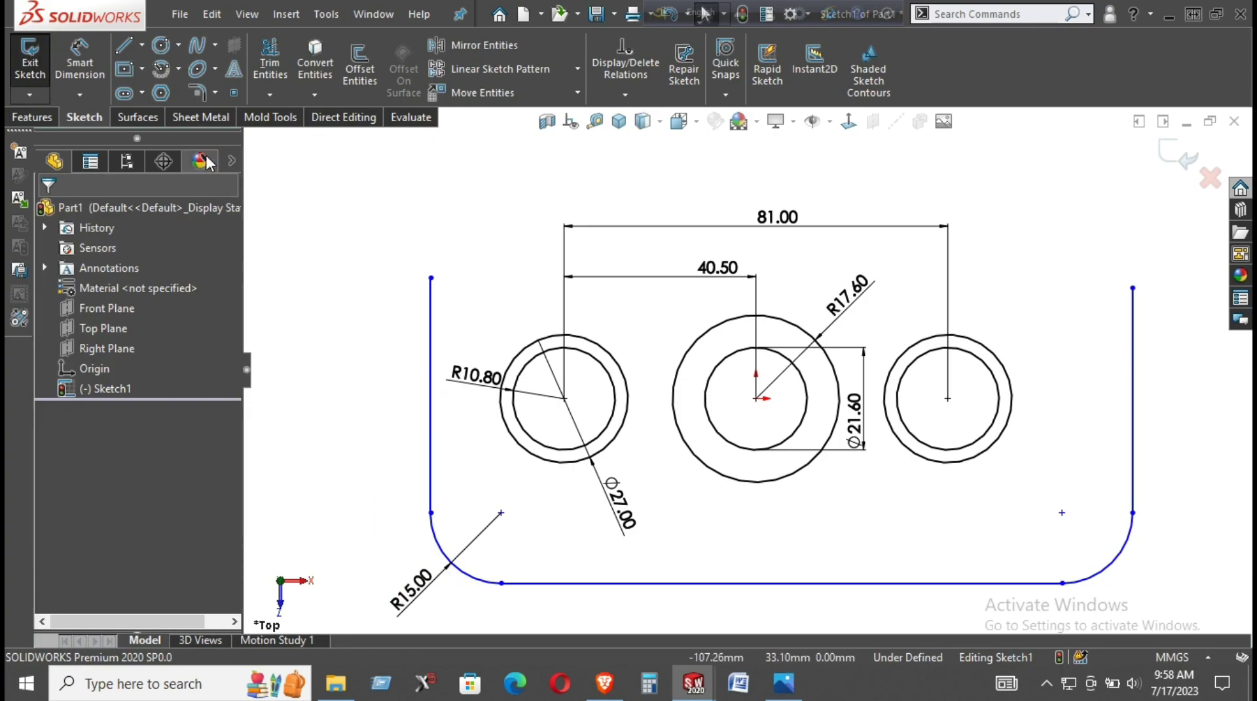
Step: Draw the left top edge from the left side's top end, dropping into a short notch step
left_click(130, 45)
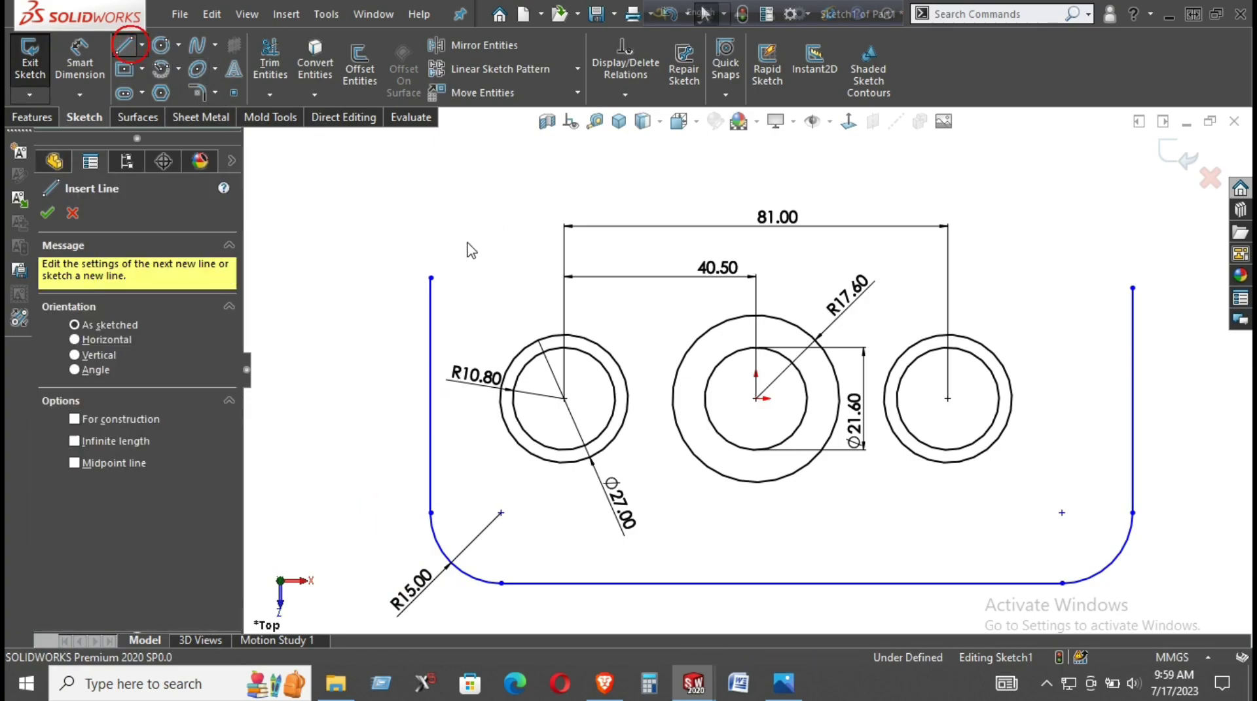
left_click(430, 276)
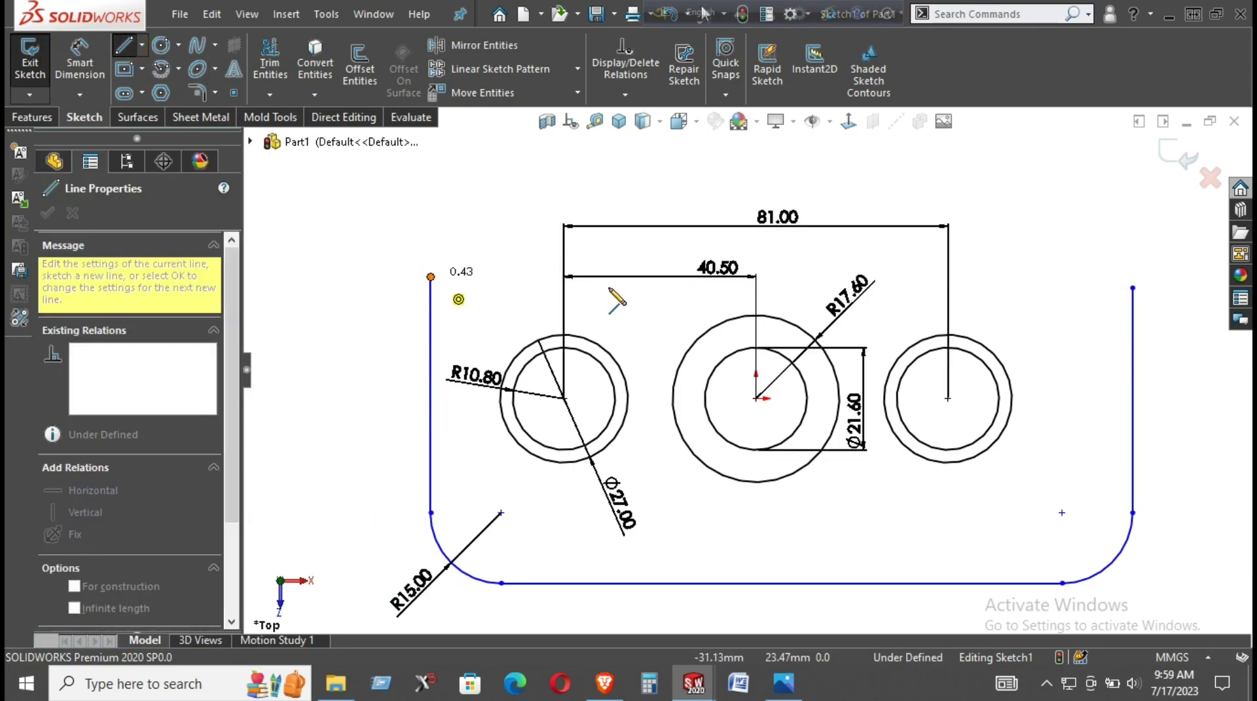
left_click(658, 271)
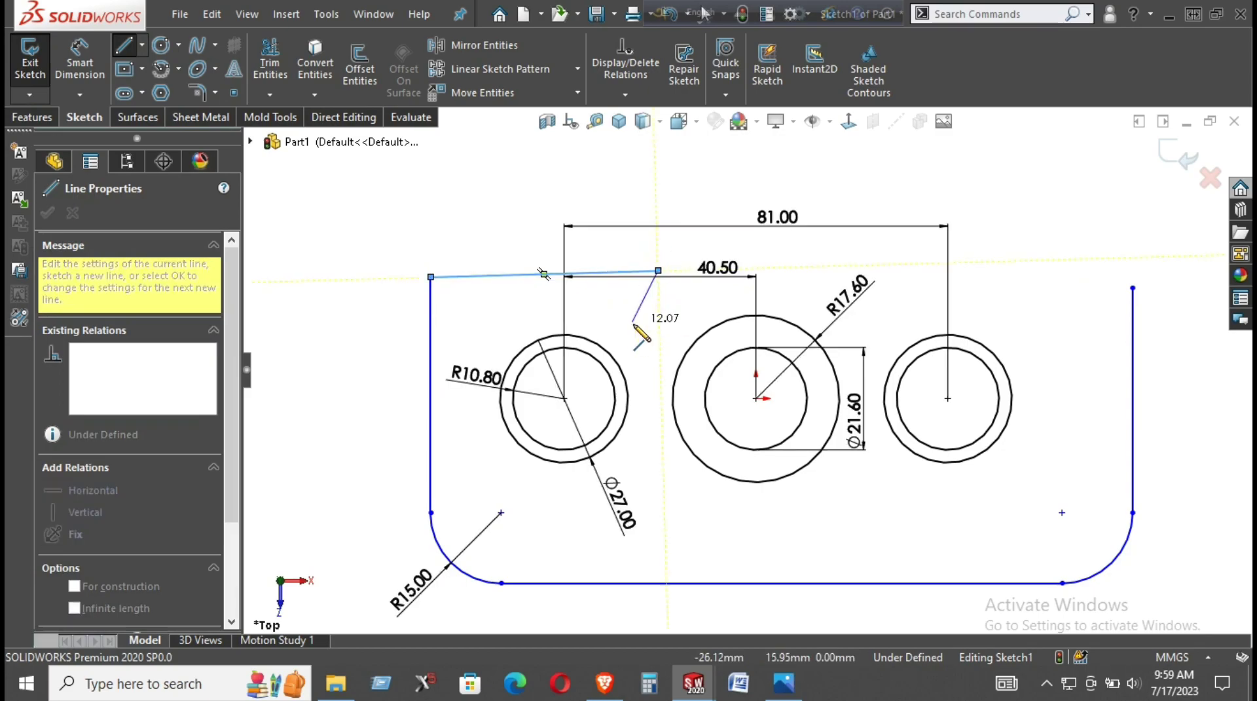
left_click(658, 329)
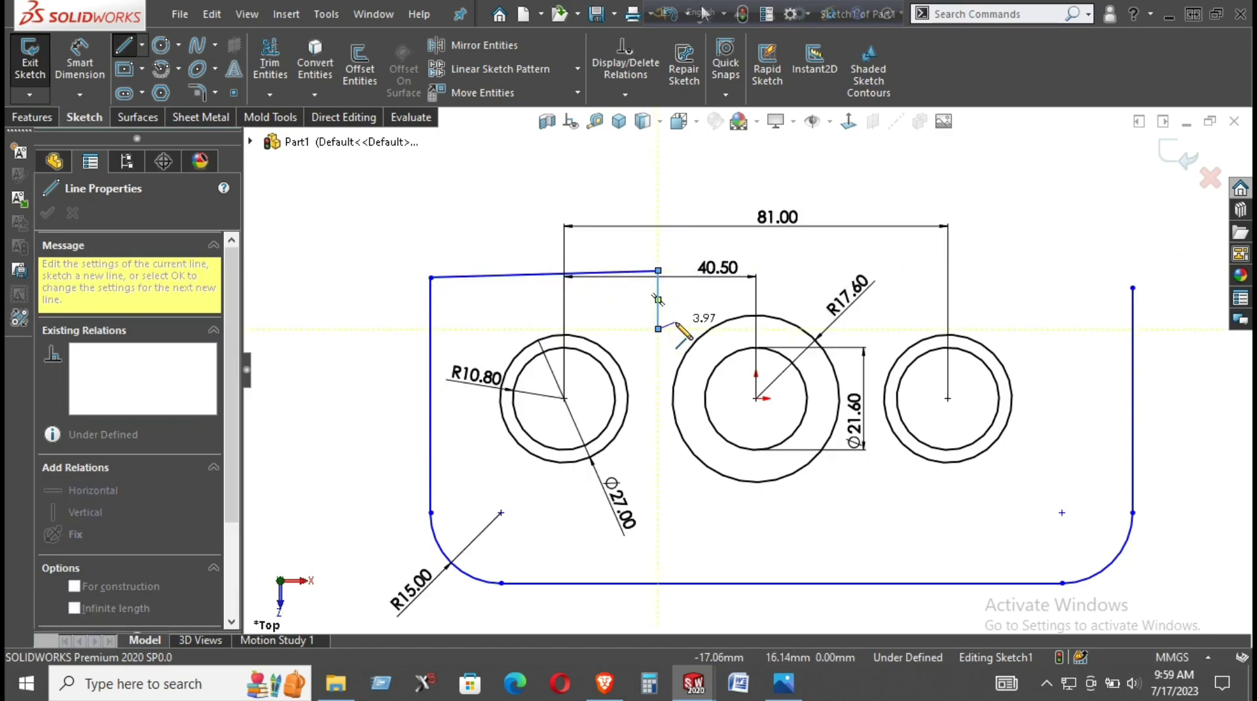
left_click(681, 328)
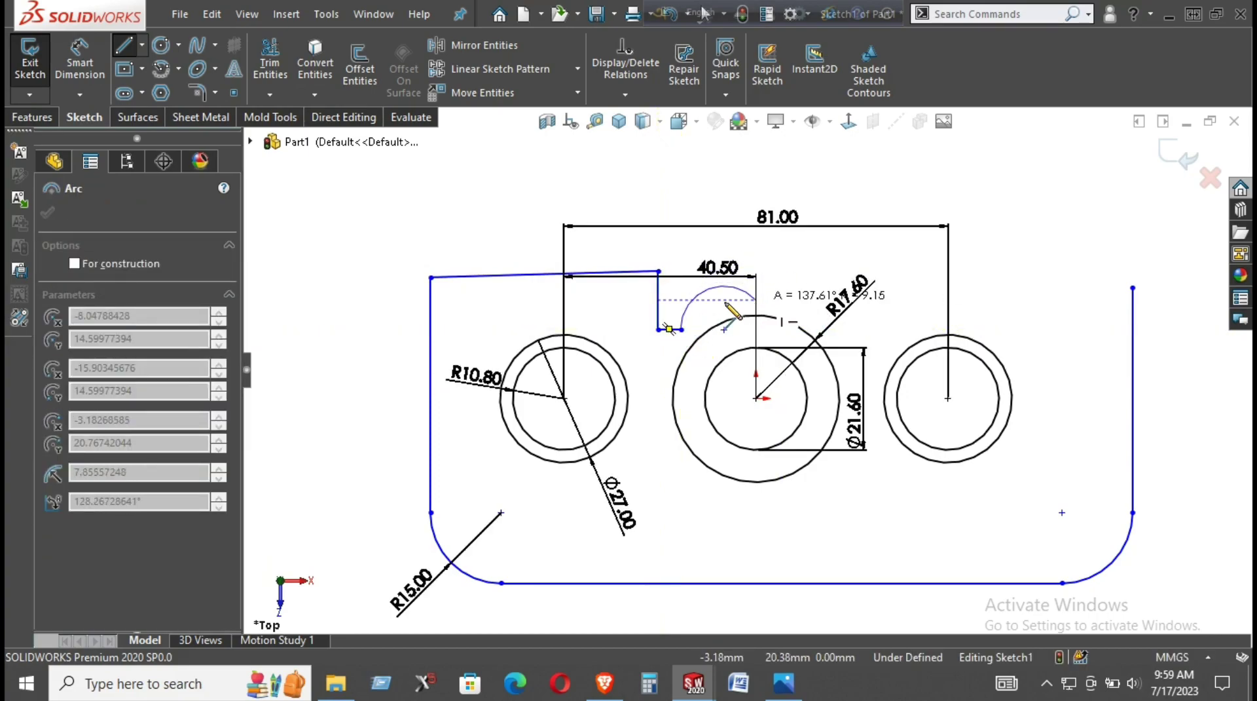
right_click(726, 287)
left_click(744, 302)
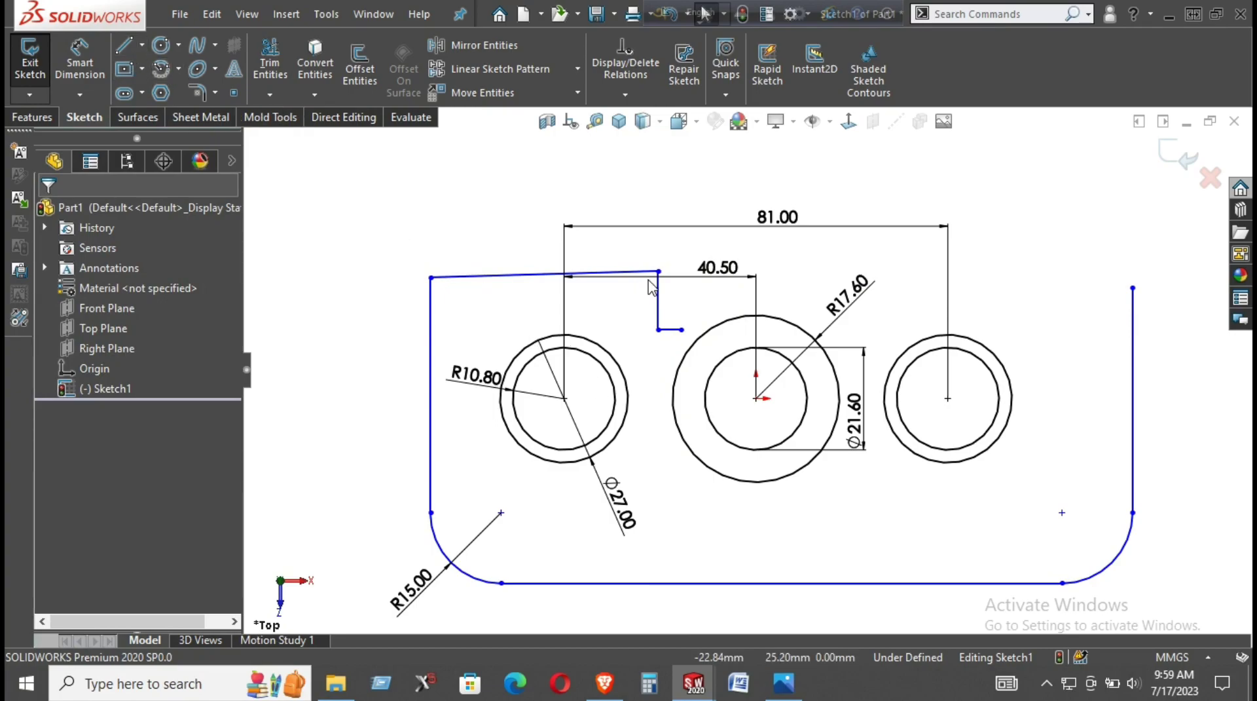
Step: Make the top edge horizontal and raise the outline's top-left corner
left_click(536, 270)
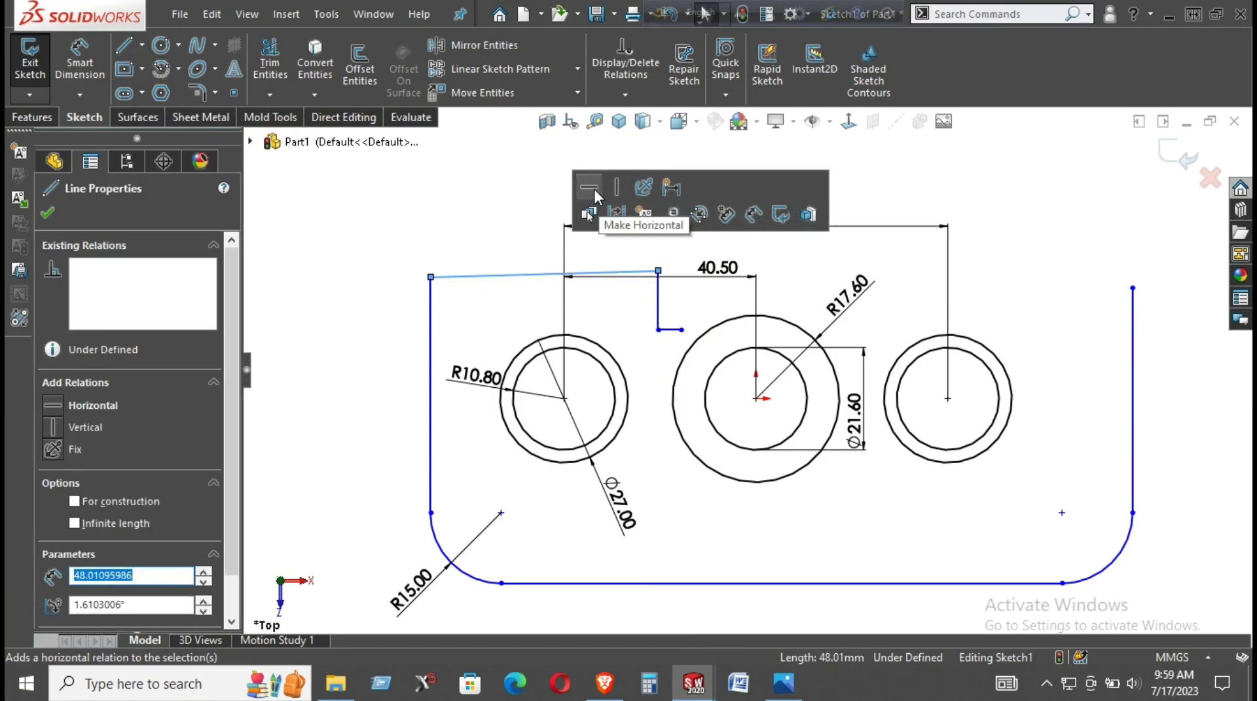
left_click(594, 190)
left_click(496, 167)
left_click_drag(431, 278, 437, 234)
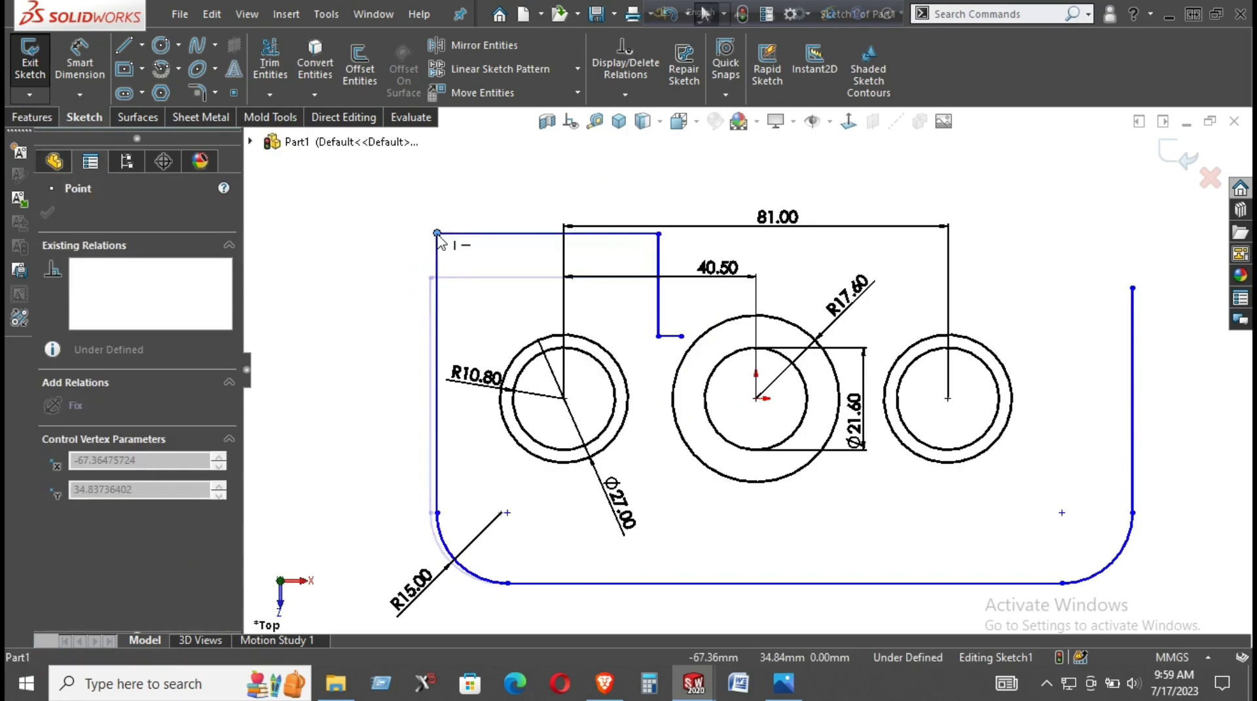
mouse_move(674, 280)
left_mouse_down()
mouse_move(695, 318)
mouse_move(609, 305)
left_mouse_up()
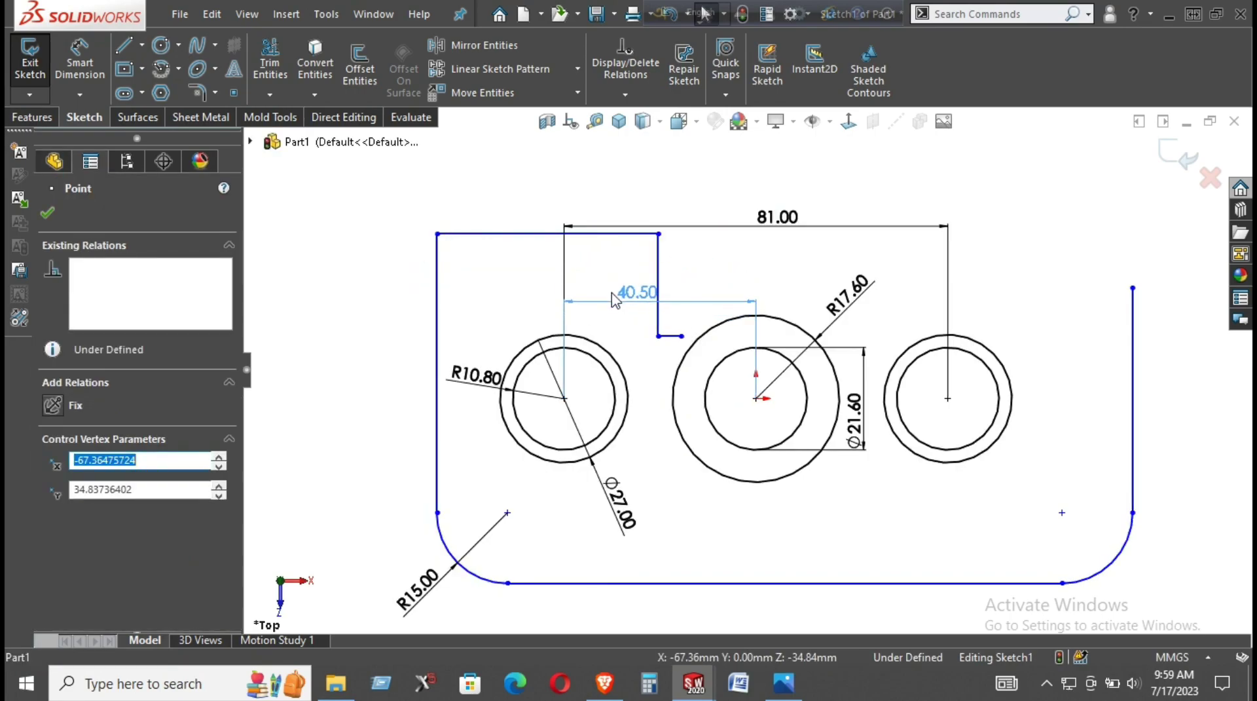
Step: Move the 81.00 hole-spacing dimension above the outline
left_click(461, 182)
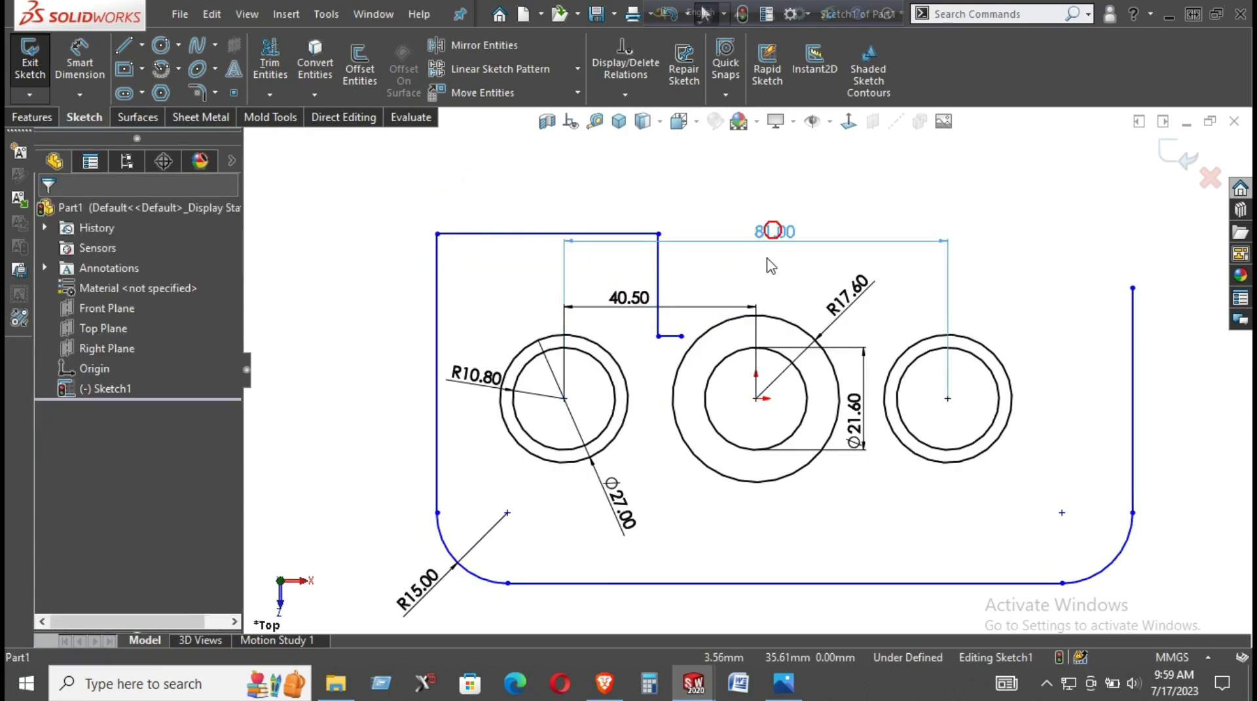
left_click_drag(778, 220, 755, 170)
left_click(769, 235)
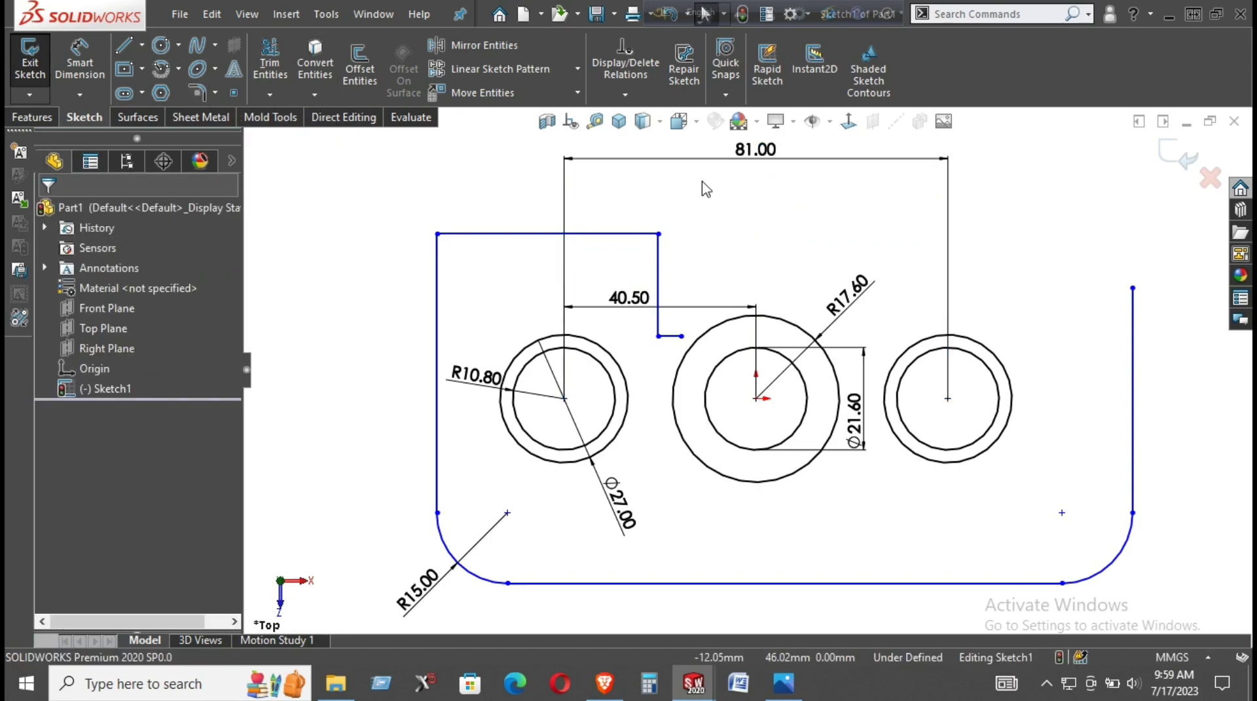
left_click(131, 45)
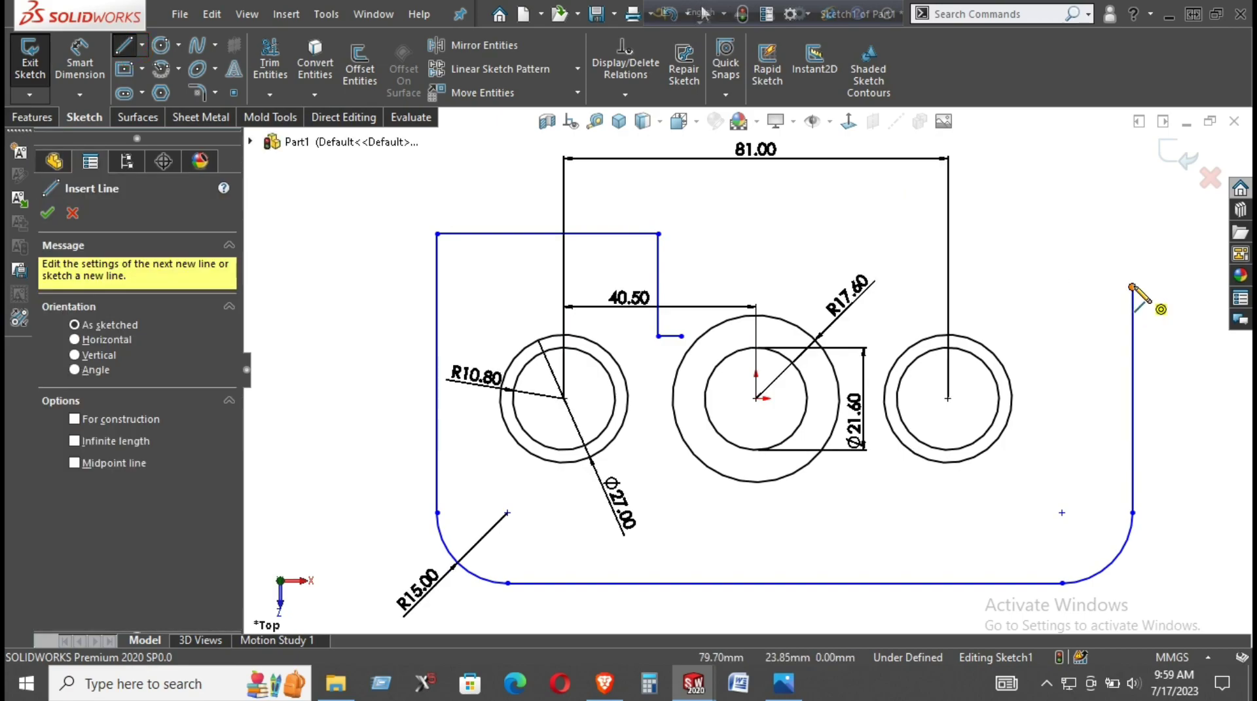
Step: Draw the right top edge and its short step line, making the step horizontal
left_click(1133, 287)
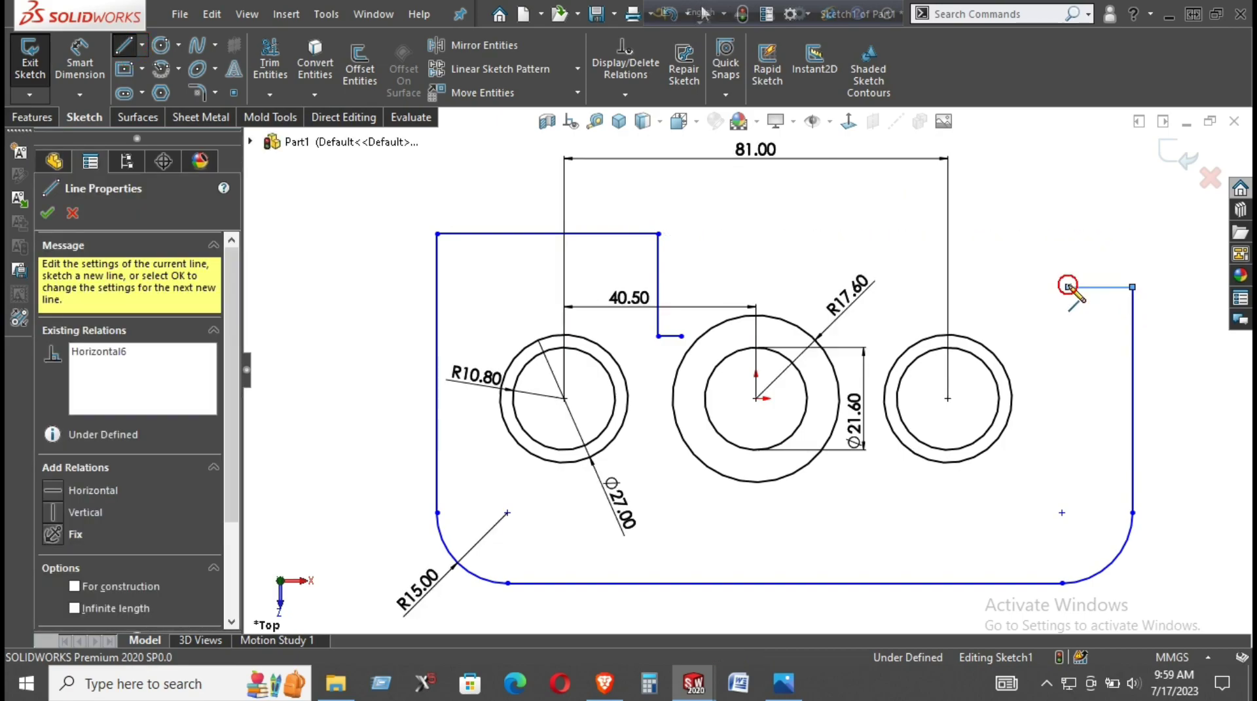
left_click(1069, 287)
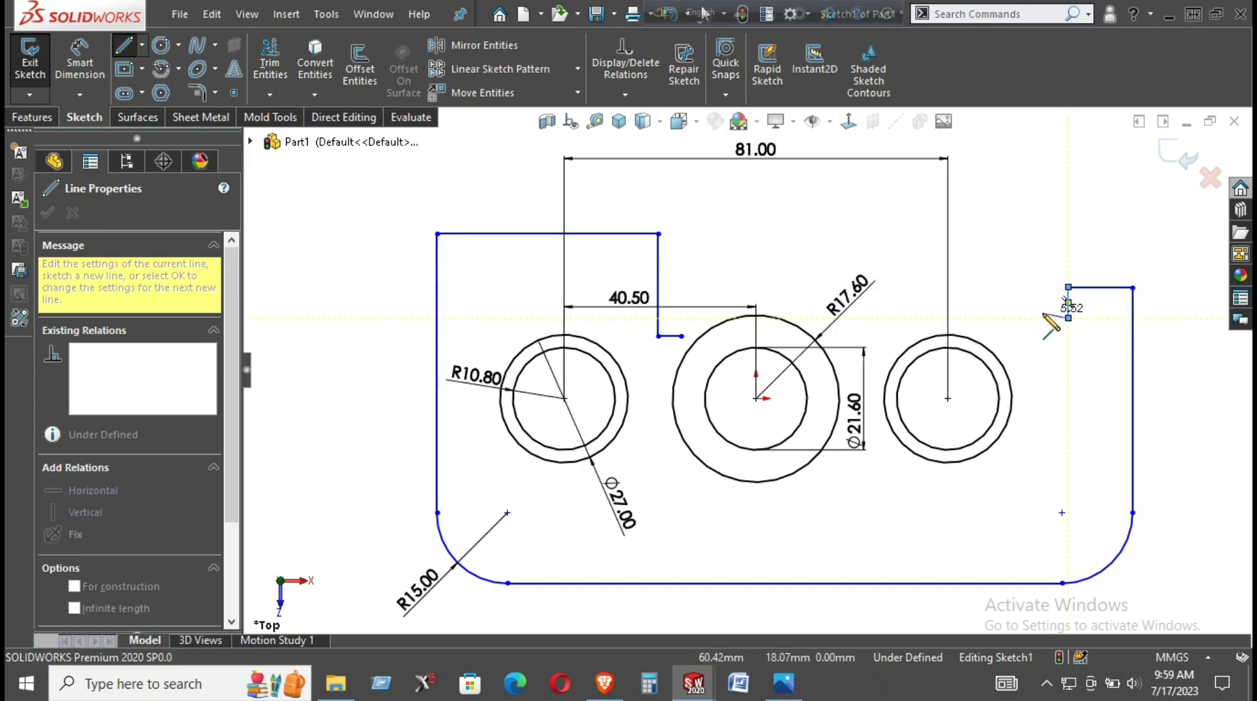
right_click(1066, 257)
left_click(1066, 268)
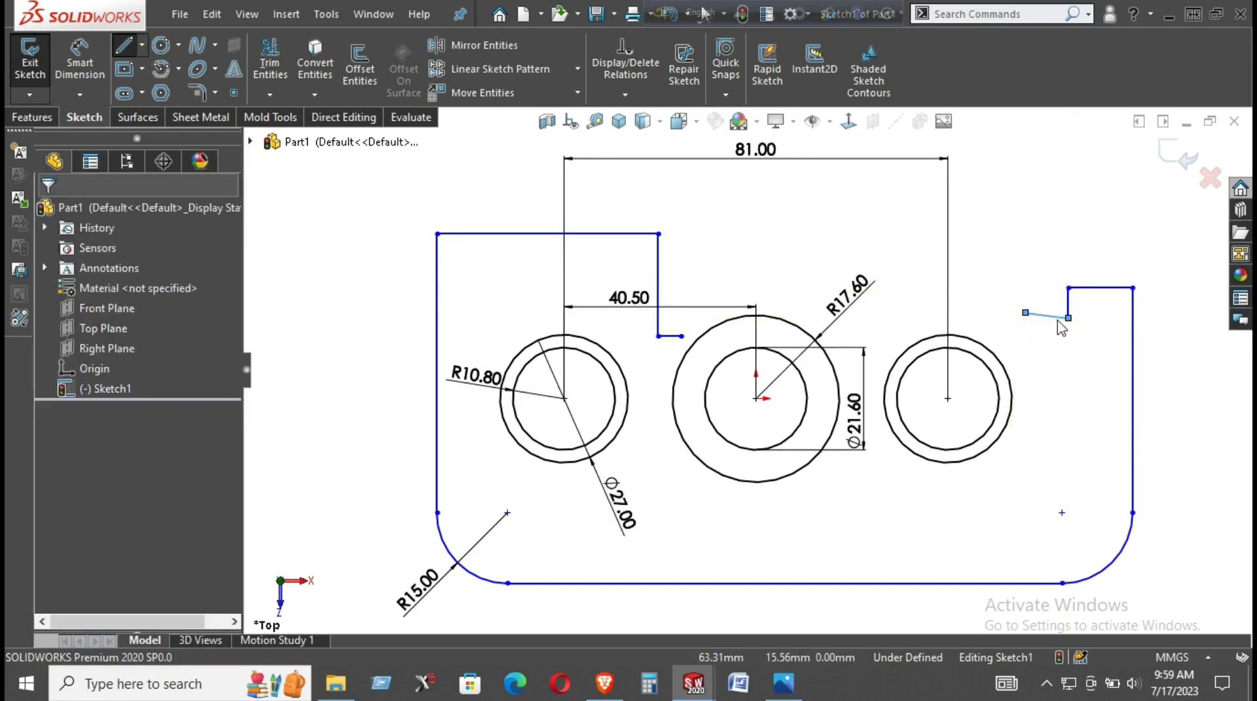
left_click(1048, 315)
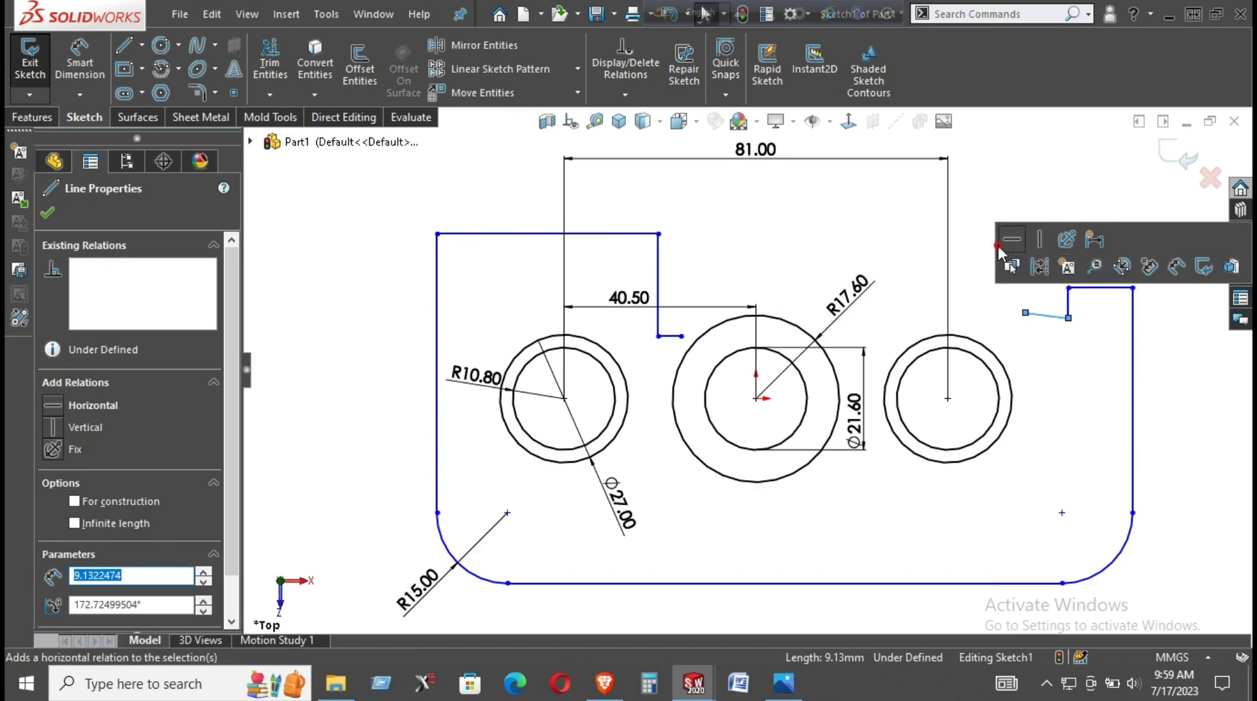
key("Escape")
left_click(1054, 316)
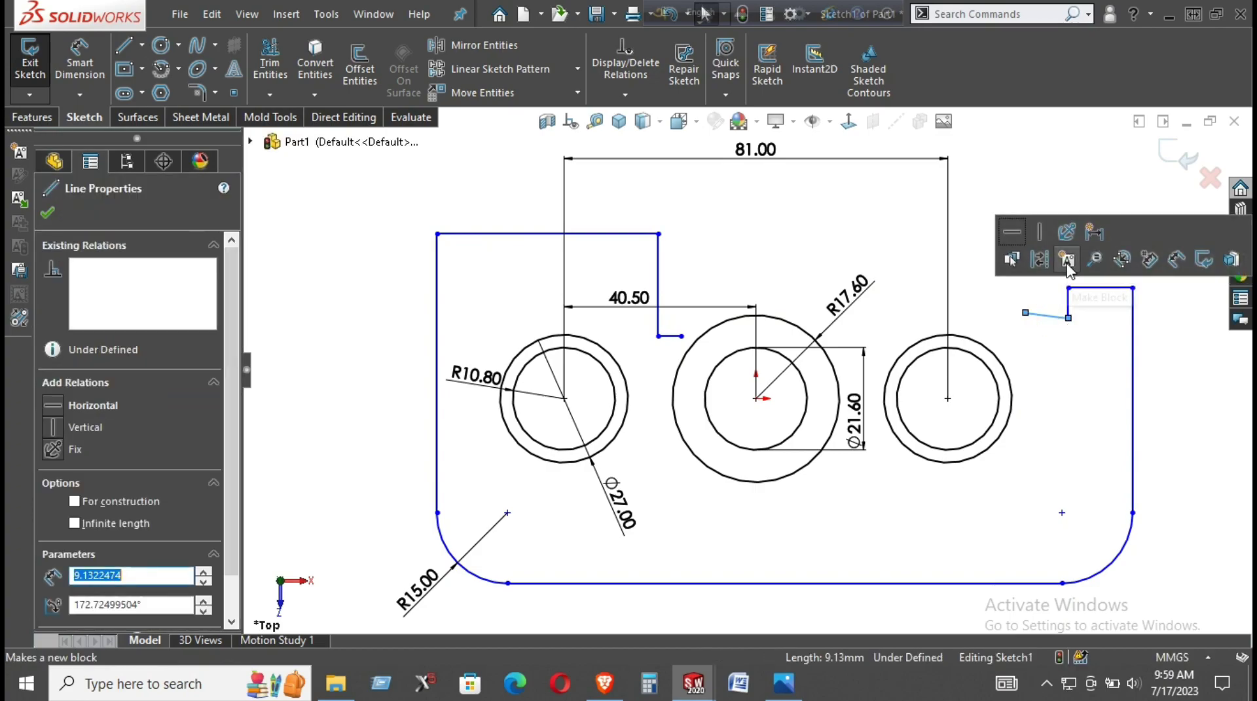
left_click(1014, 239)
Step: Make the right and left top edges collinear, then drag the step endpoint left above the right hole
left_click(1097, 293)
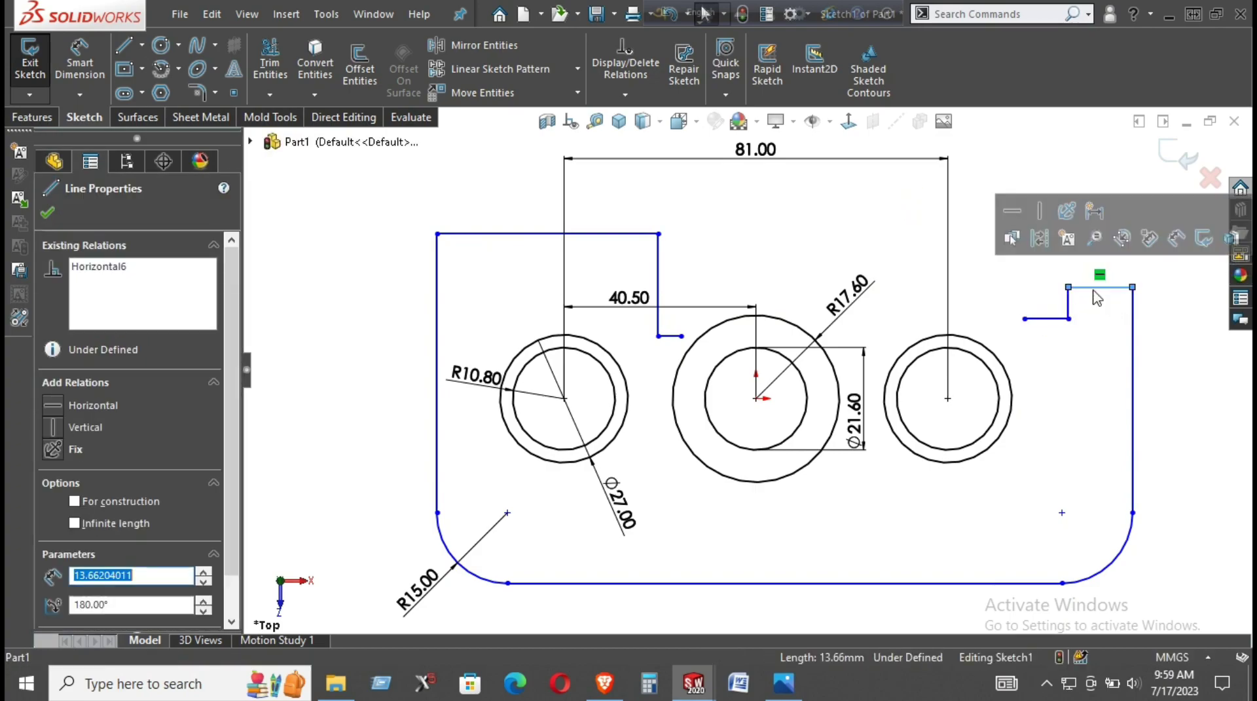
left_click(526, 237, "ctrl")
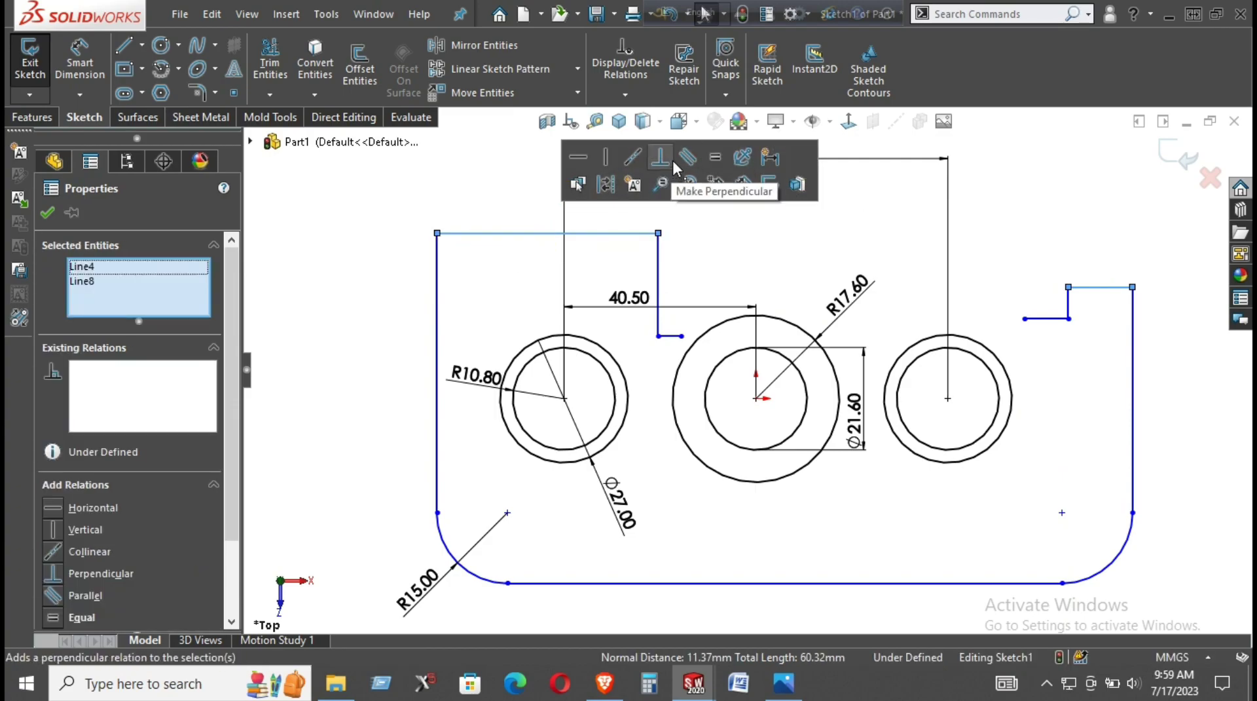
left_click(633, 156)
left_click(927, 228)
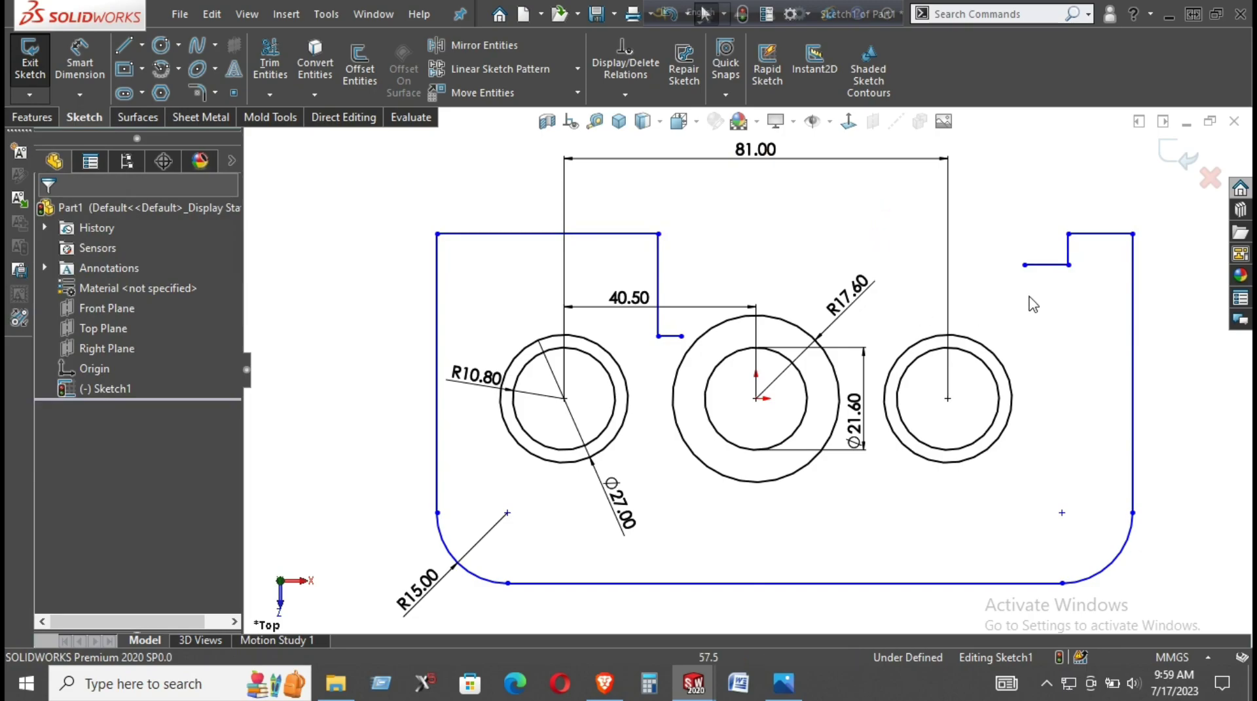
mouse_move(1069, 265)
left_mouse_down()
mouse_move(1042, 307)
mouse_move(961, 318)
left_mouse_up()
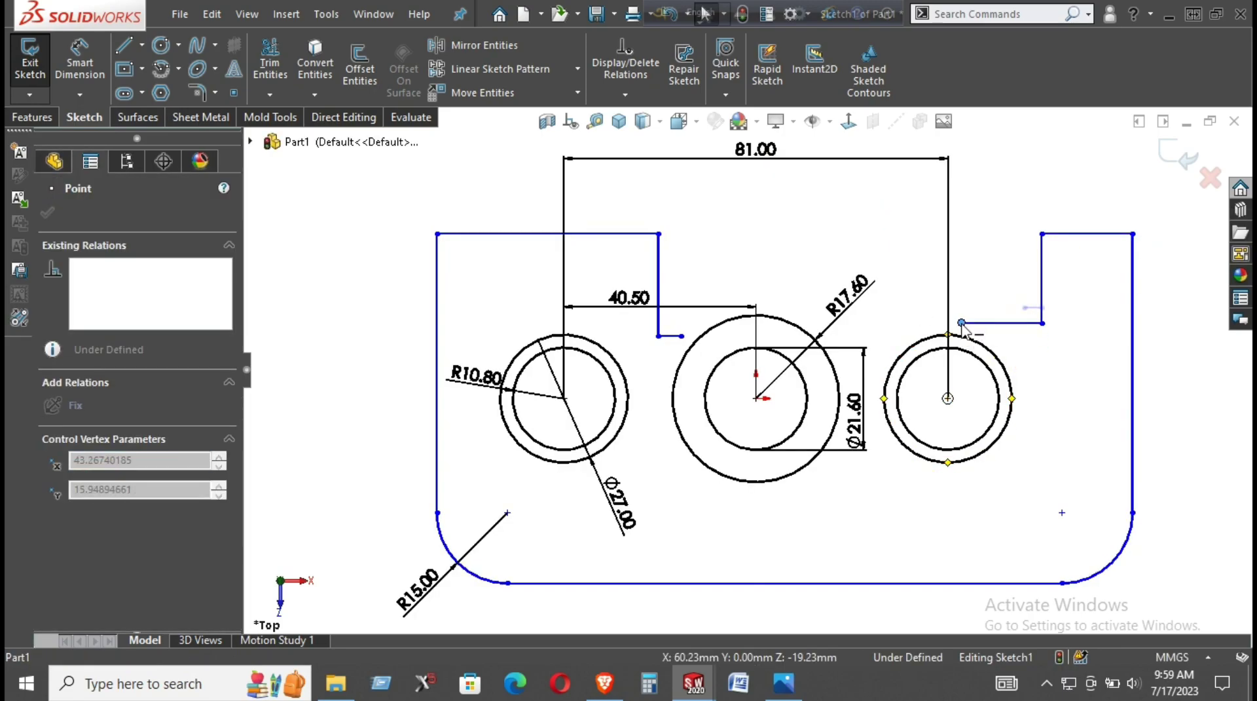
left_click(1045, 377)
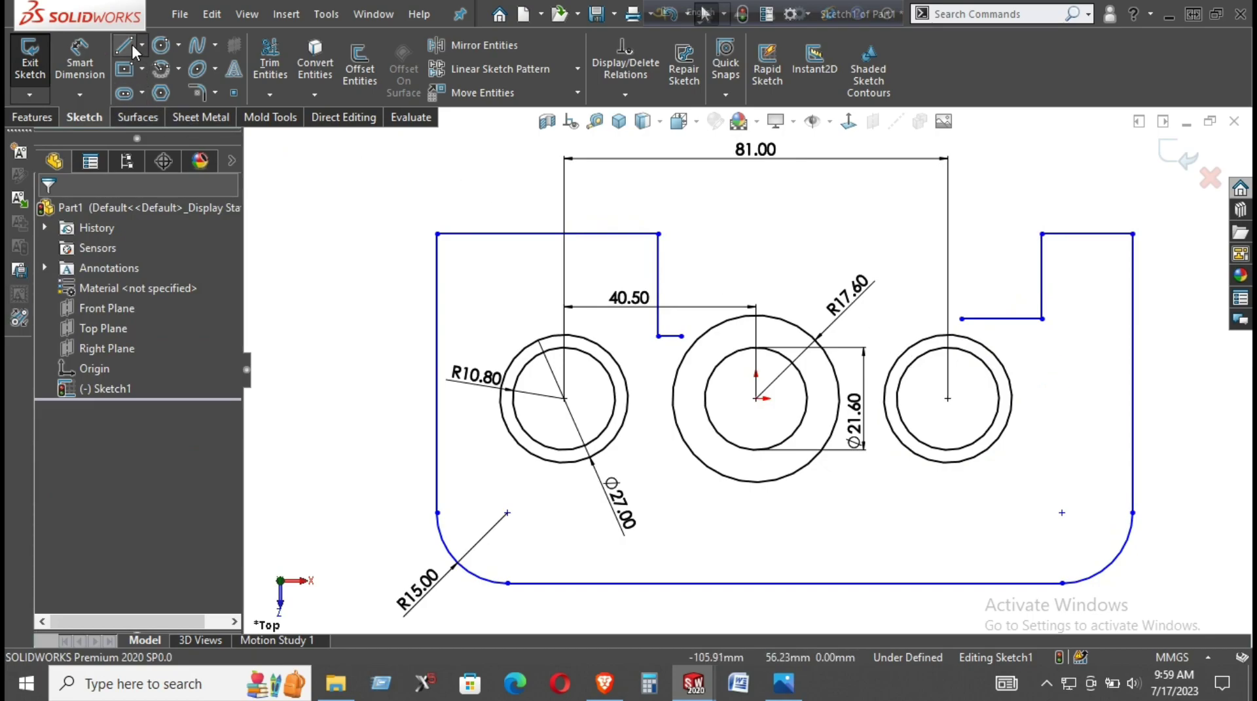
Step: Bridge the two notch line ends with a 3-point arc bowing over the middle hole
left_click(165, 69)
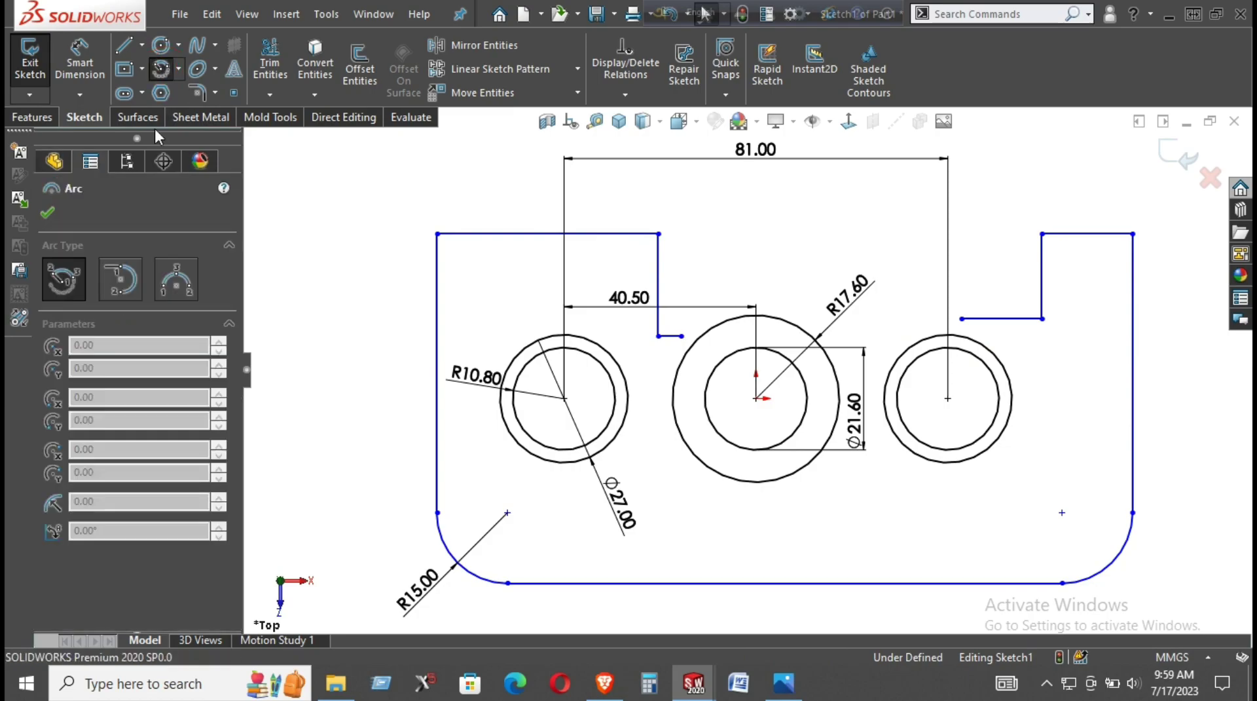
left_click(157, 283)
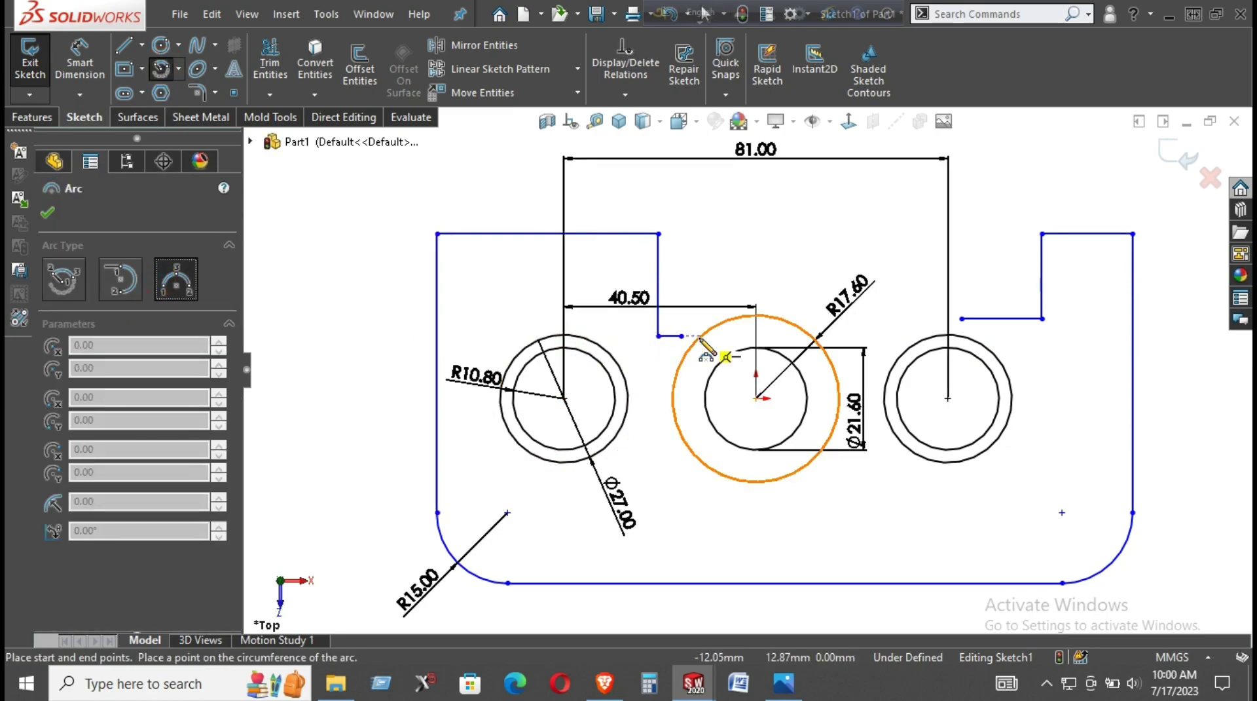
left_click(682, 336)
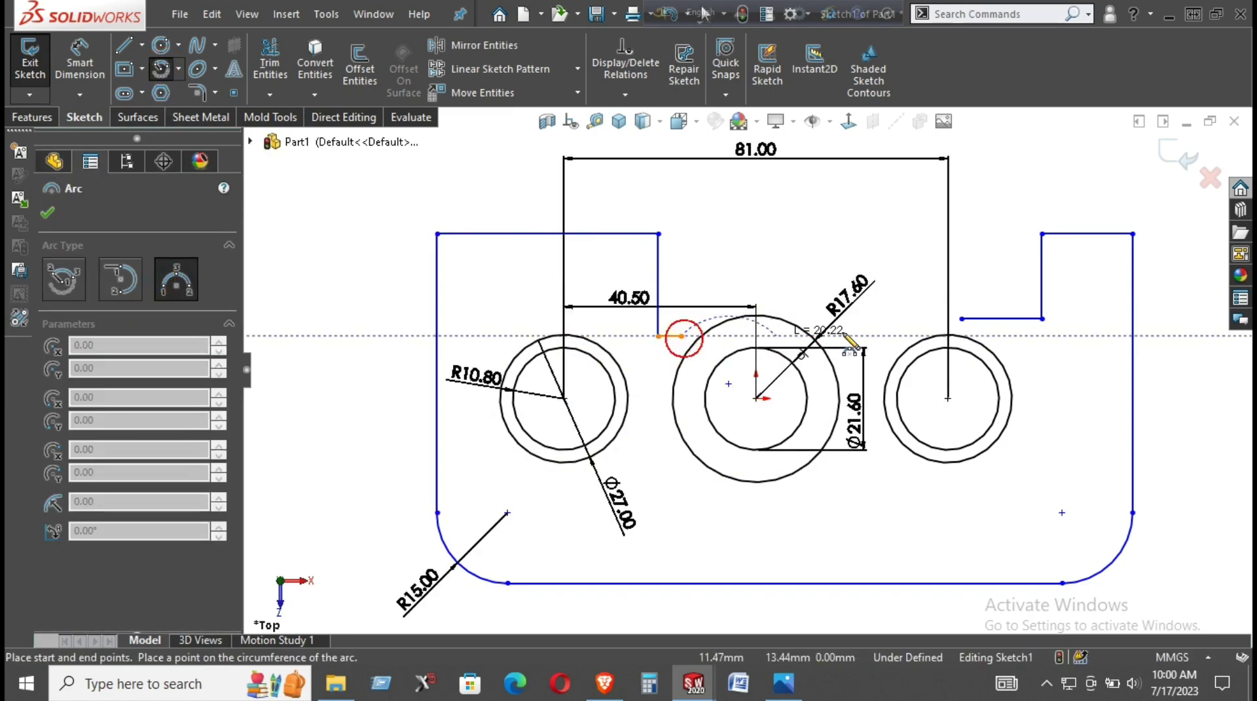
left_click(962, 319)
left_click(869, 293)
right_click(850, 202)
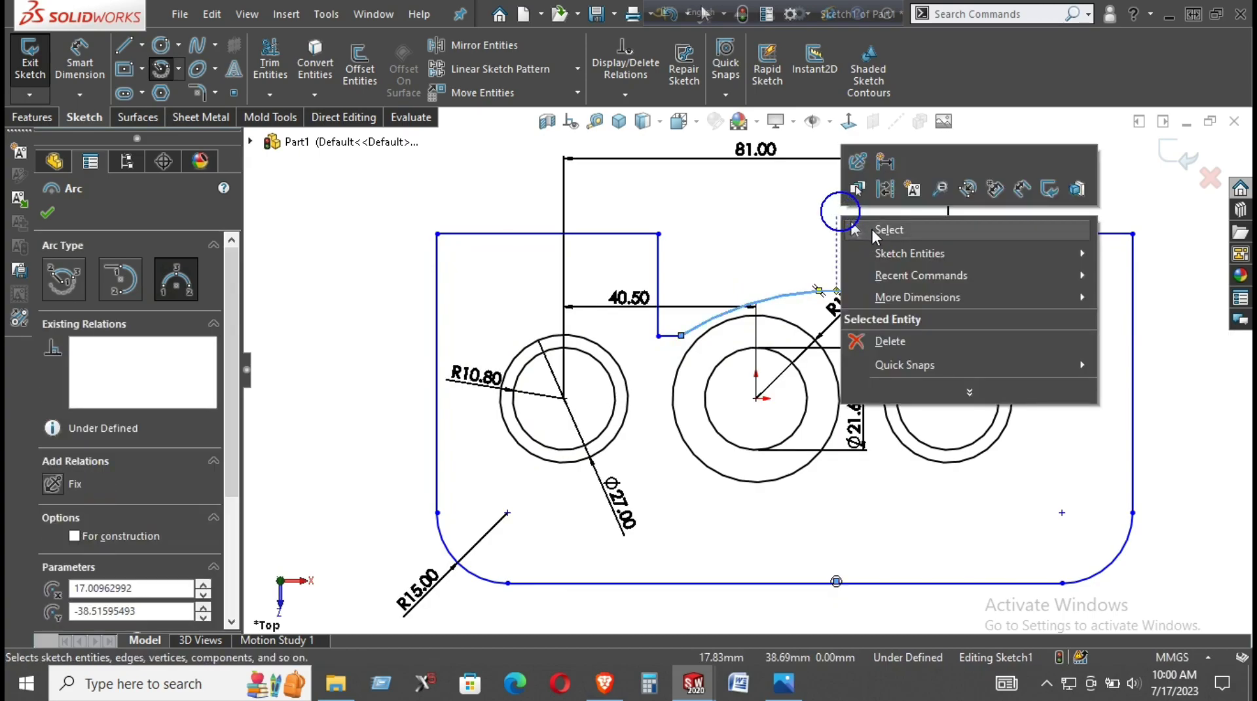
left_click(875, 230)
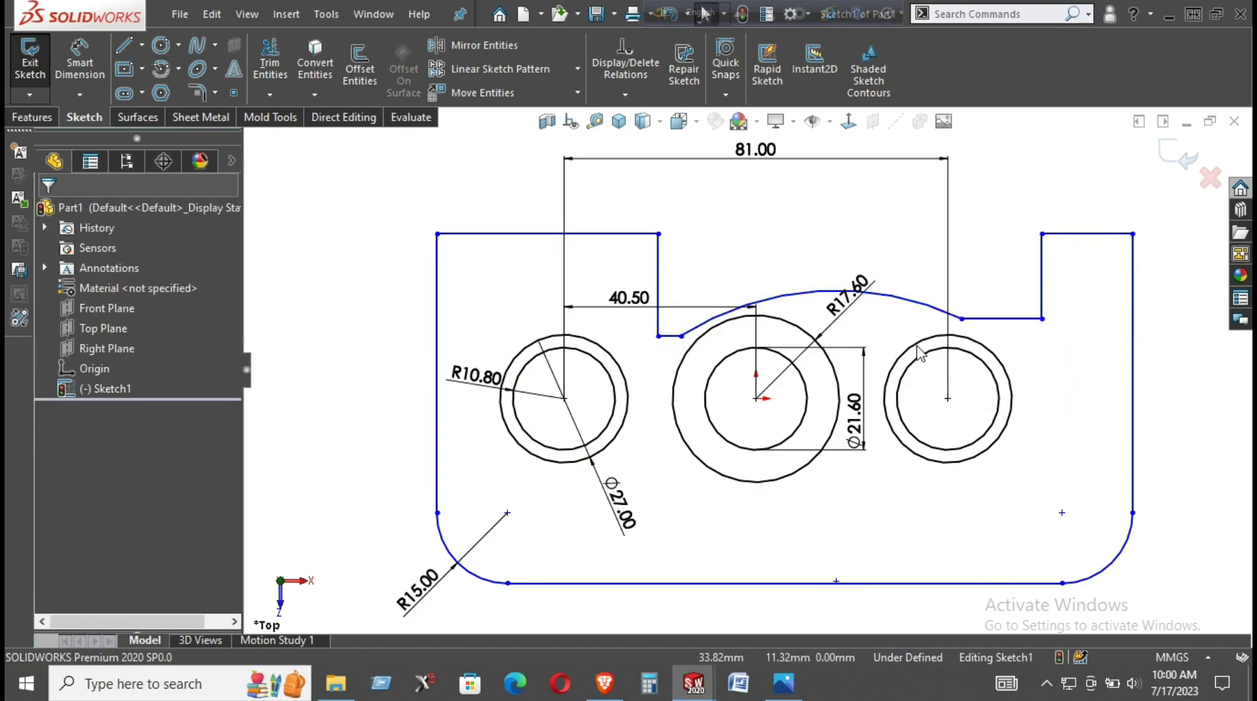
left_click(878, 295)
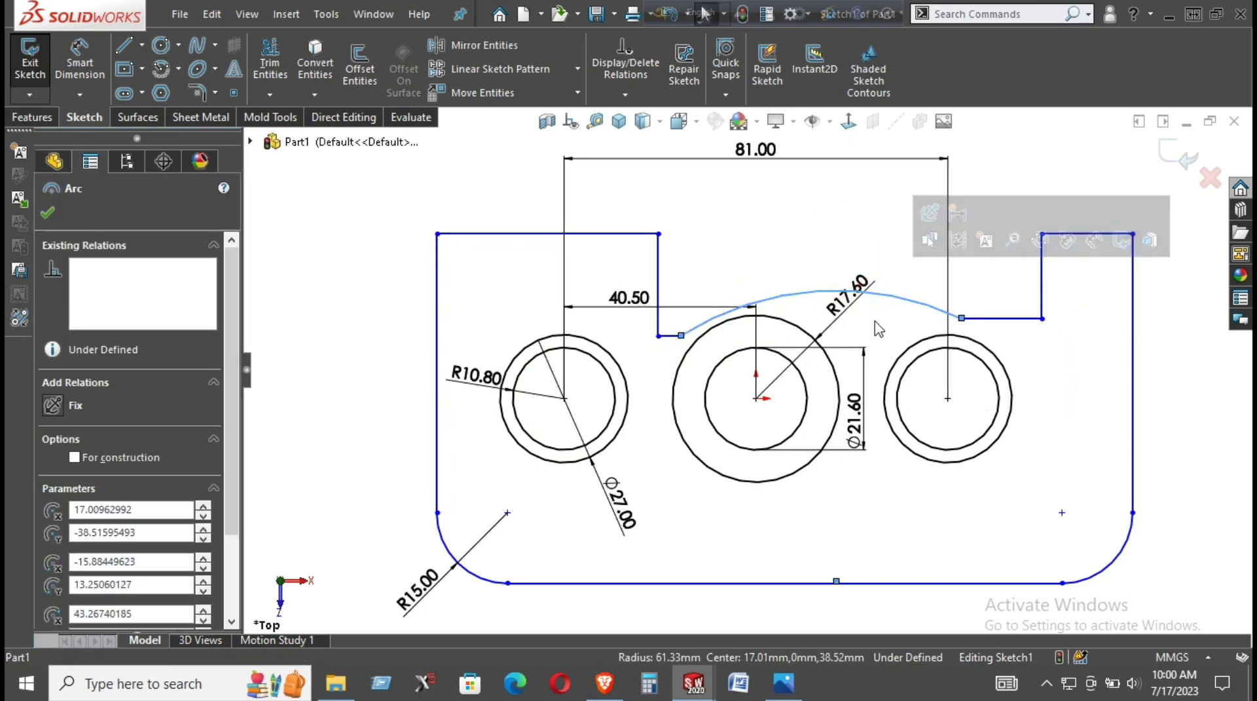
Step: Align the bottom edge's midpoint vertically with the origin and adjust the left and right side lines
left_click(834, 579)
left_click(757, 399, "ctrl")
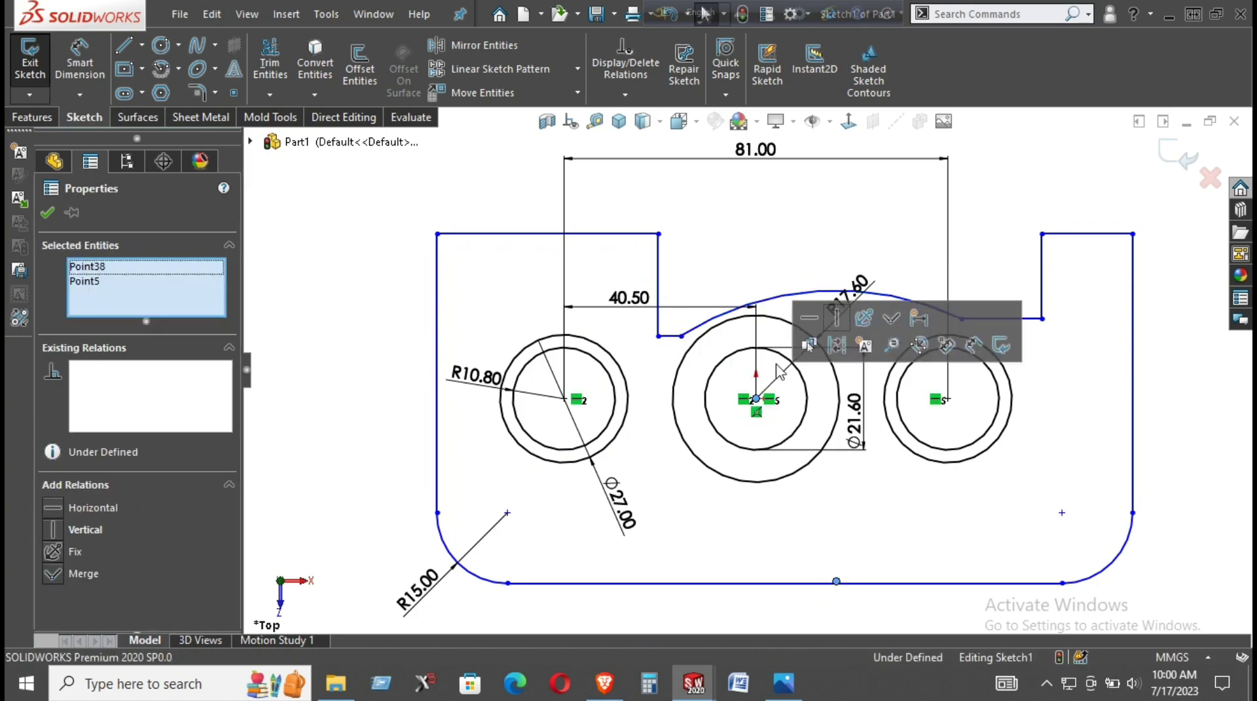
left_click(837, 319)
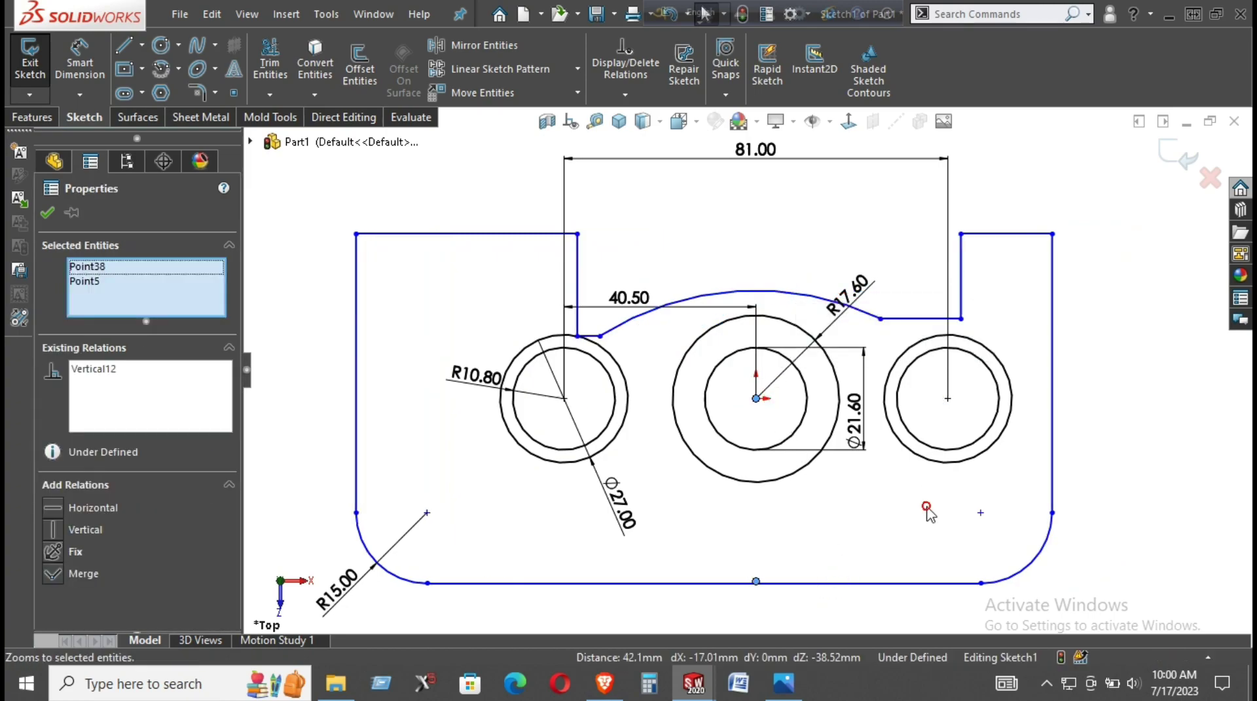
key("Escape")
left_click_drag(1051, 513, 1086, 512)
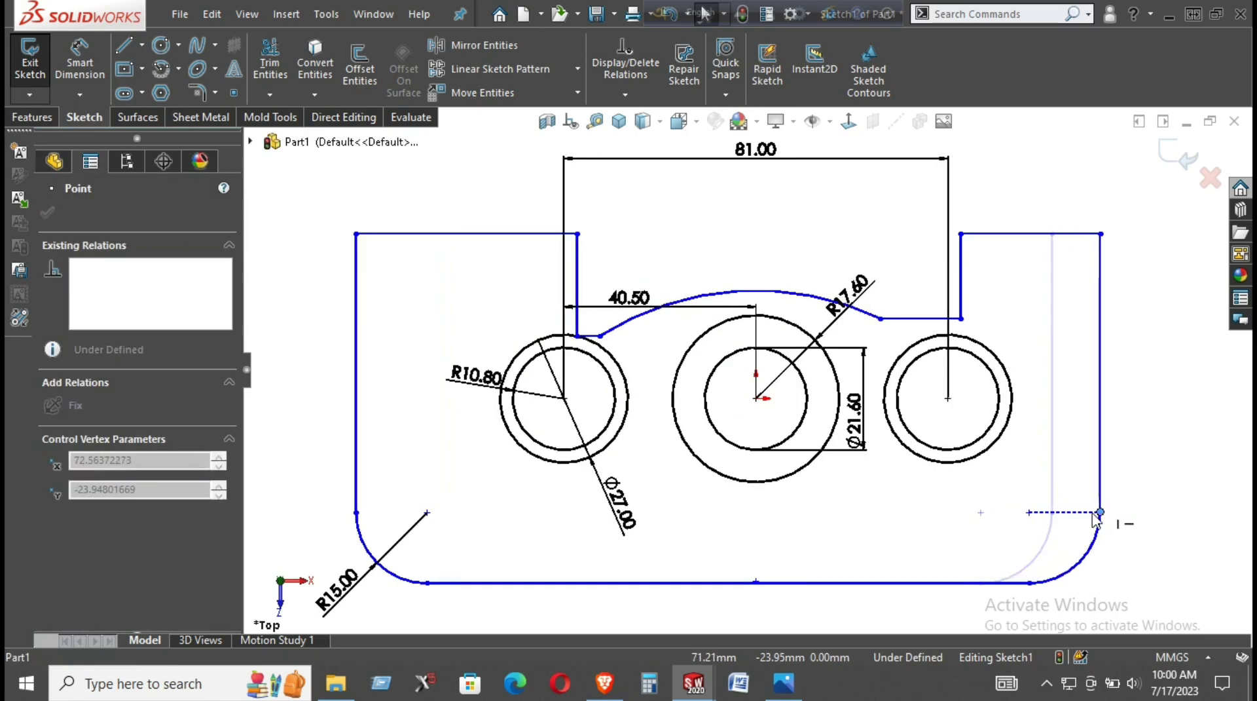
left_click_drag(358, 514, 405, 518)
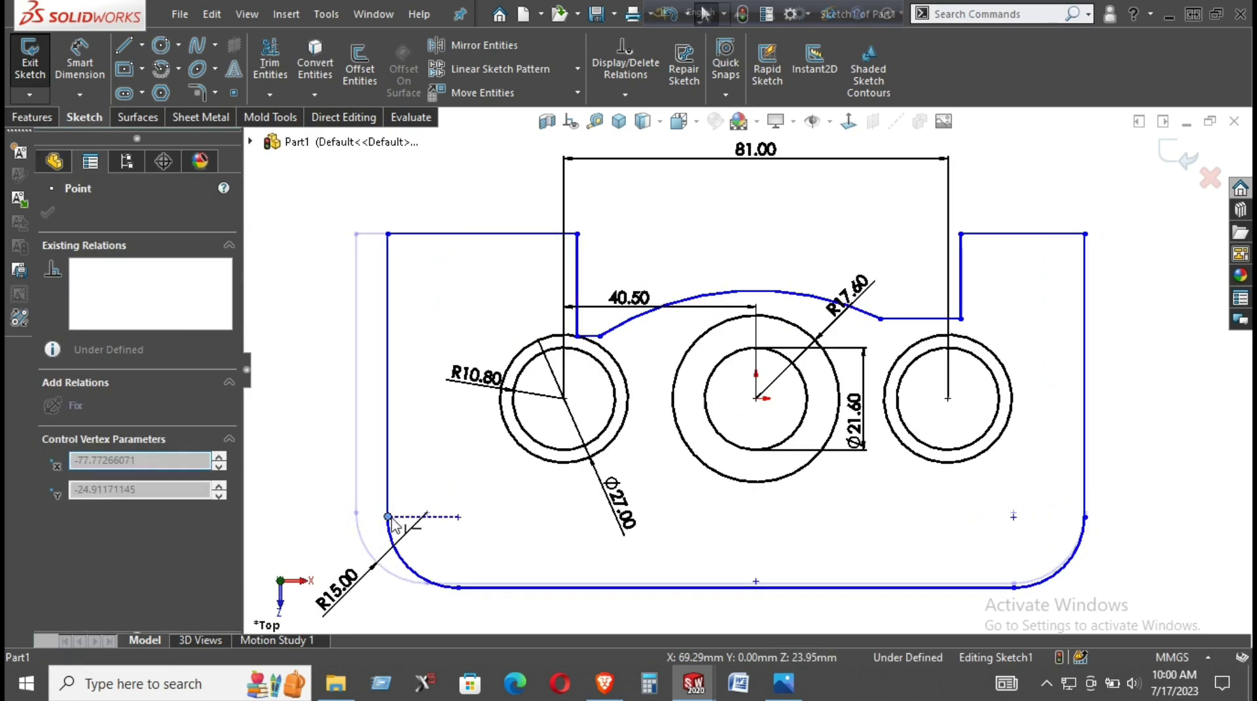
left_click(1139, 514)
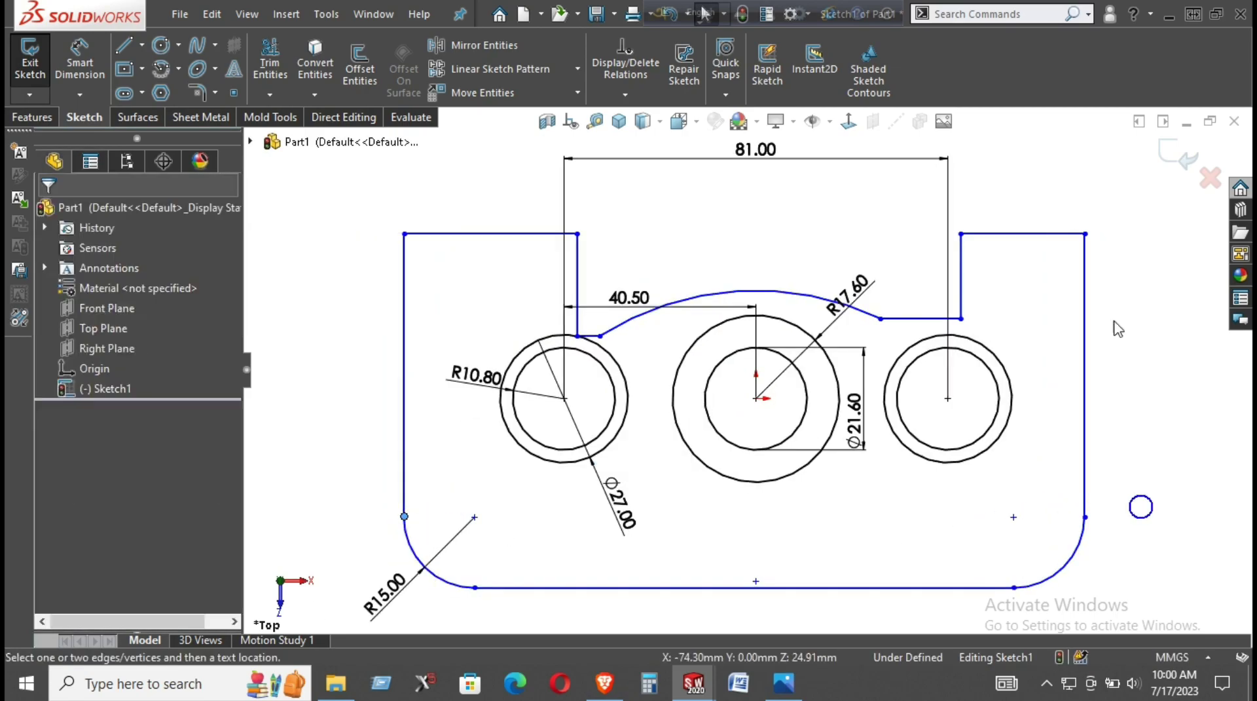
Step: Dimension the overall width between the two side lines as 129.60
key("d")
left_click(404, 328)
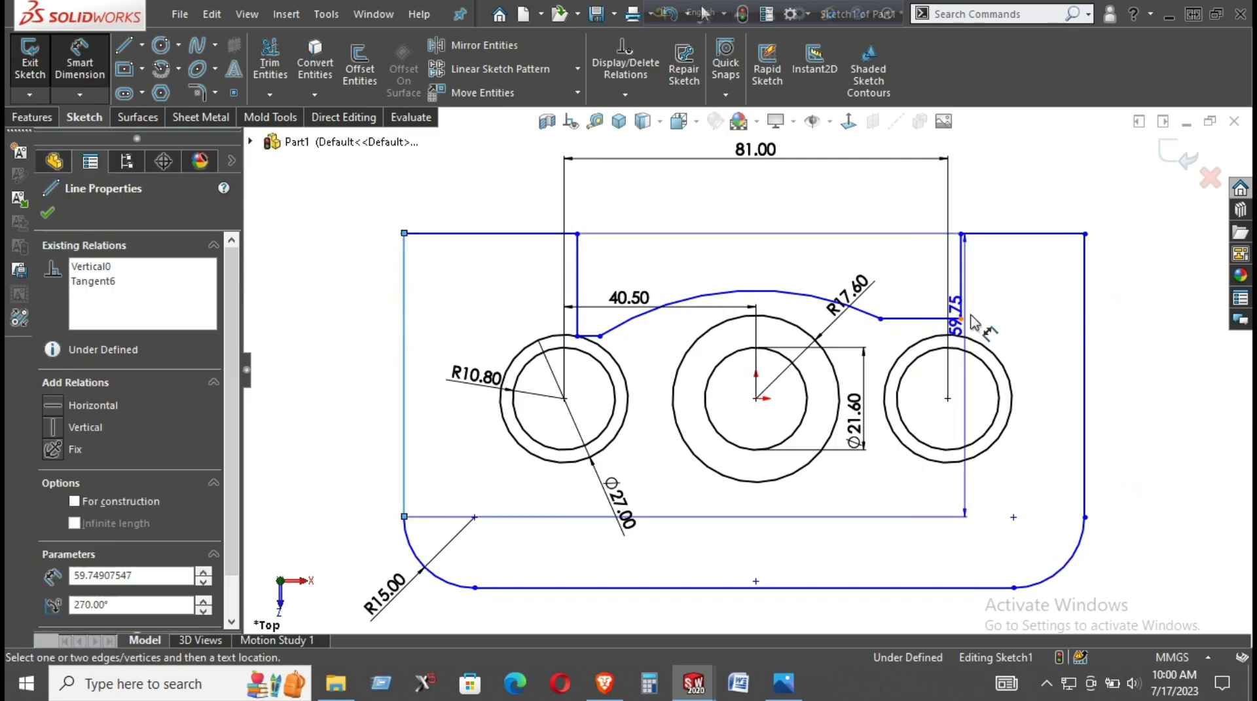
left_click(1086, 326)
key("f")
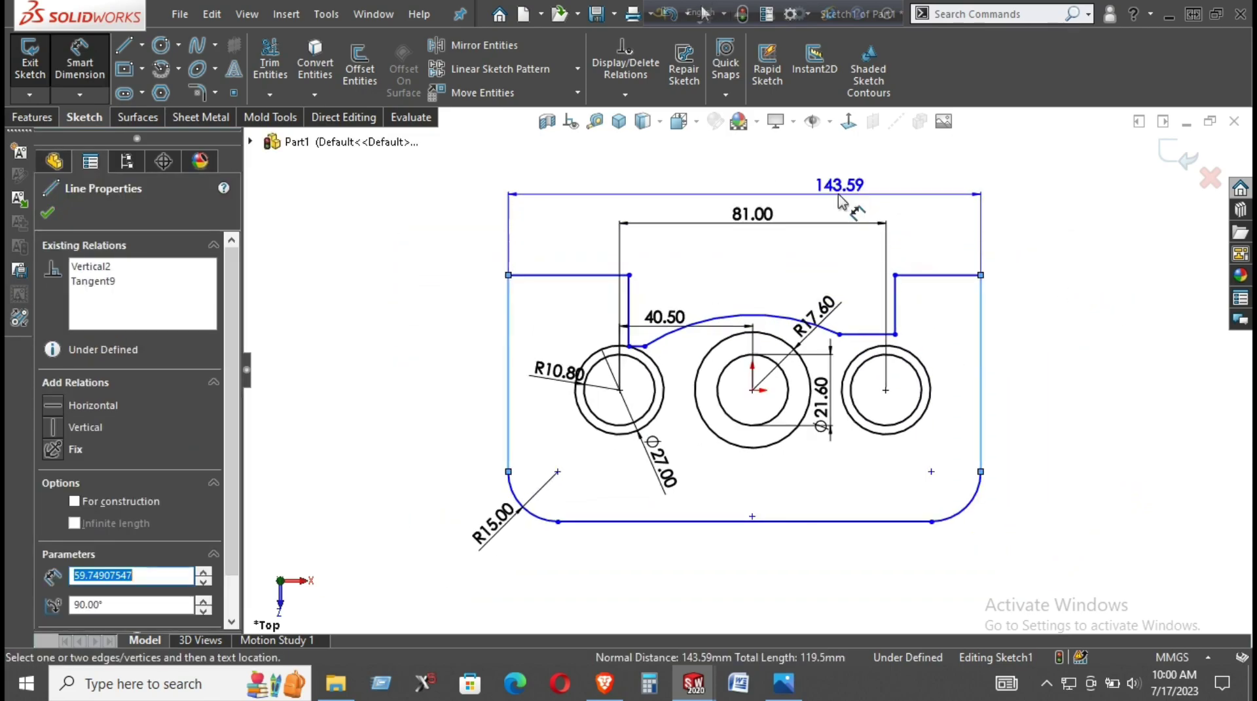
left_click(790, 187)
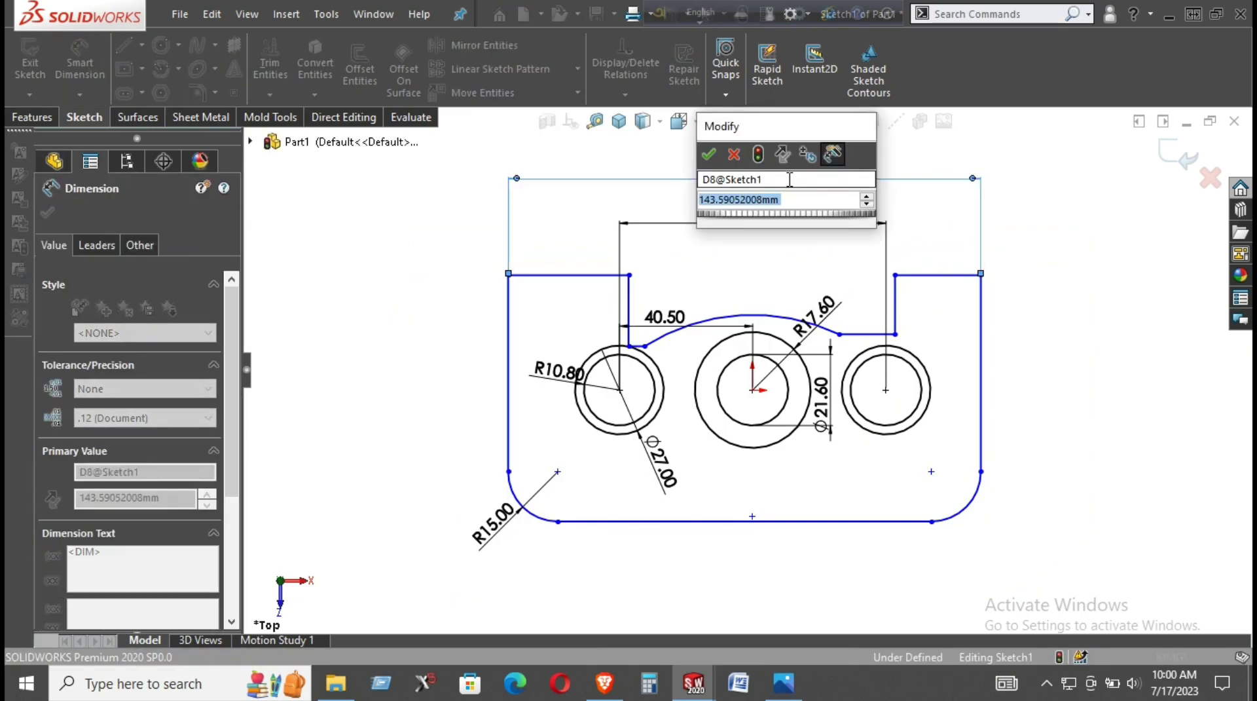
type("2")
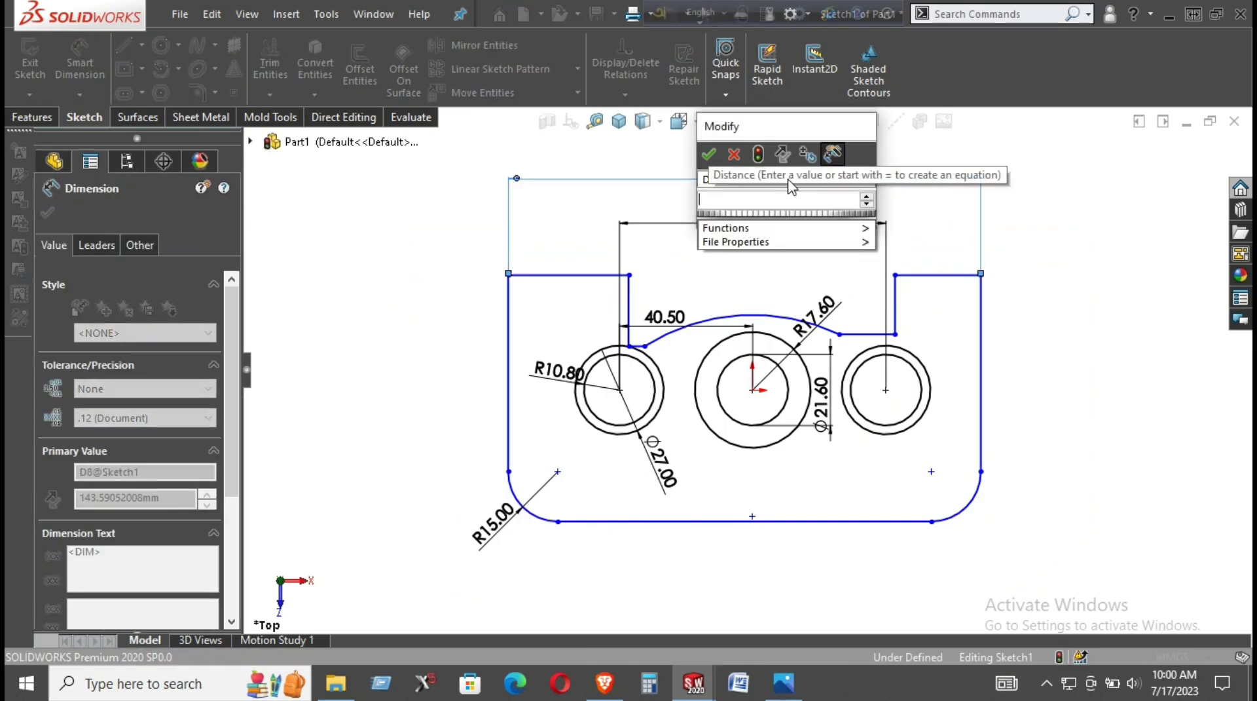
key("BackSpace")
type("129.6")
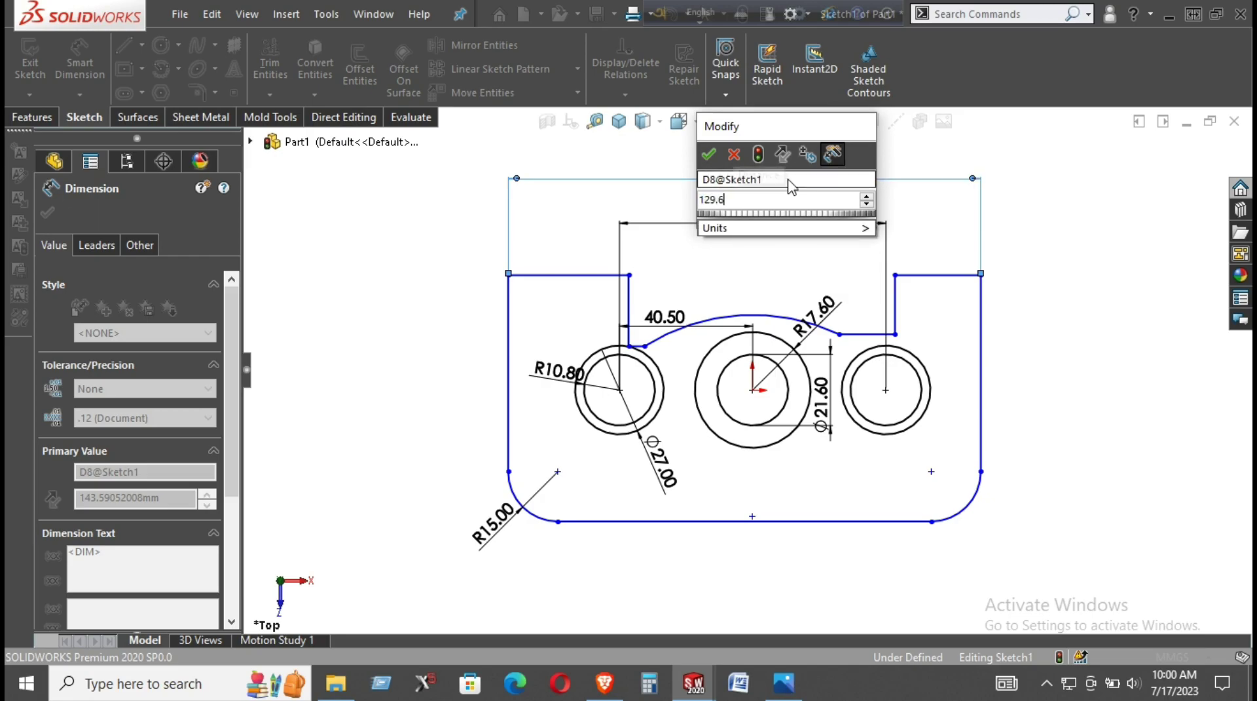
key("Return")
Step: Drag the outline's top-right corner to the right and fit the sketch in view
right_click(1008, 289)
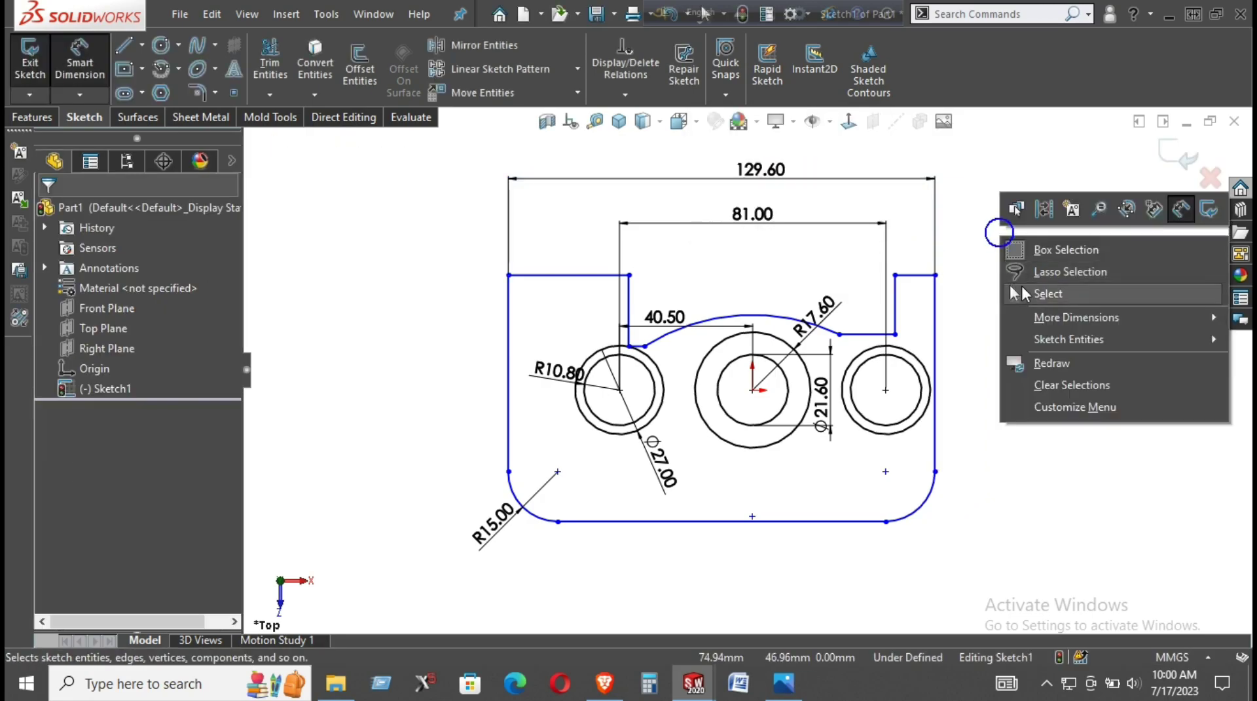
left_click(1025, 292)
left_click_drag(936, 276, 968, 286)
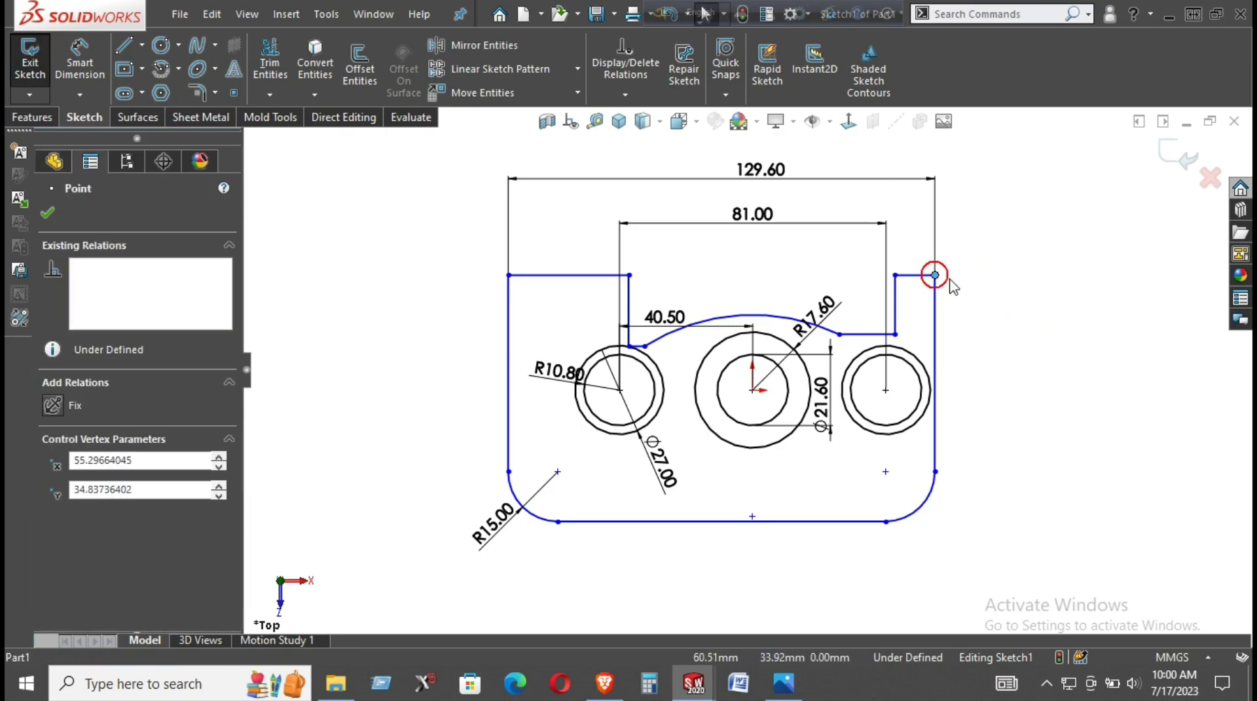
left_click(1027, 388)
key("f")
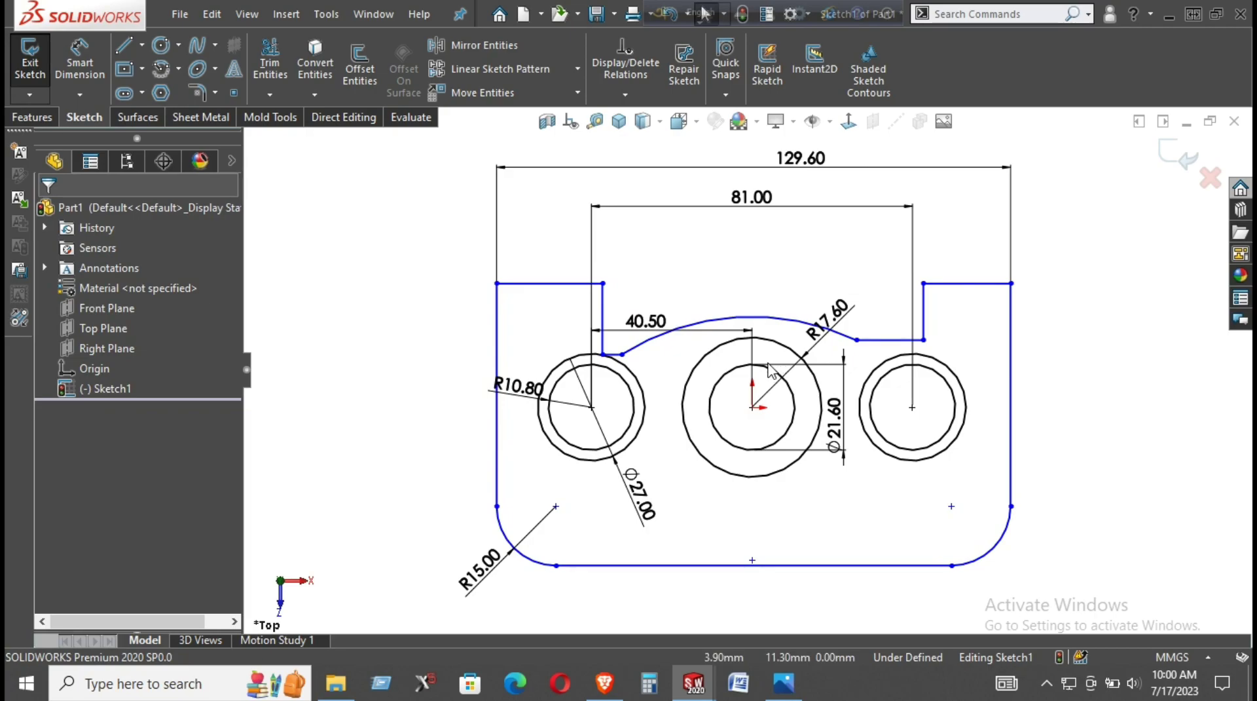
Step: Dimension the notch's curved floor arc to a 24.30 radius
key("d")
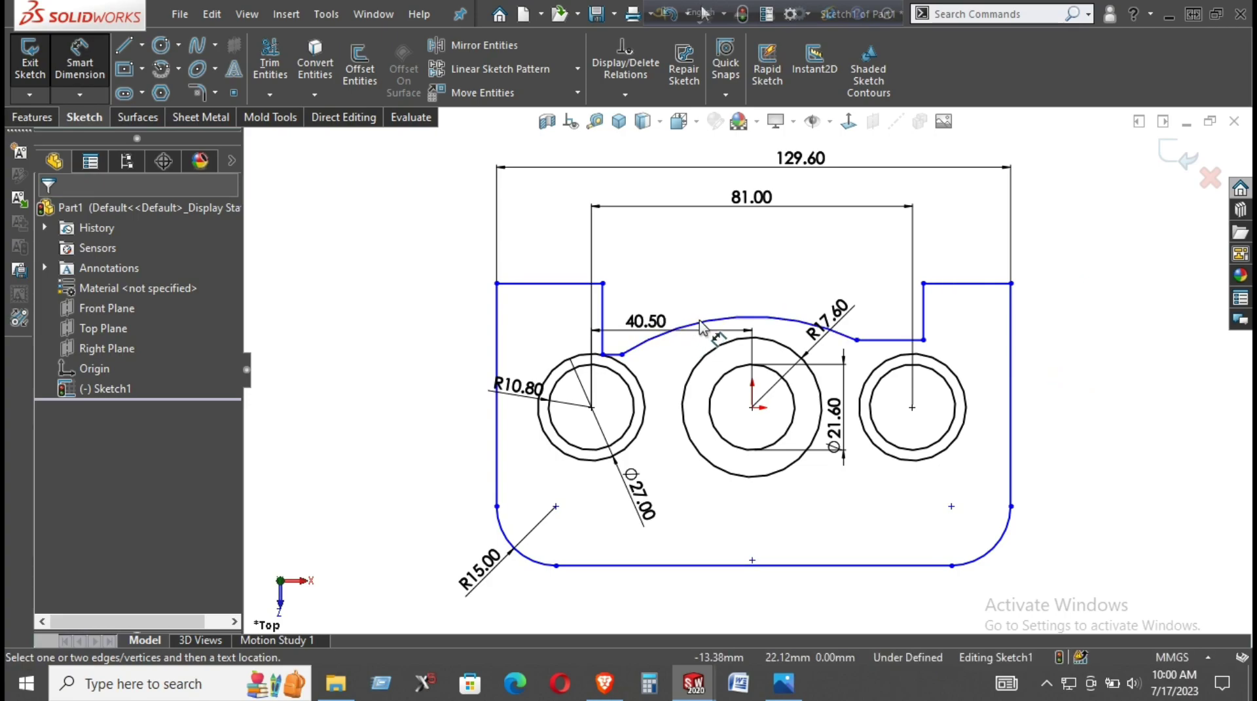
left_click(704, 325)
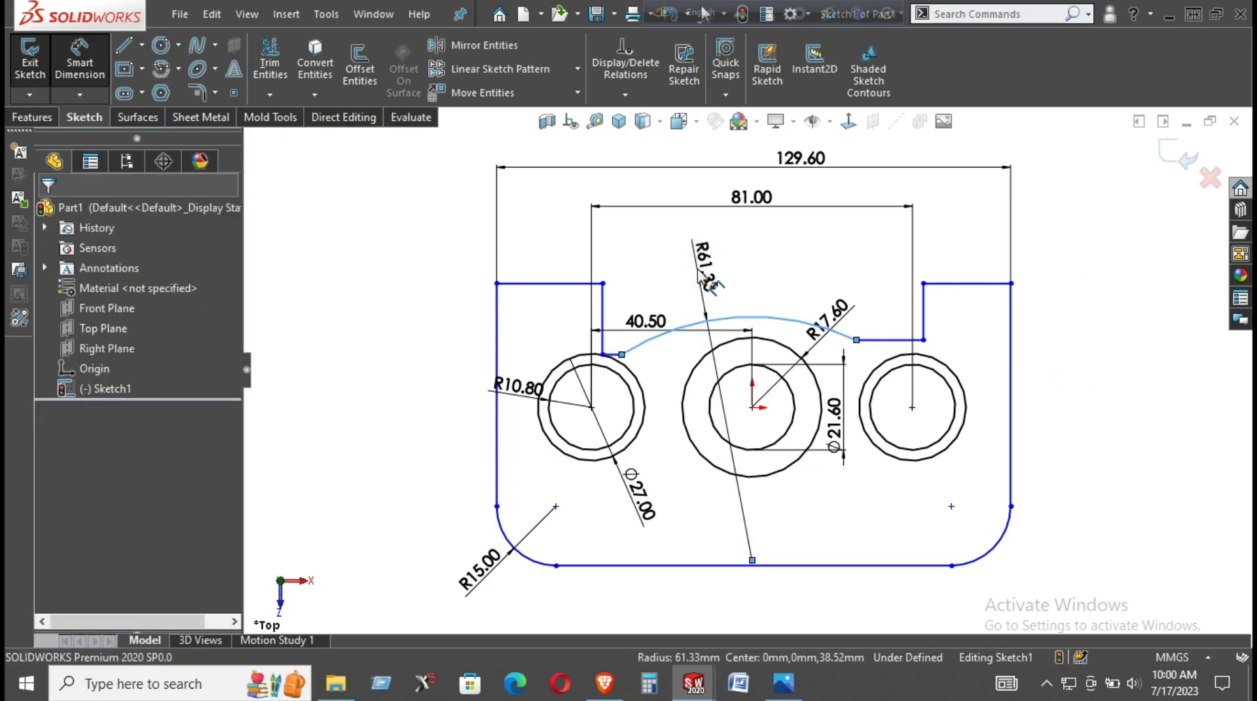
left_click(699, 275)
type("24.3")
key("Return")
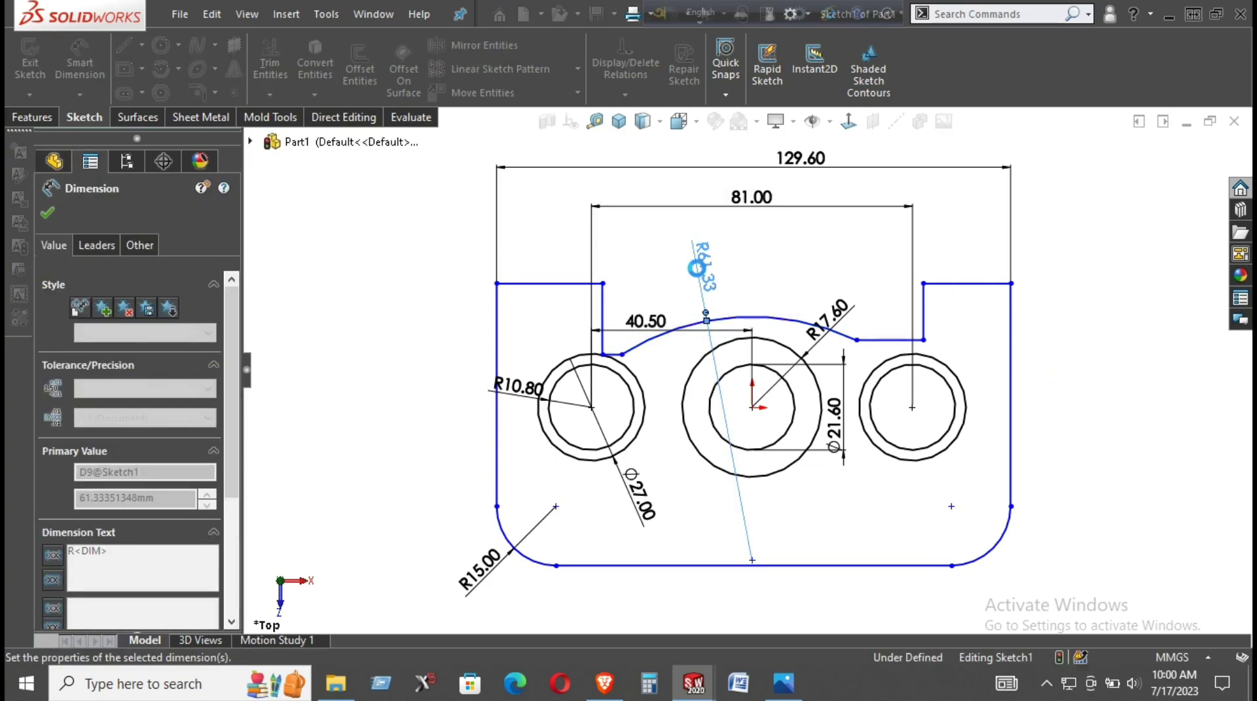
right_click(1071, 308)
left_click(1083, 358)
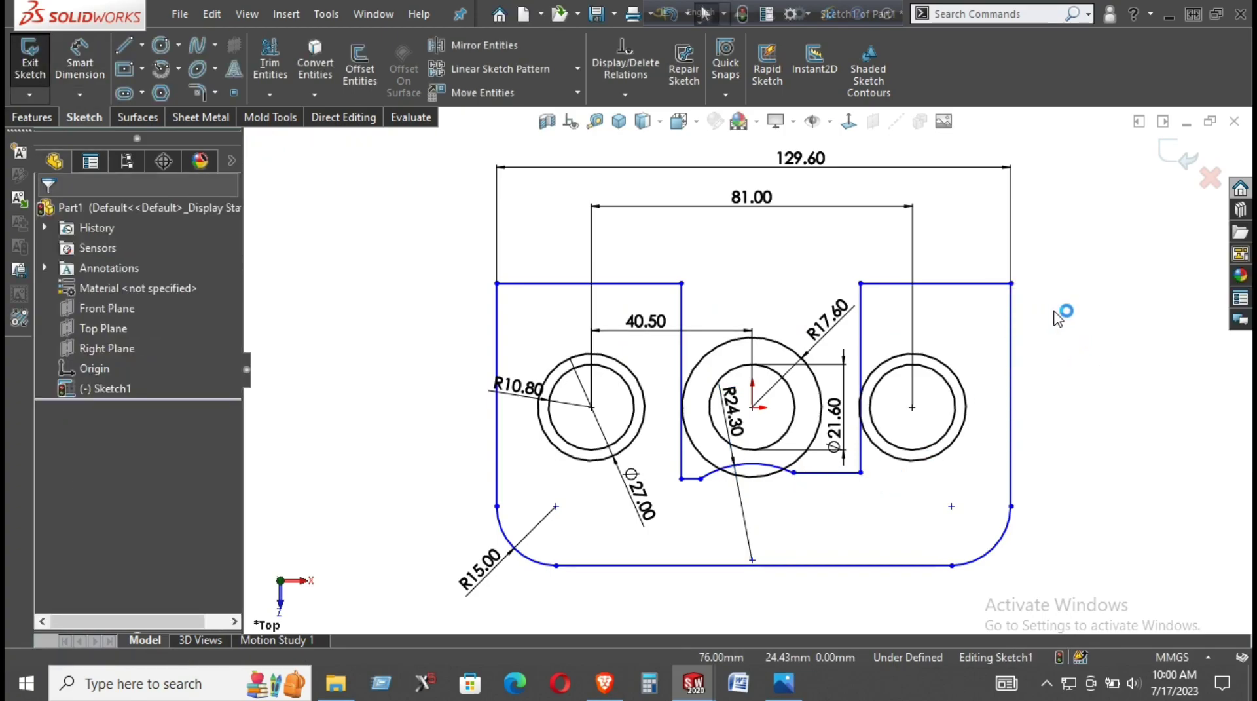
Step: Drag the notch arc endpoint to reshape the notch floor
left_click(796, 472)
mouse_move(795, 471)
left_mouse_down()
mouse_move(832, 486)
mouse_move(822, 481)
left_mouse_up()
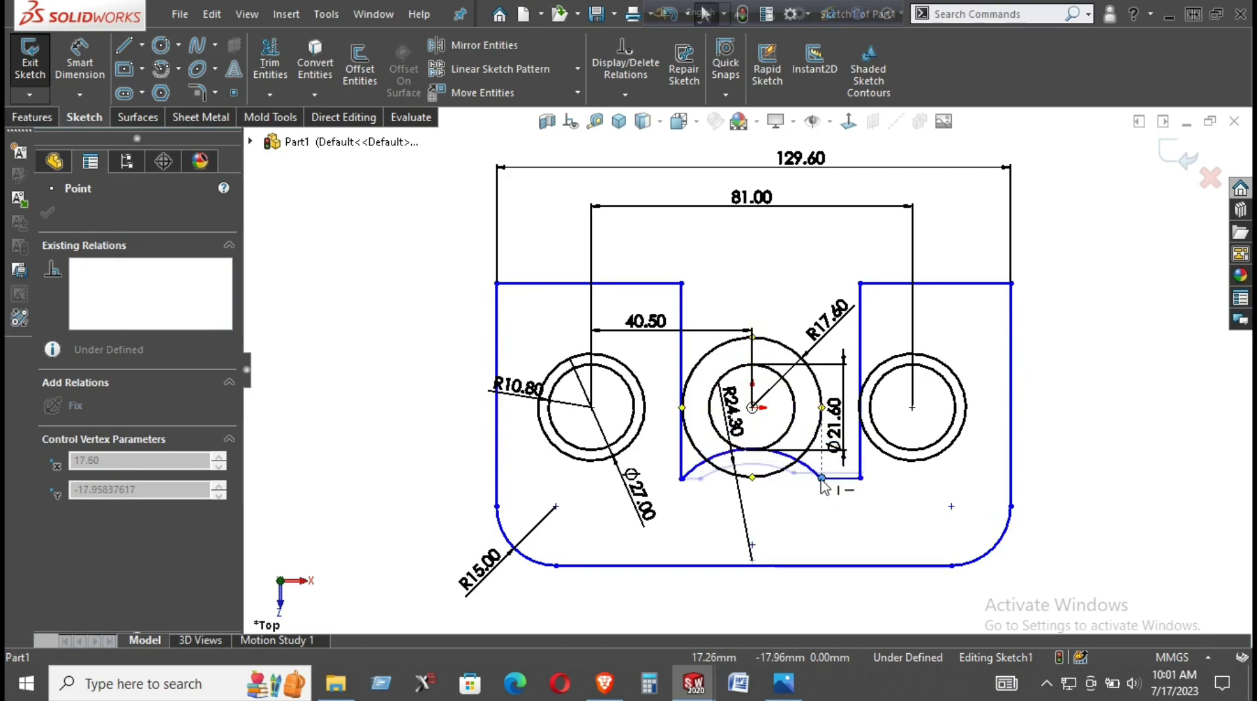
left_click_drag(822, 482, 811, 490)
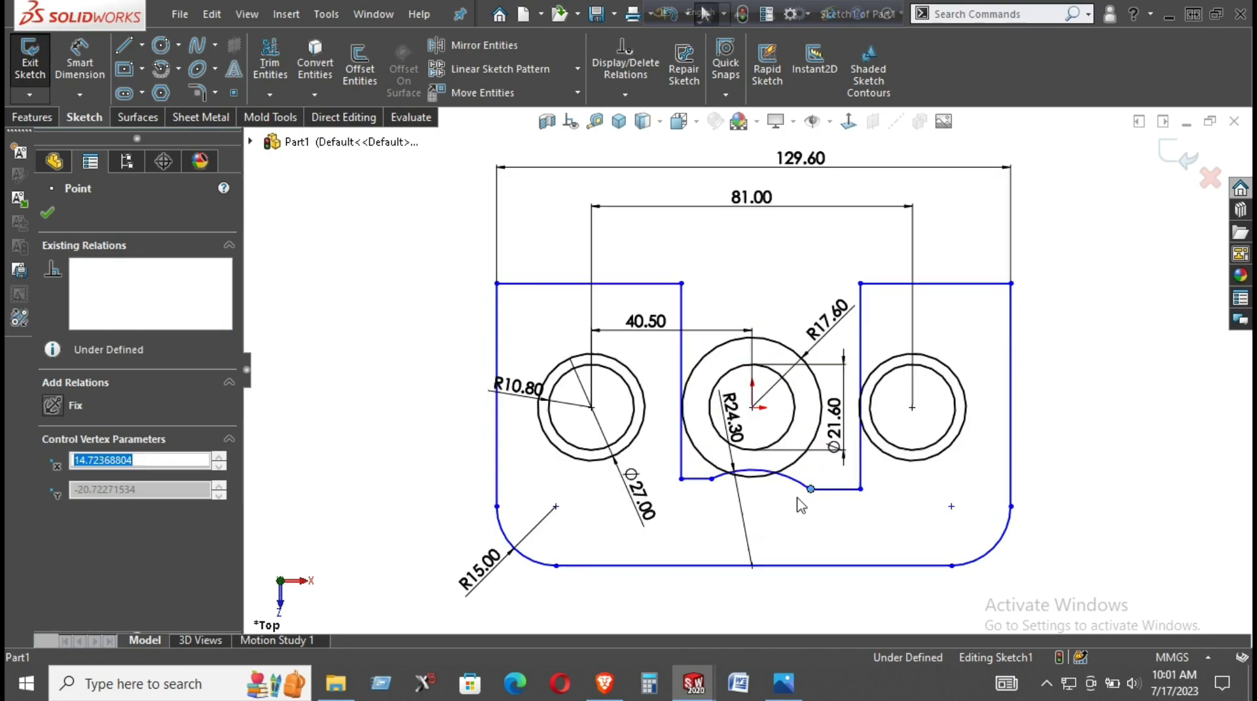
left_click(698, 479)
left_click(835, 488, "ctrl")
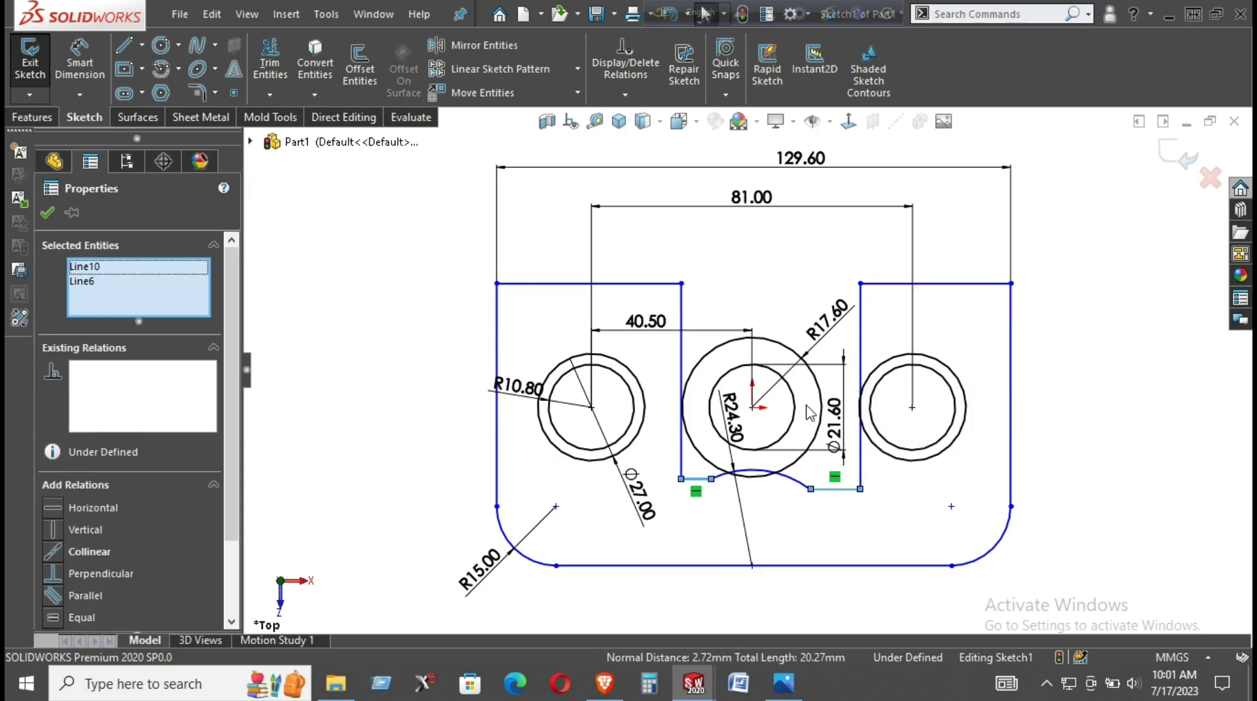
left_click(770, 547)
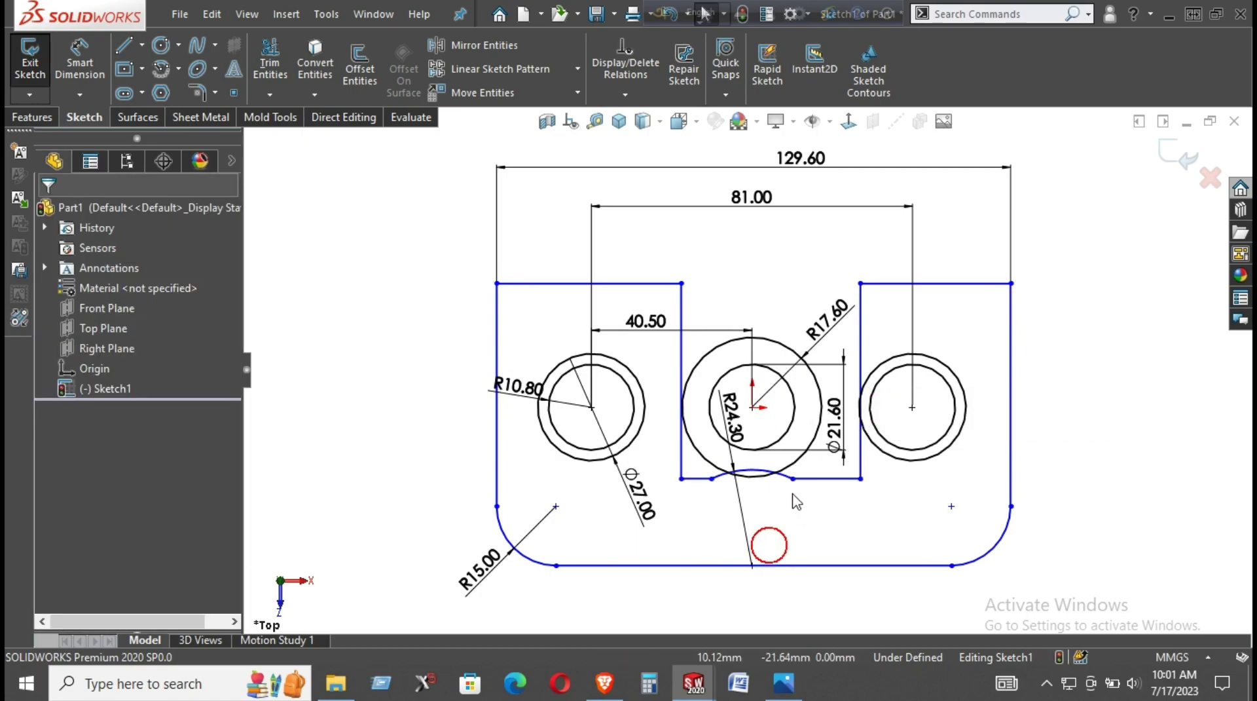
Step: Make the two short ledge lines equal and move the notch floor up toward the top edge
left_click(701, 479)
left_click(828, 479, "ctrl")
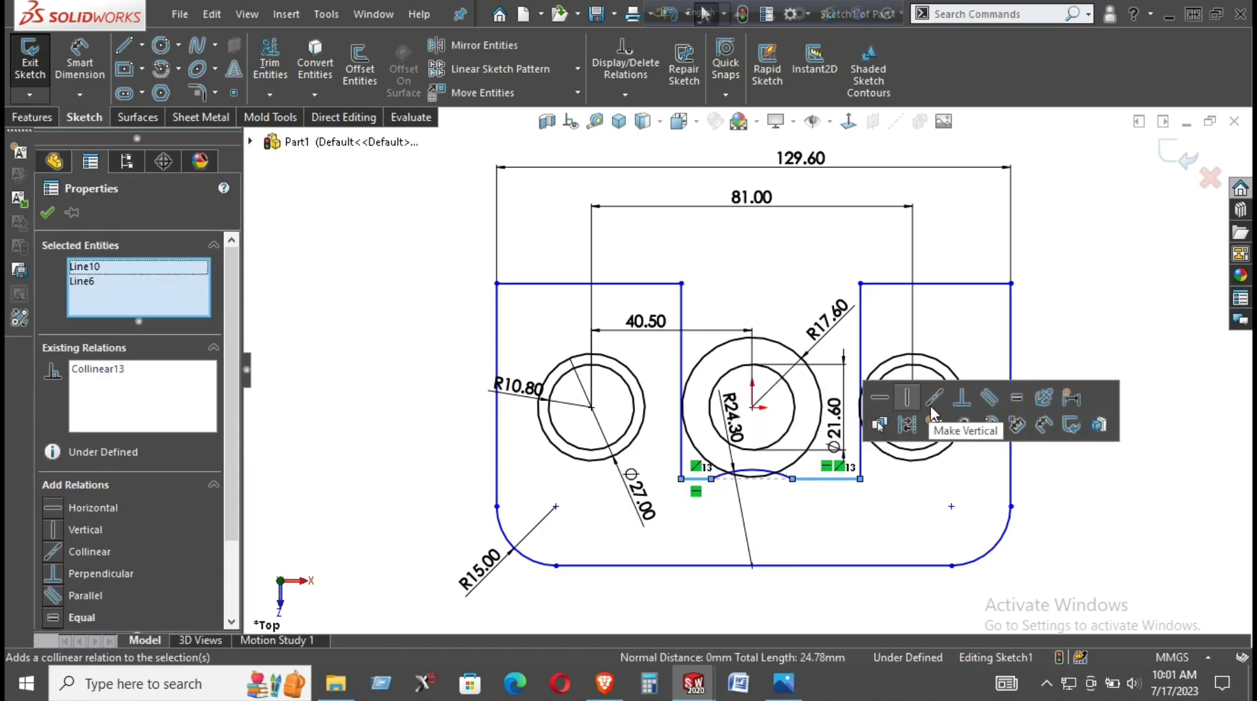
left_click(1013, 397)
left_click(919, 504)
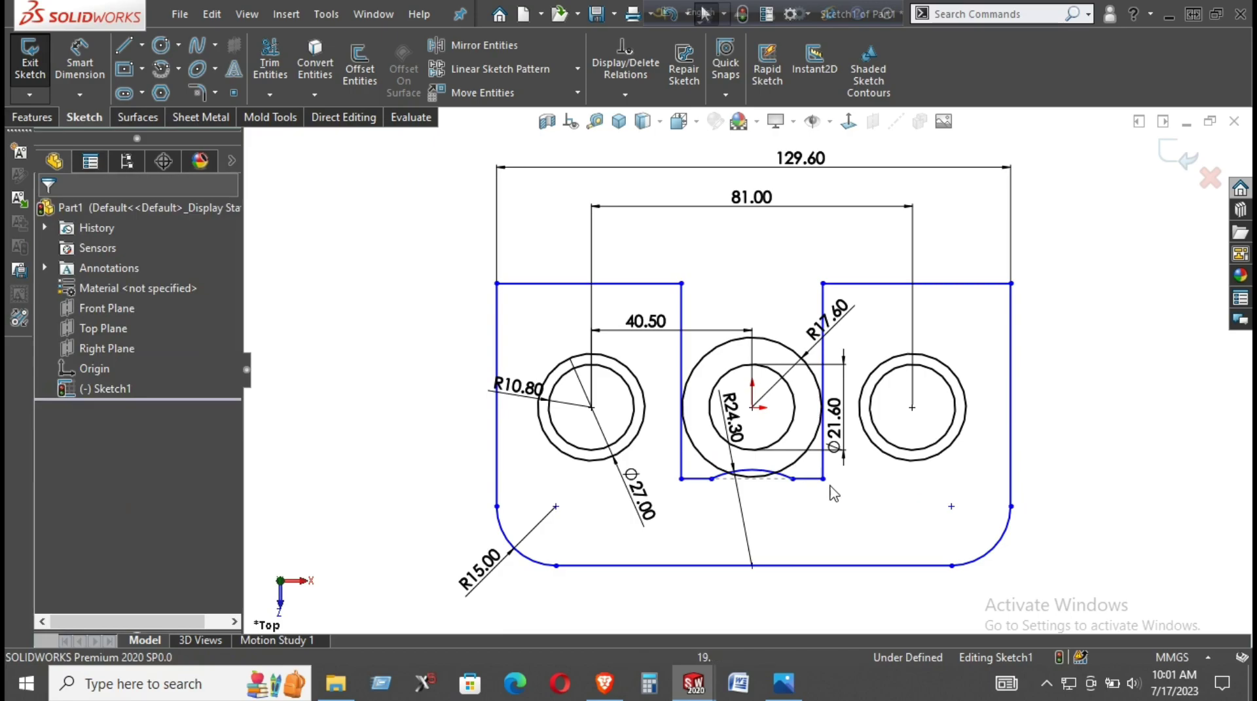
mouse_move(793, 479)
left_mouse_down()
mouse_move(799, 511)
mouse_move(802, 330)
left_mouse_up()
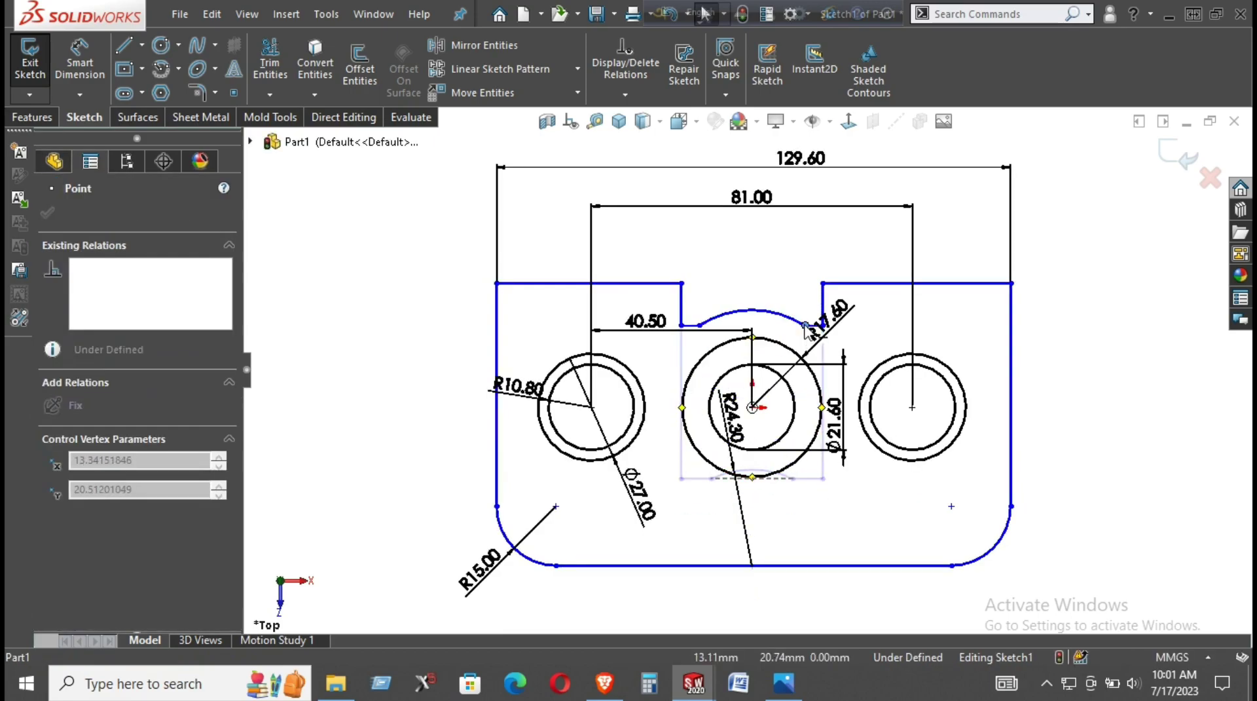
left_click(919, 490)
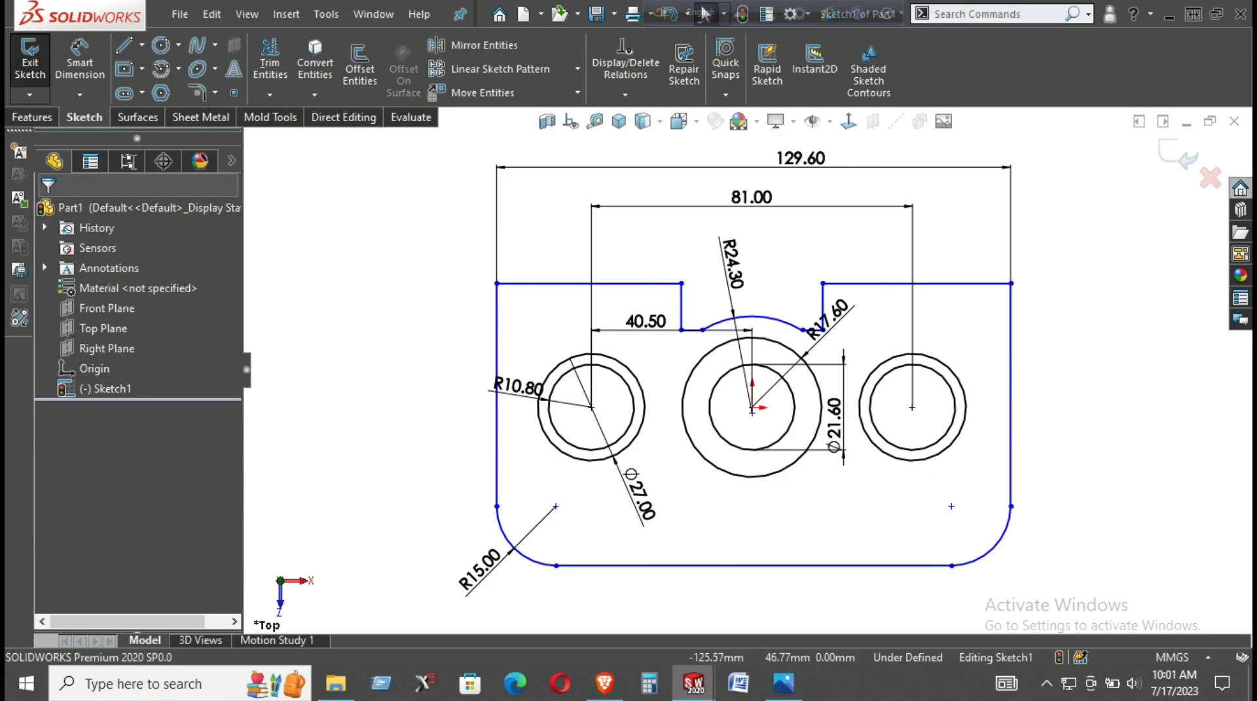
Step: Fillet the top-left and top-right corners of the plate at R15 mm
left_click(209, 91)
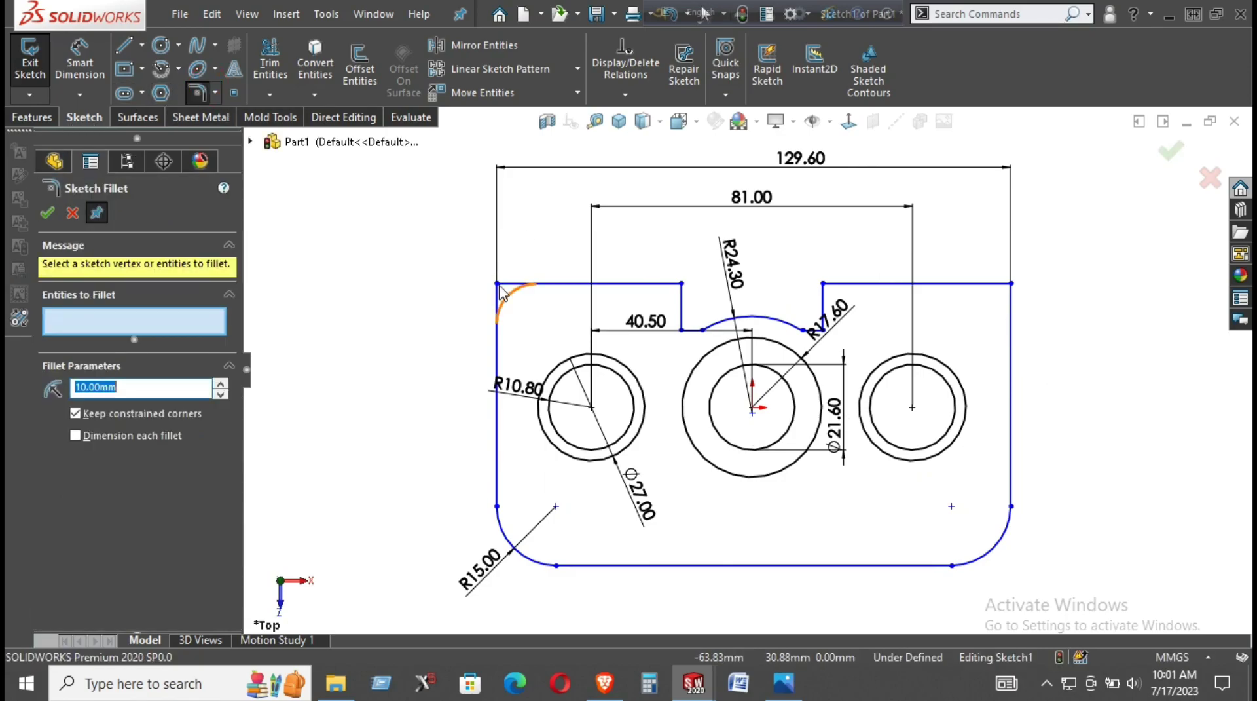
left_click(498, 285)
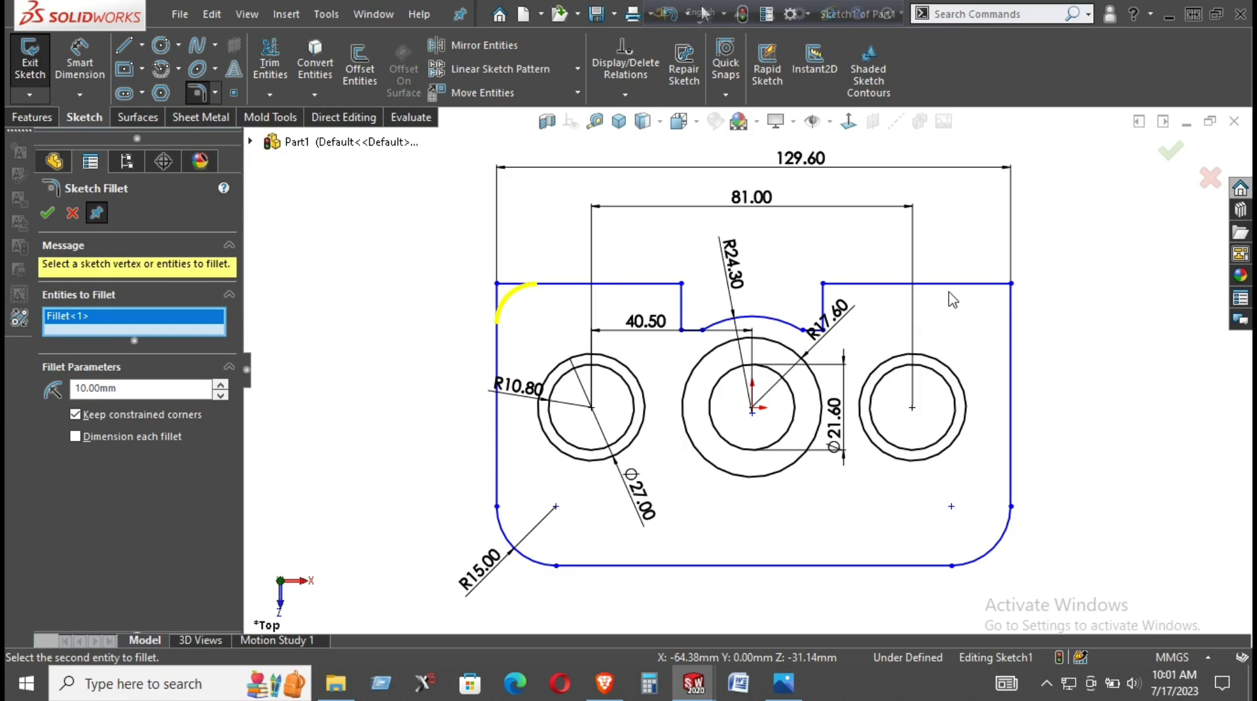
left_click(1012, 284)
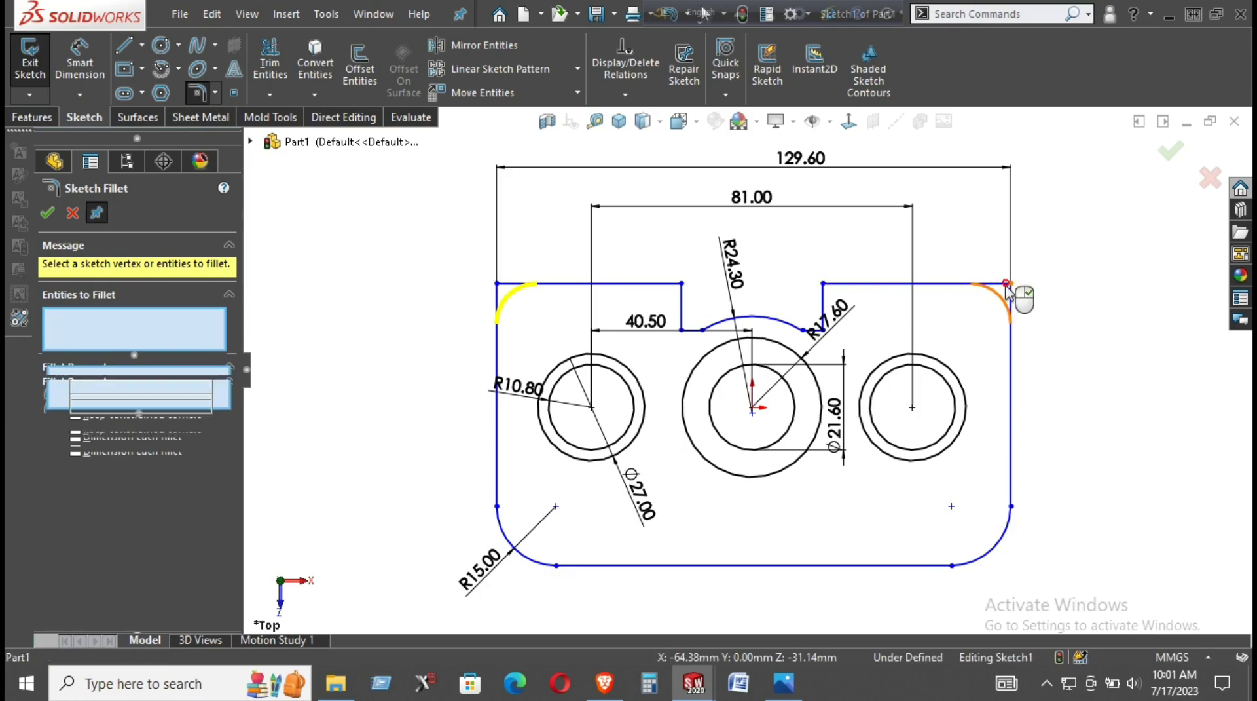
double_click(124, 404)
type("5")
key("Return")
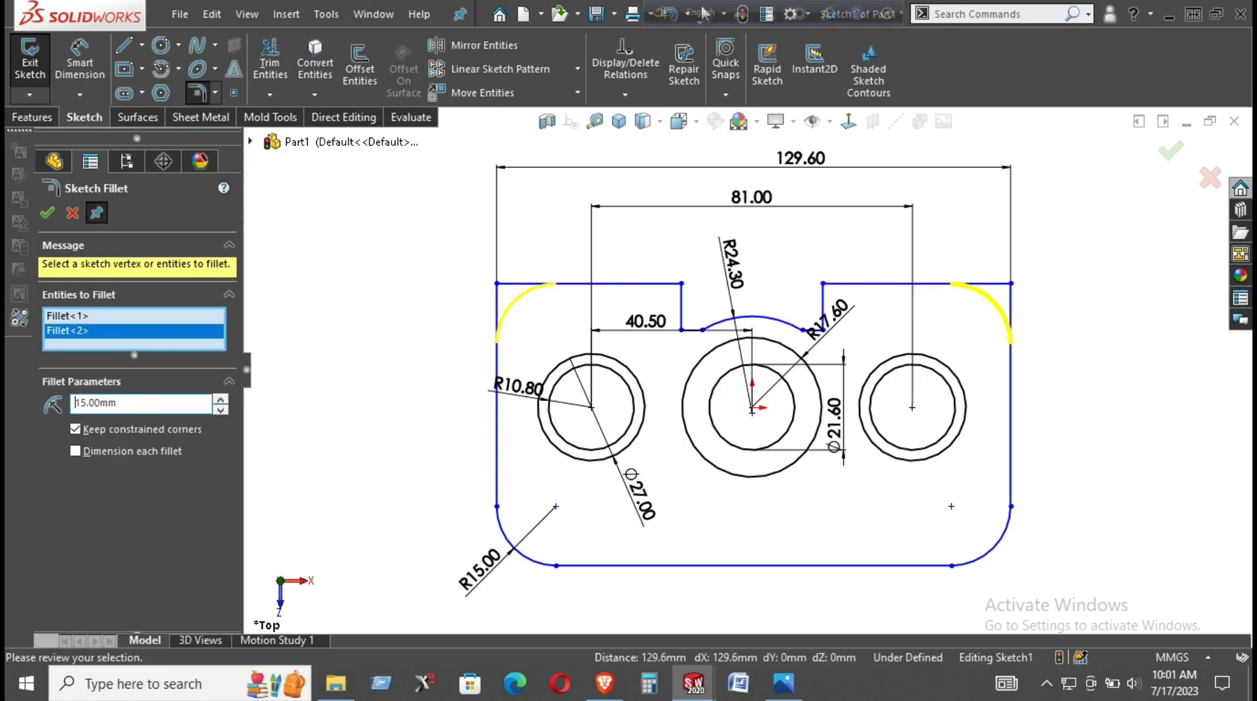
left_click(47, 212)
right_click_drag(328, 421, 323, 278)
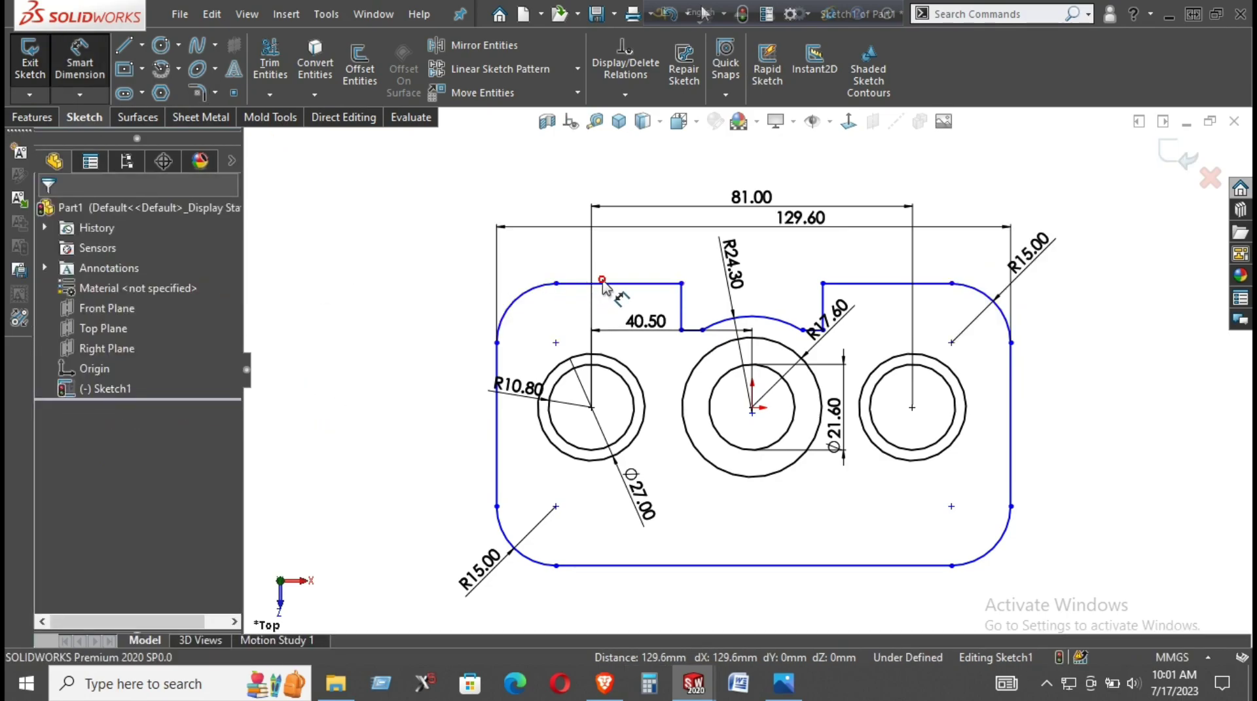
Step: Dimension the plate's overall height between top and bottom edges as 91.80
left_click(577, 283)
left_click(618, 565)
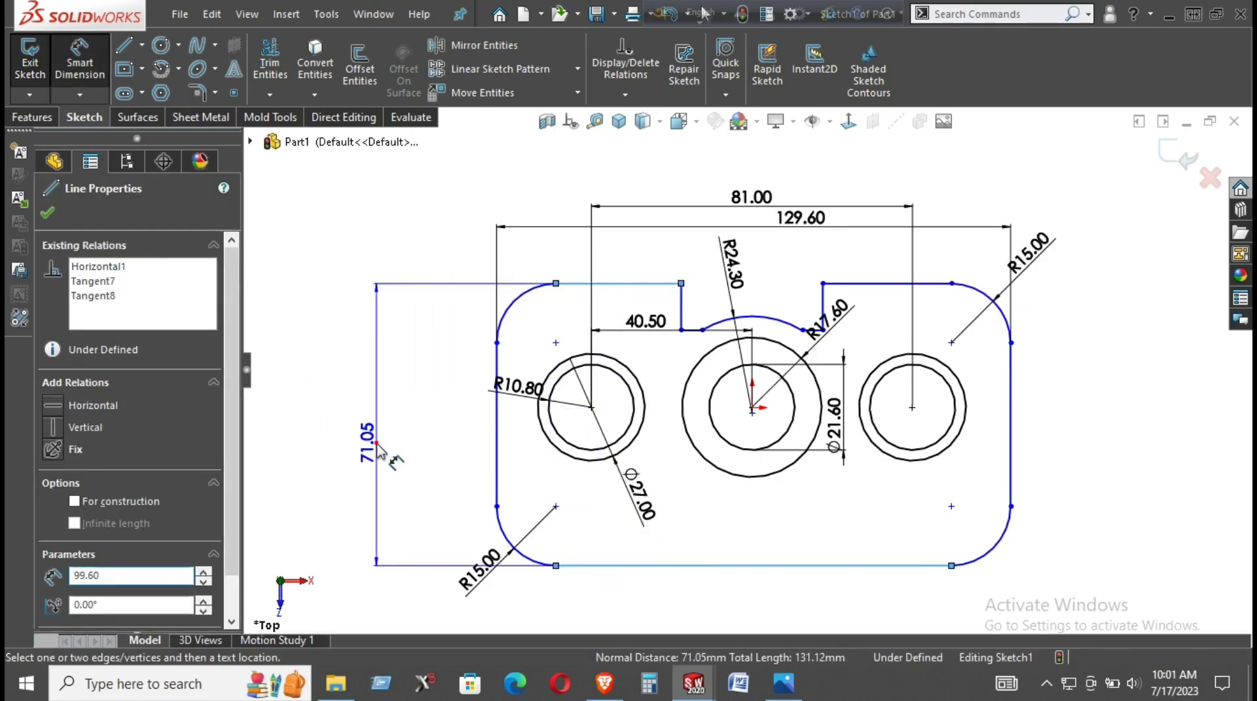
left_click(367, 432)
type("91")
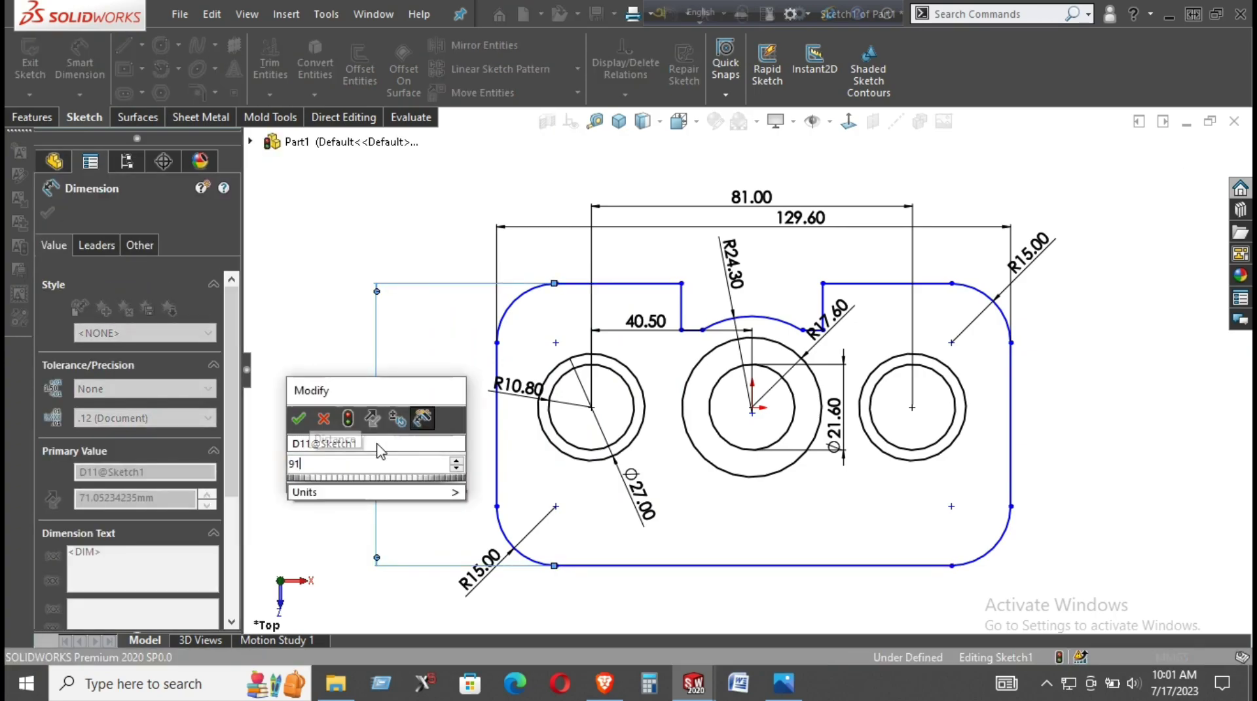
type(".8")
key("Return")
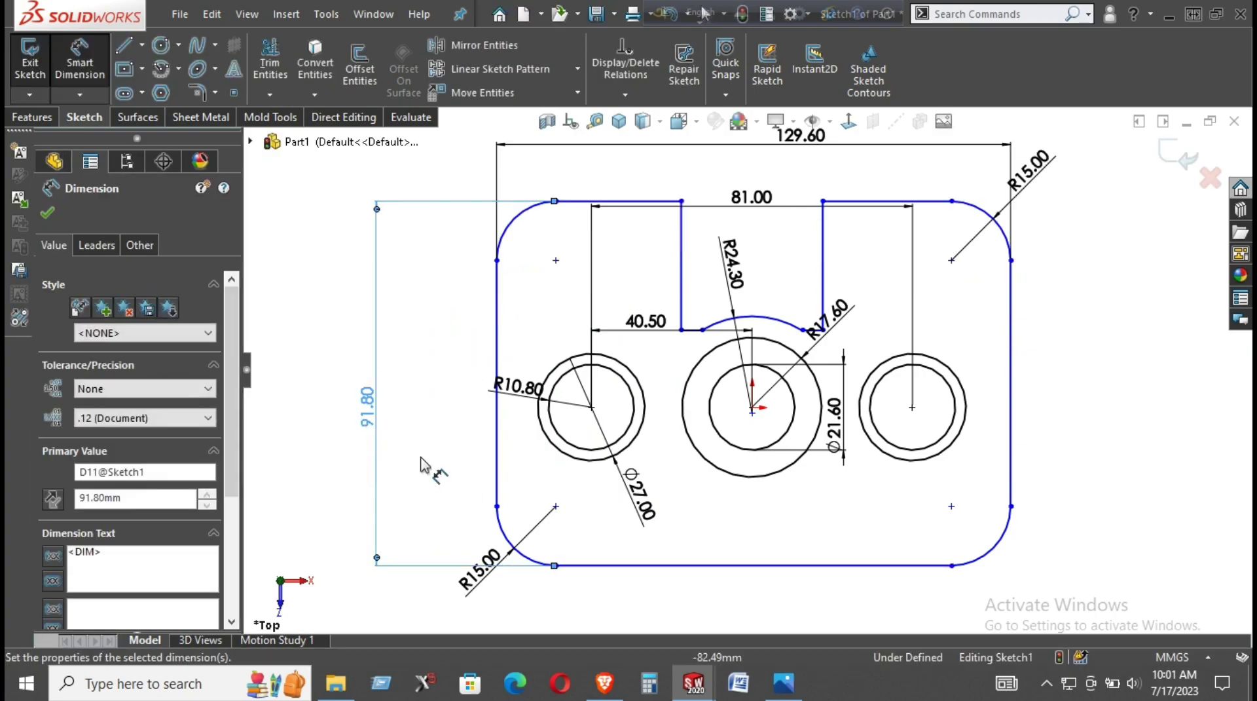
left_click(1032, 415)
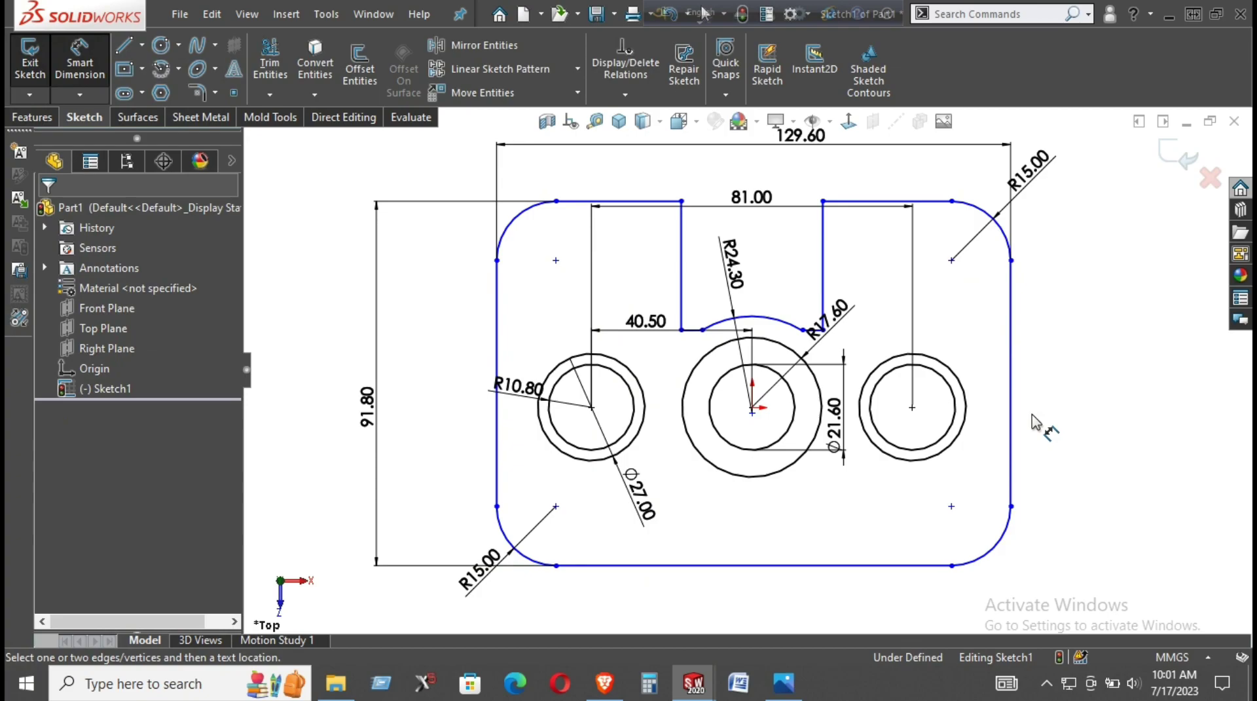
right_click(1068, 348)
left_click(1072, 406)
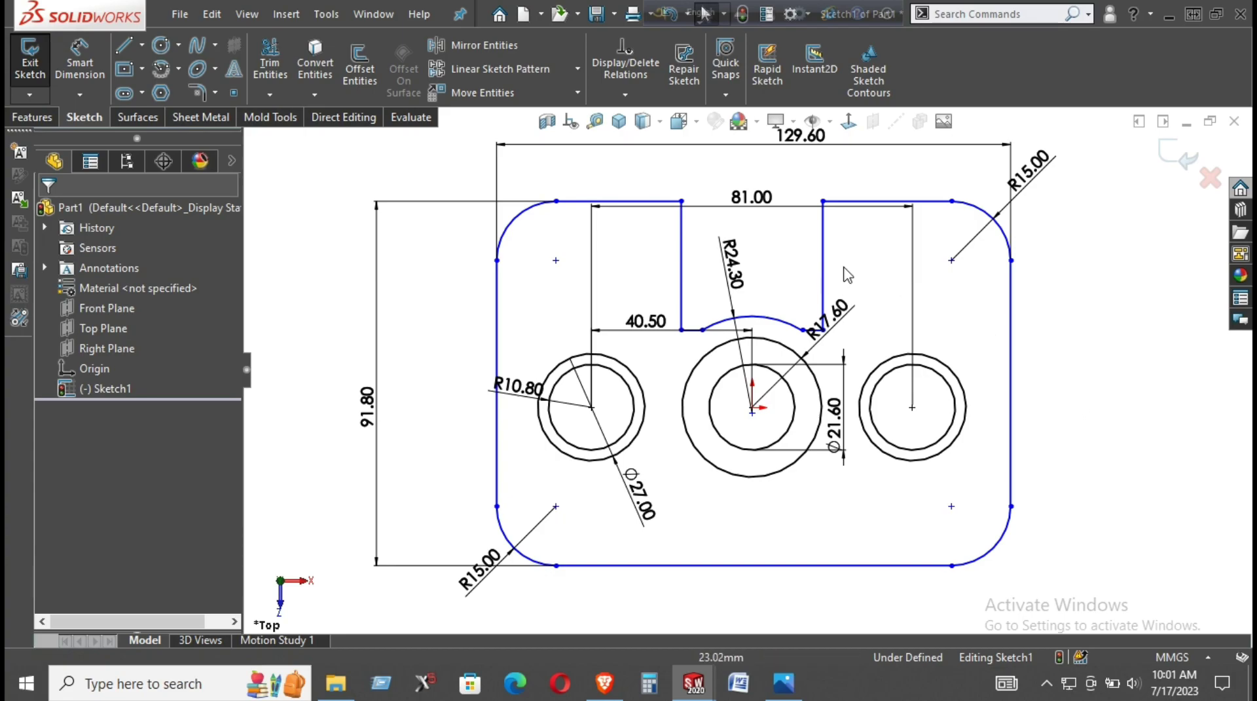
Step: Dimension the notch's right vertical wall to 18 mm long
right_click_drag(888, 296, 887, 228)
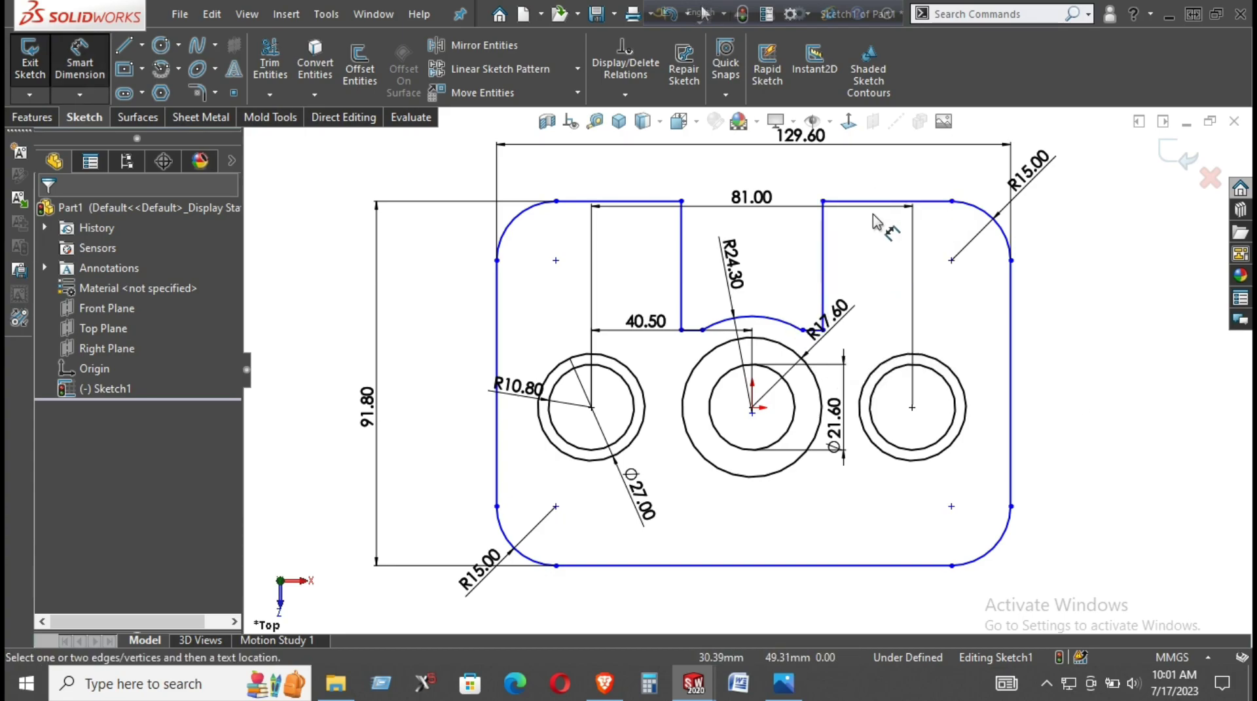
left_click(824, 264)
left_click(878, 274)
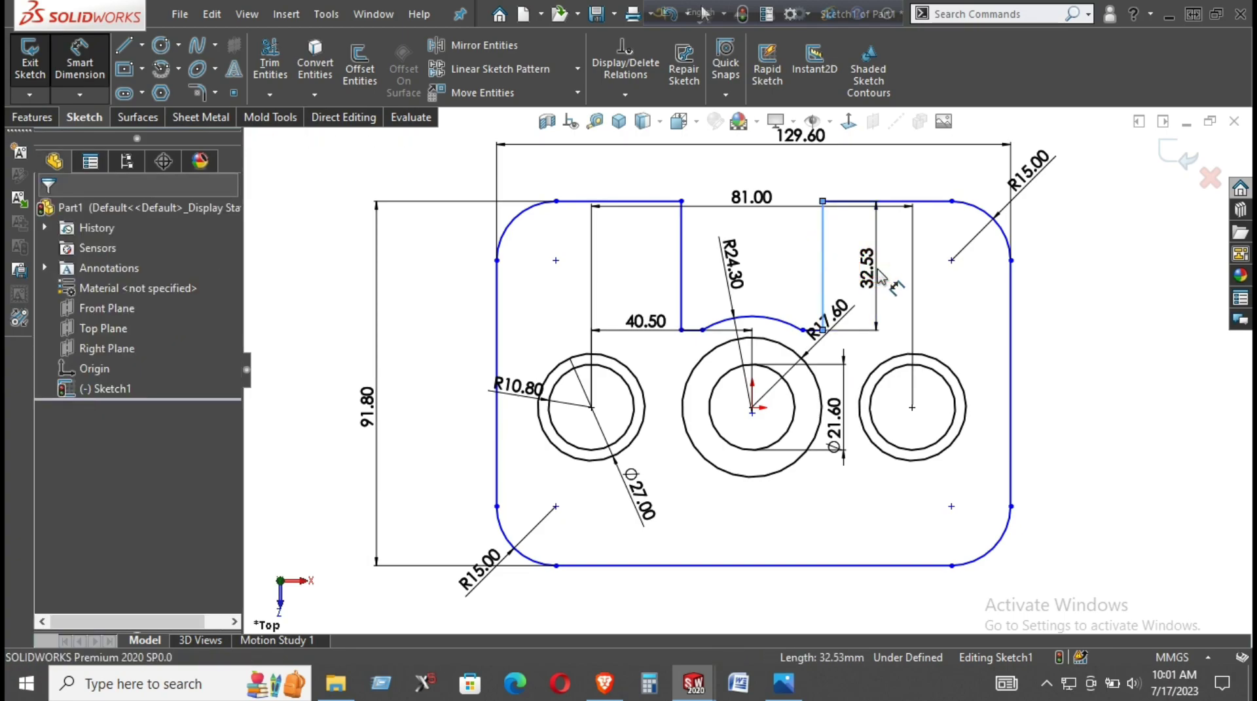
type("18")
key("Return")
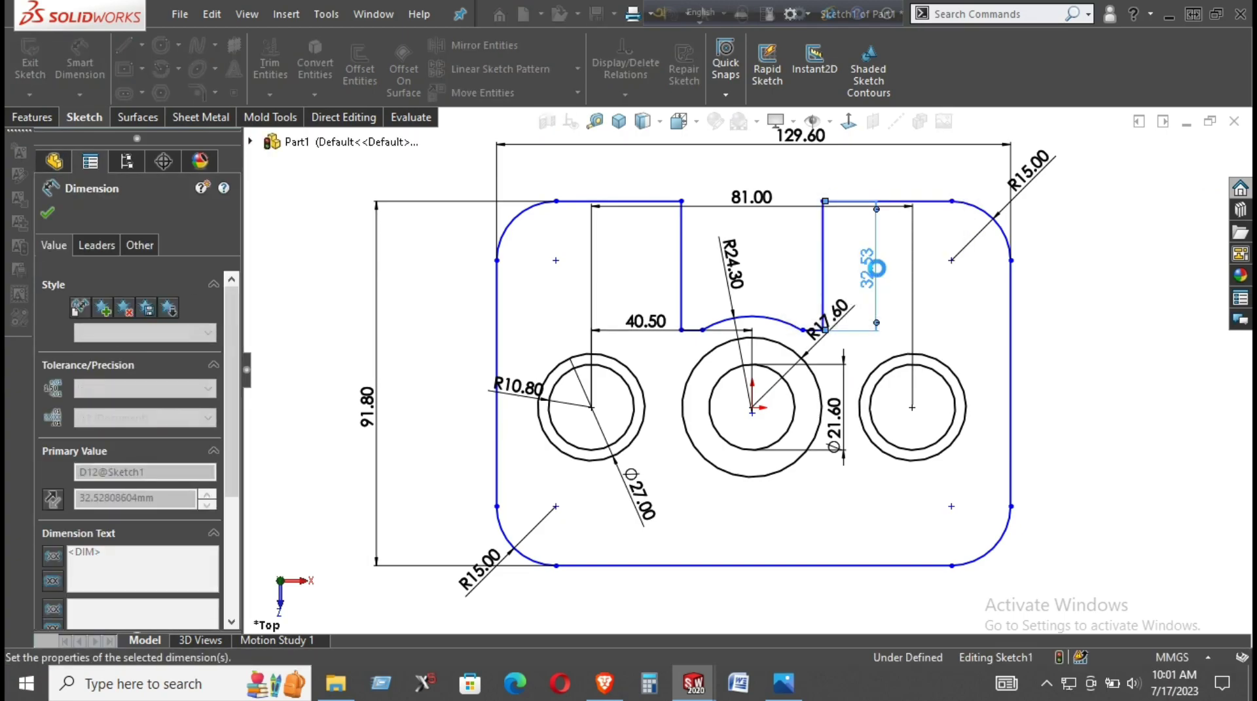
left_click(1071, 317)
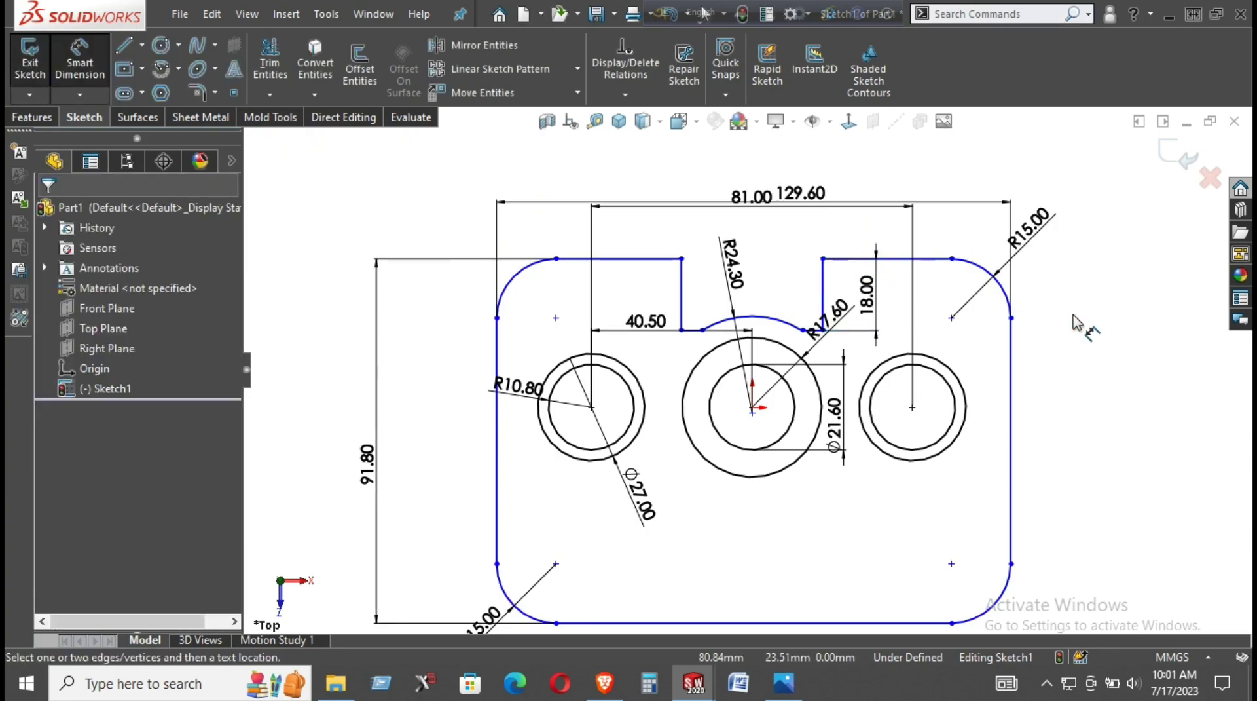
right_click(1073, 321)
left_click(1090, 374)
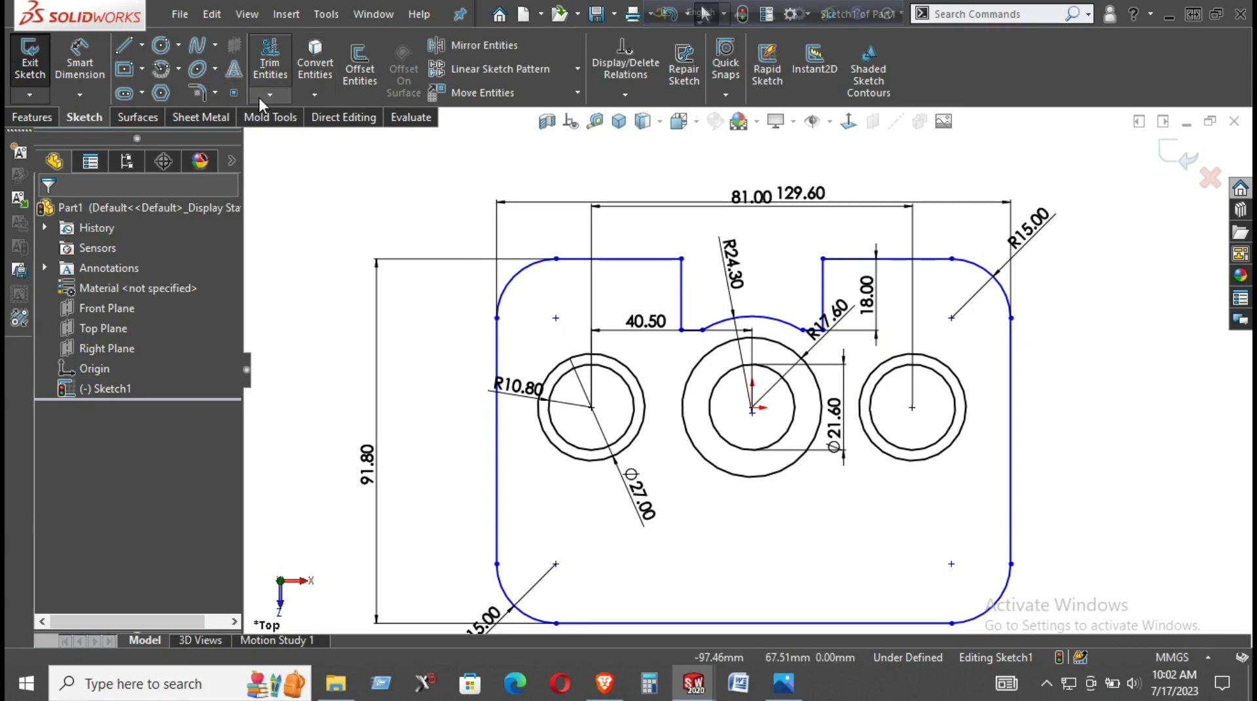
Step: Place a point on the bottom edge and align it vertically with the origin
left_click(233, 92)
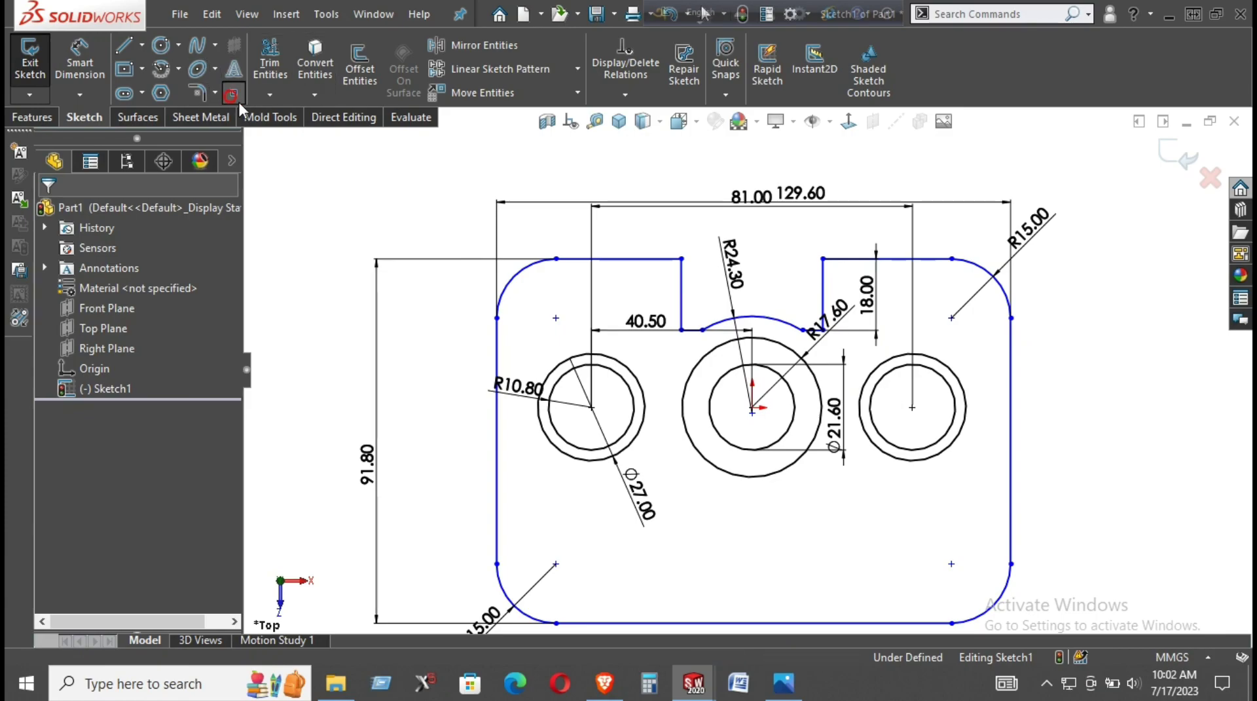
left_click(753, 622)
right_click(807, 569)
left_click(850, 524)
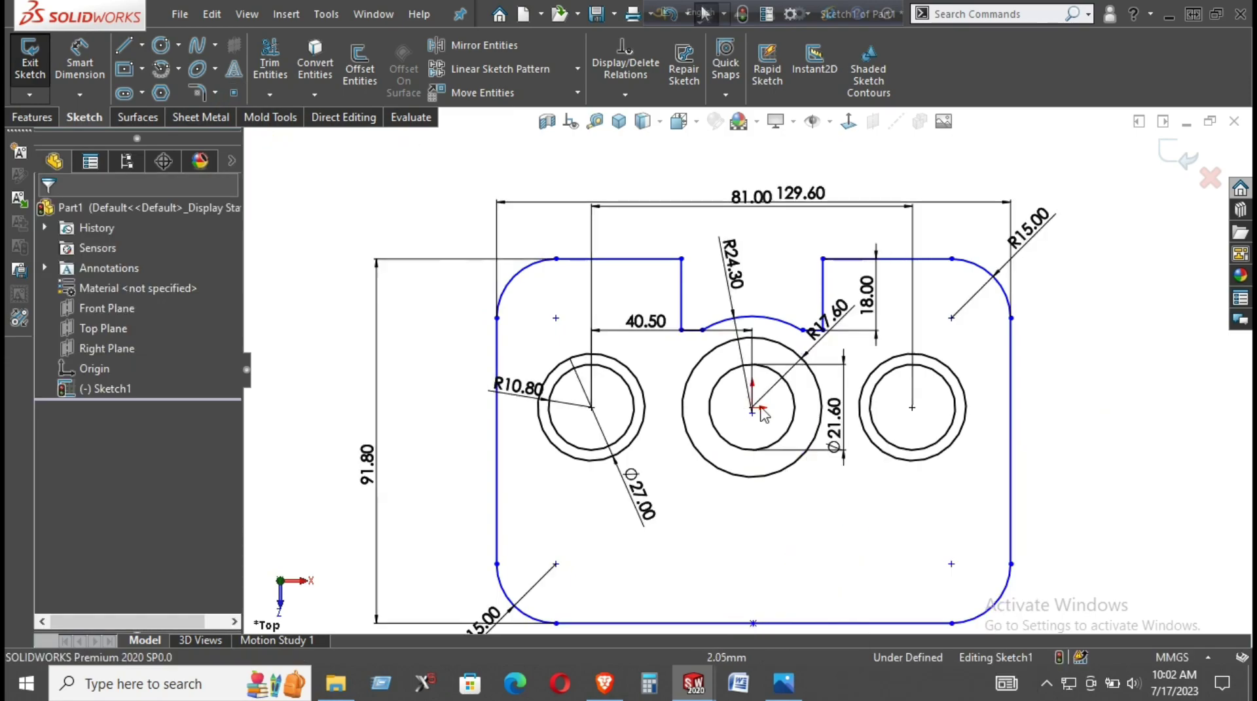
left_click(760, 408)
left_click(753, 622, "ctrl")
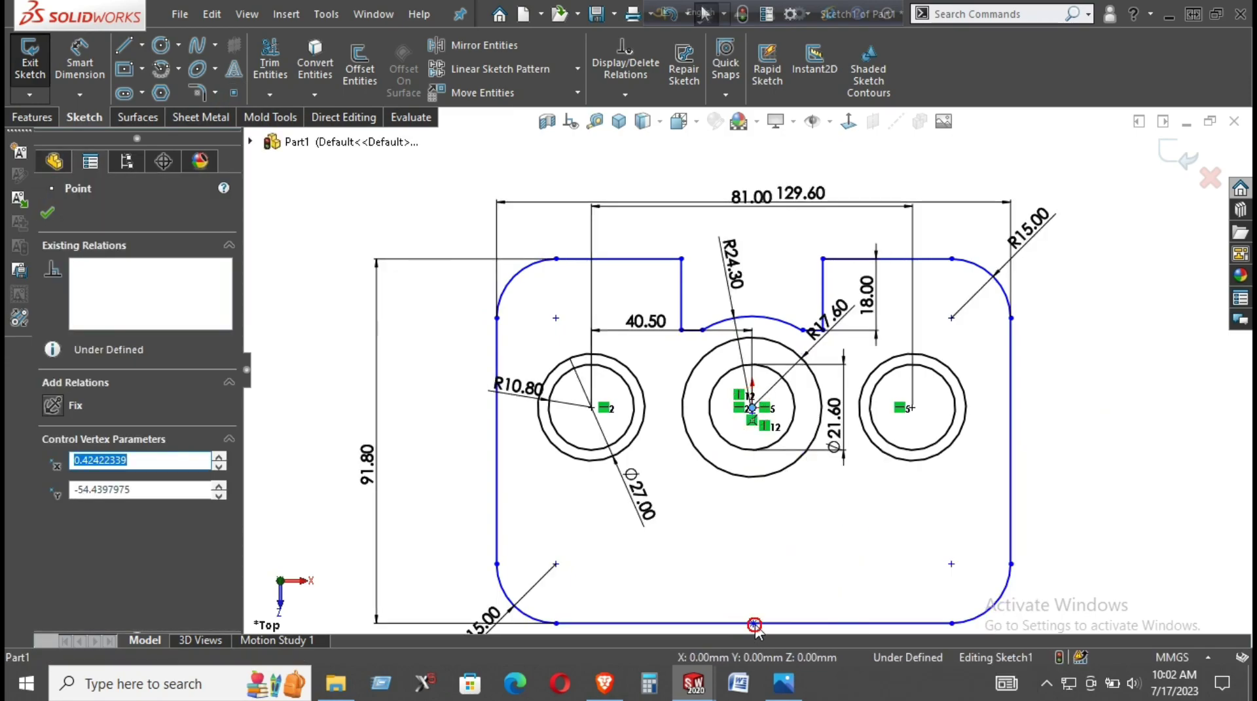
left_click(833, 542)
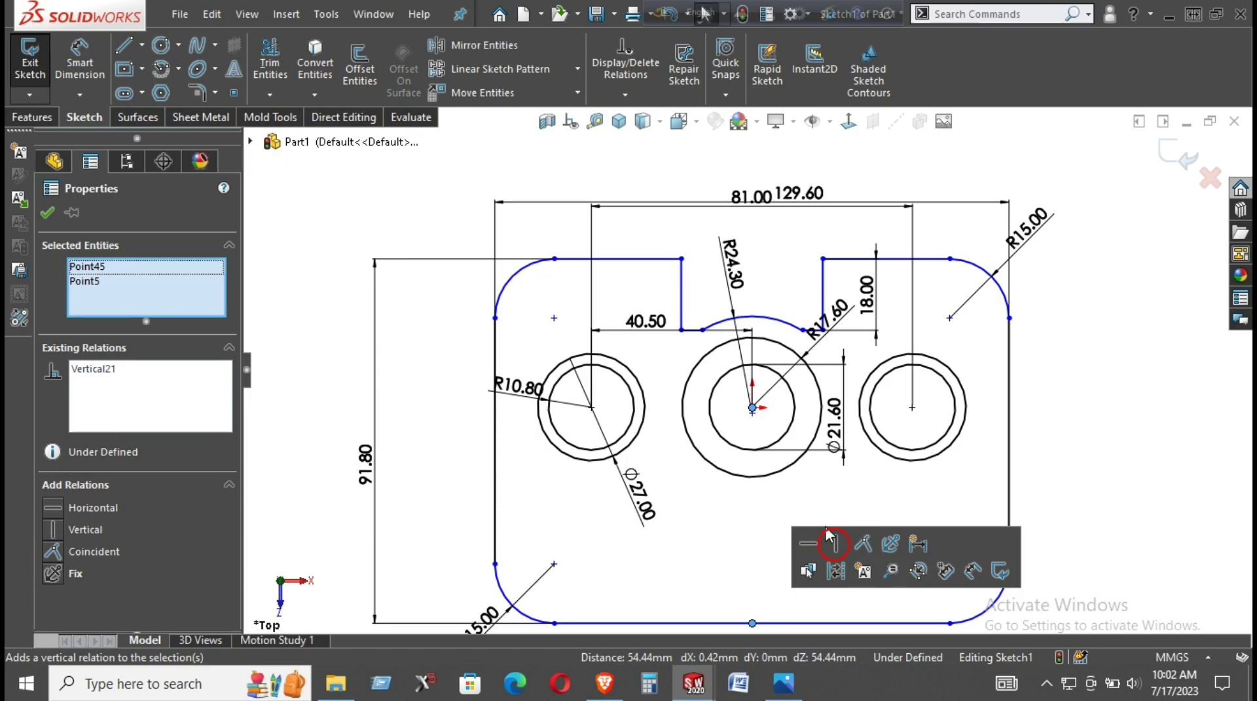
left_click(742, 479)
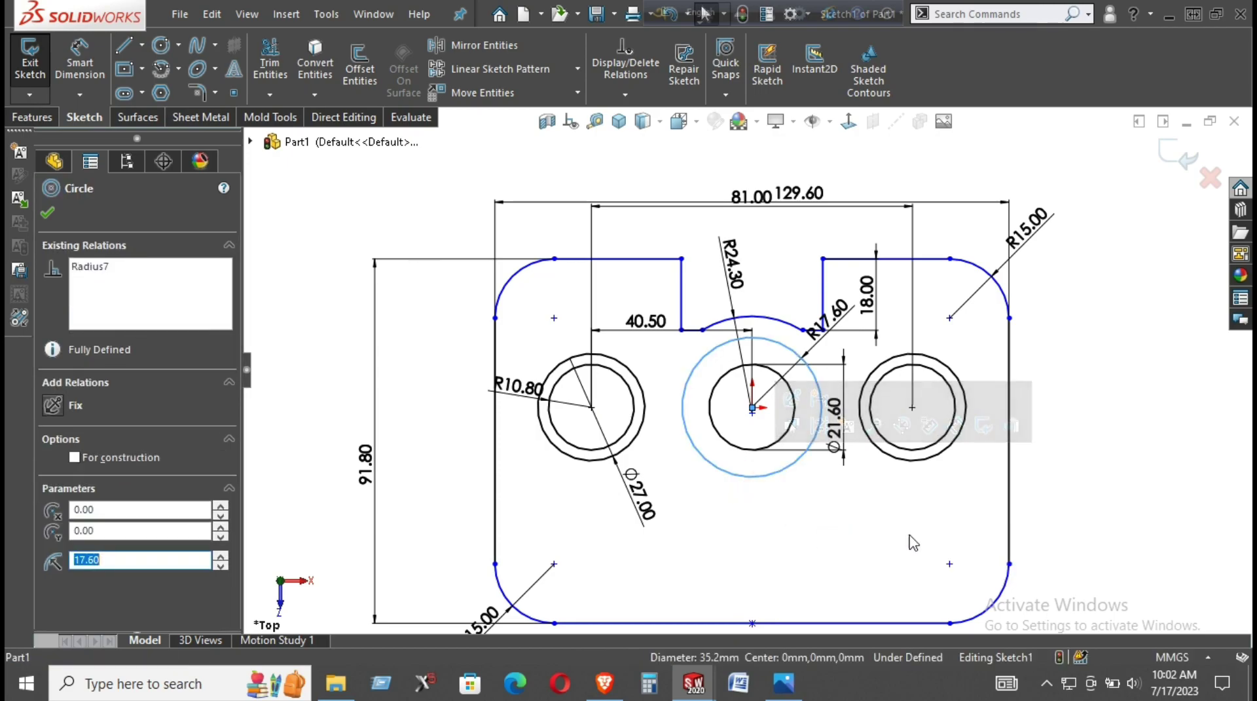
Step: Move the 129.60 width dimension above the 81.00 dimension
key("f")
left_click_drag(772, 239, 789, 196)
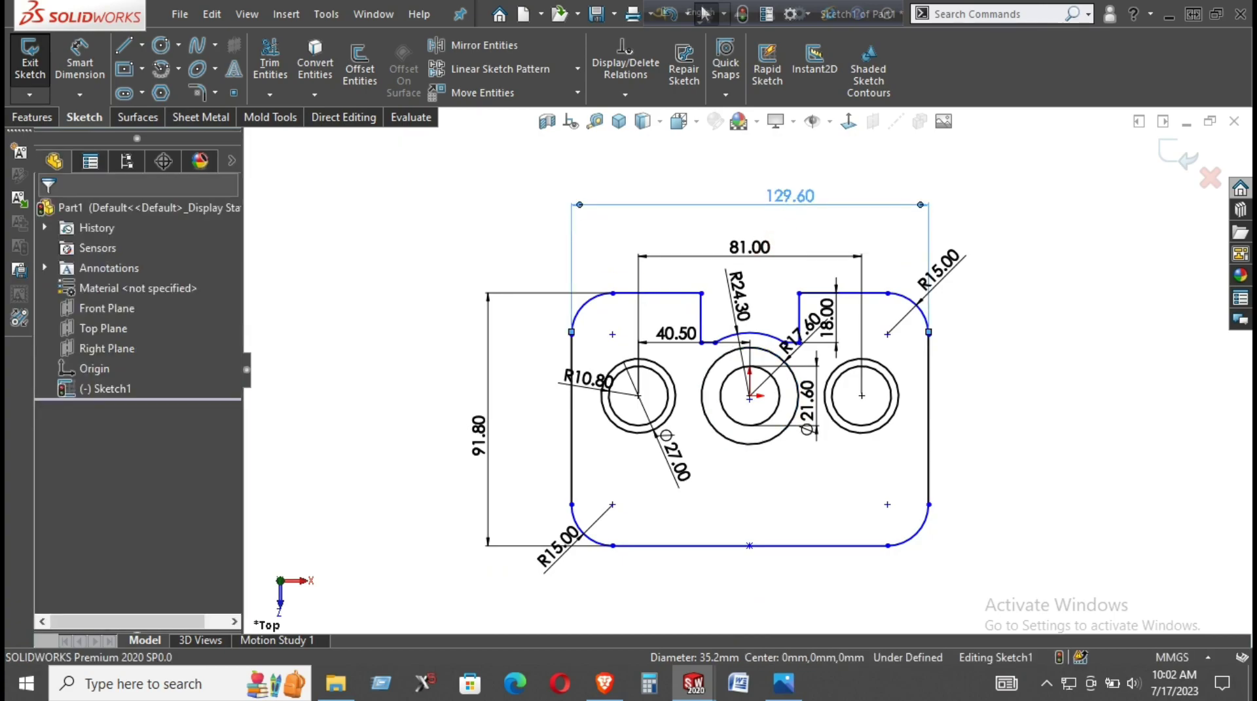
left_click(327, 228)
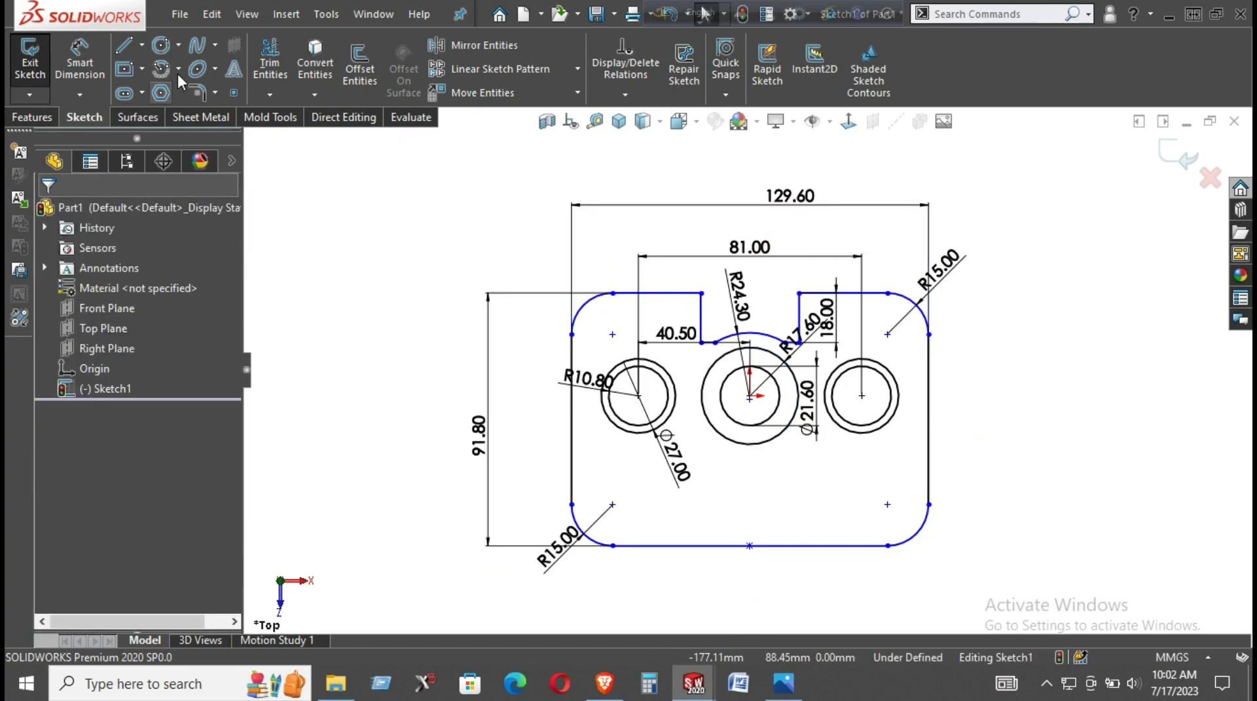
left_click(235, 94)
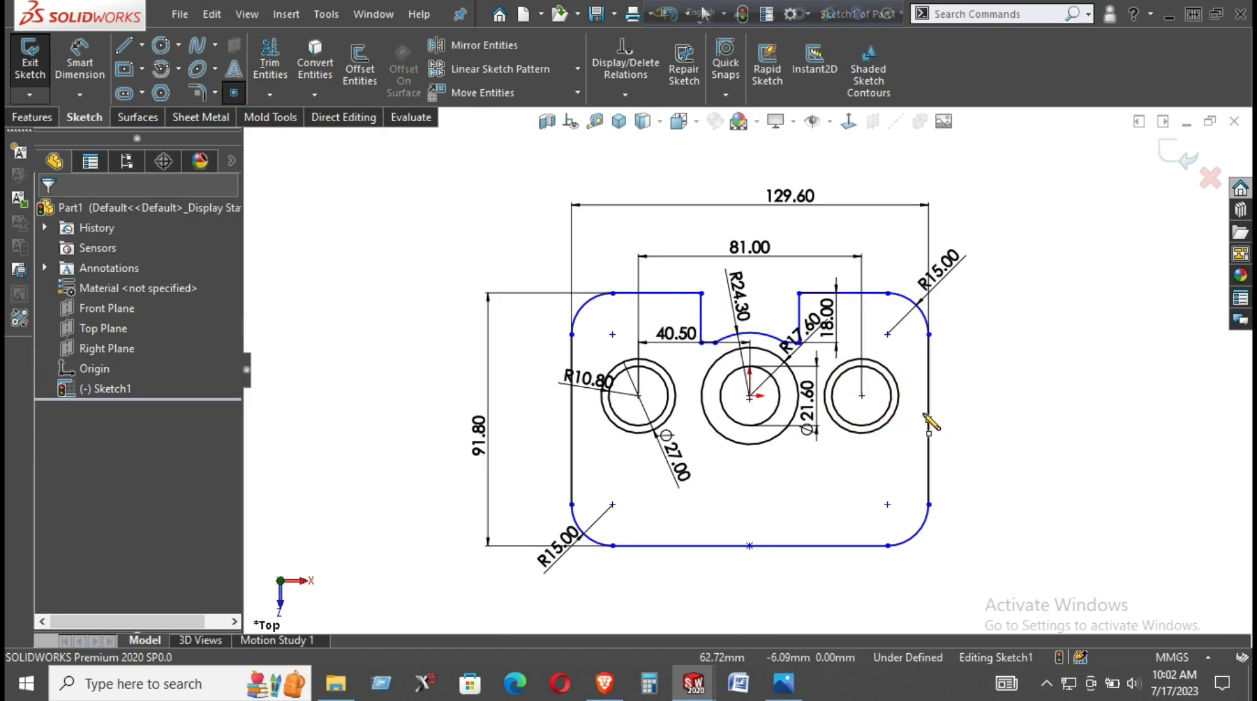
key("Escape")
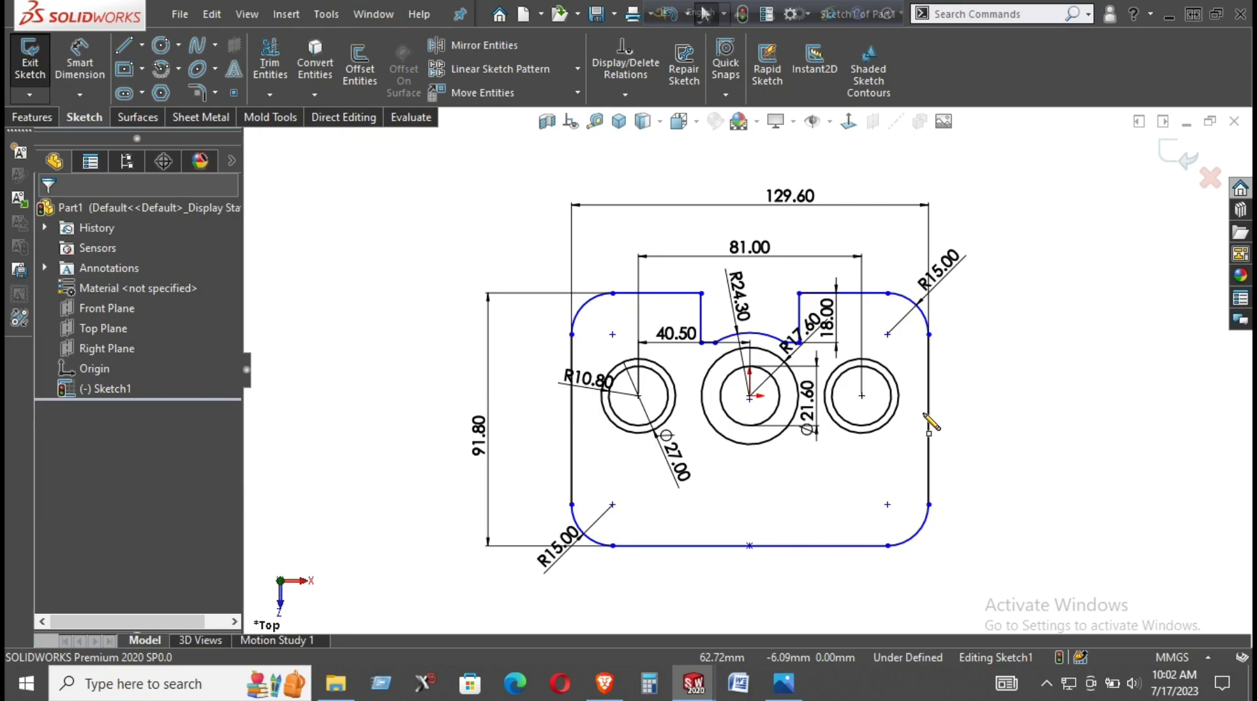
scroll(847, 364, "down", 2)
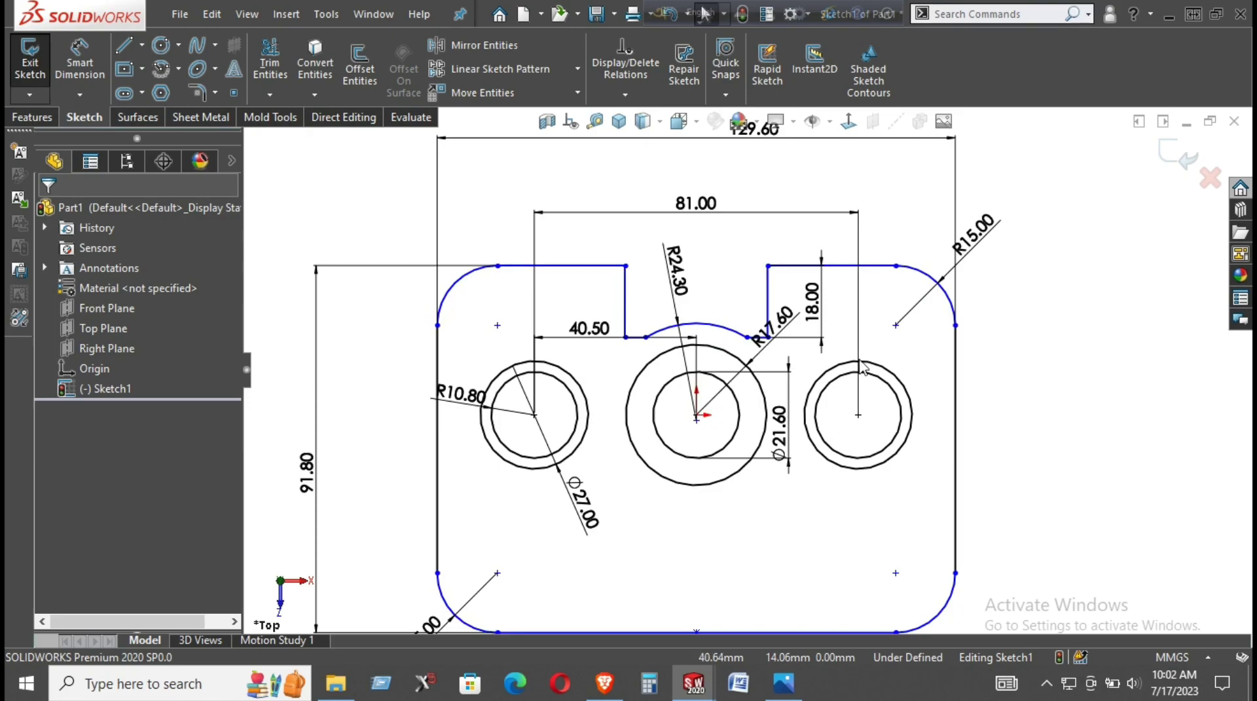
Step: Widen the top notch by dragging its corner outward
mouse_move(956, 572)
left_mouse_down()
mouse_move(958, 491)
mouse_move(956, 522)
left_mouse_up()
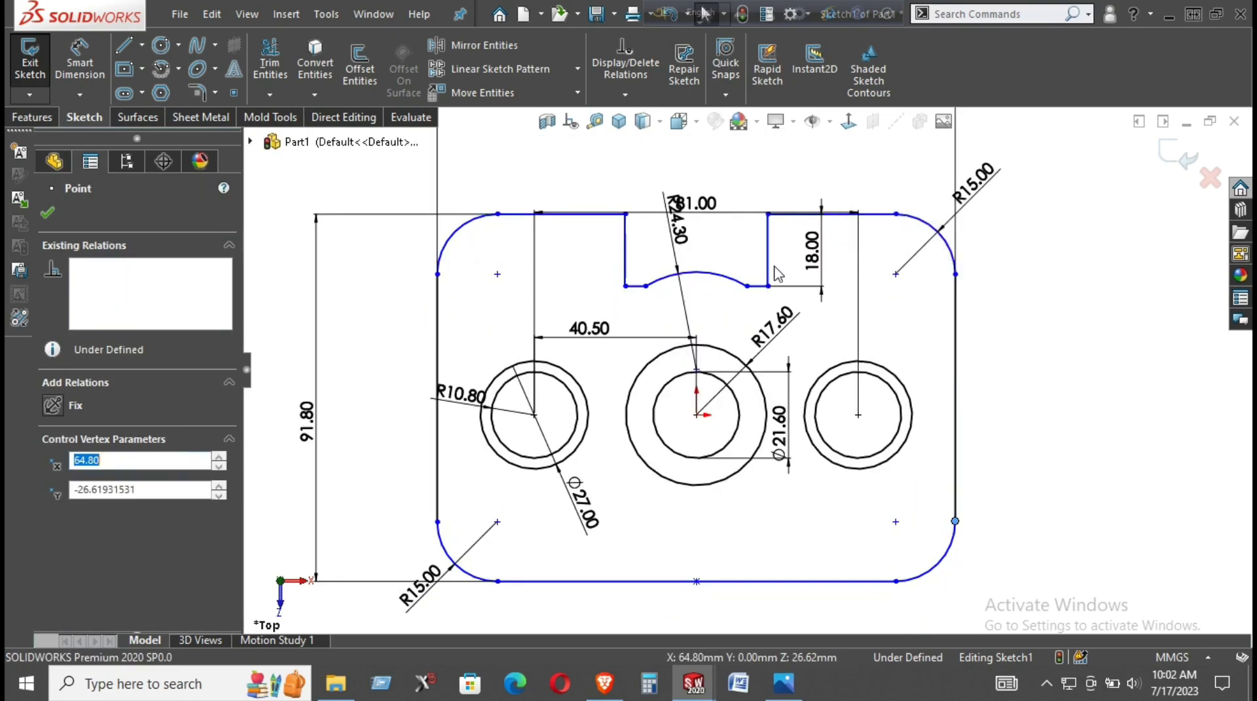
left_click_drag(771, 286, 782, 294)
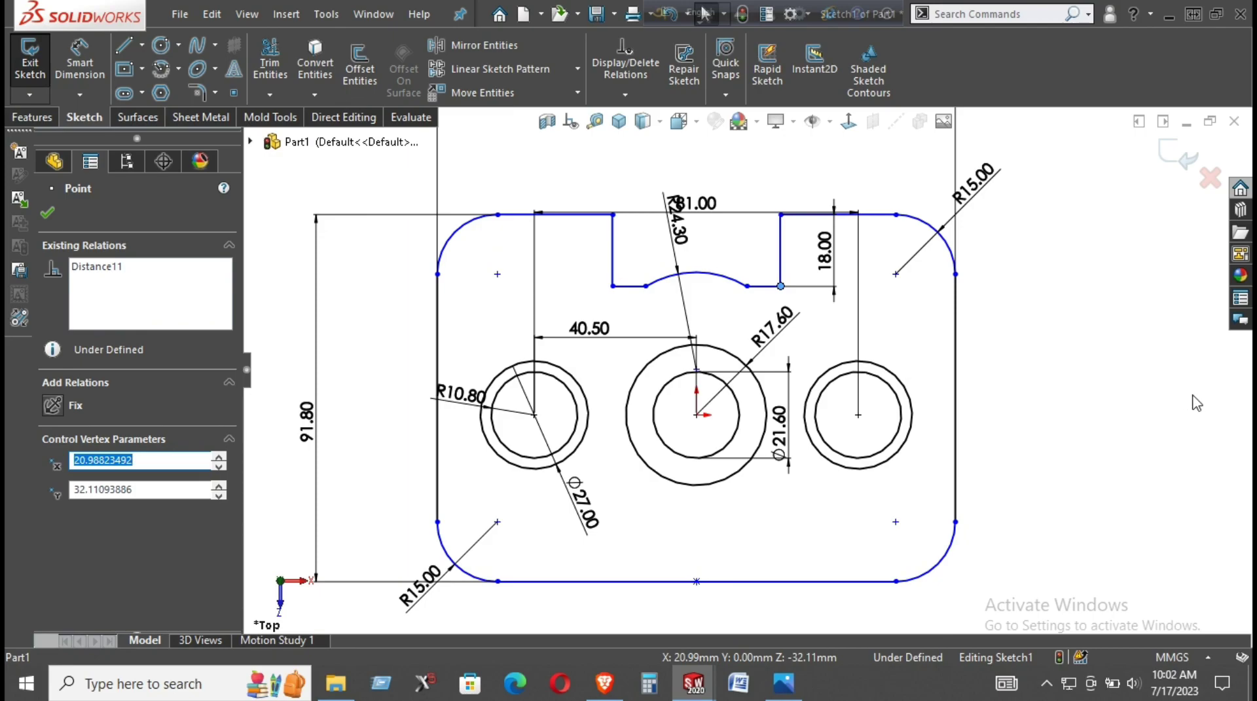
left_click(1075, 455)
Step: Dimension the notch width between its two vertical walls at 62.10
key("d")
left_click(613, 255)
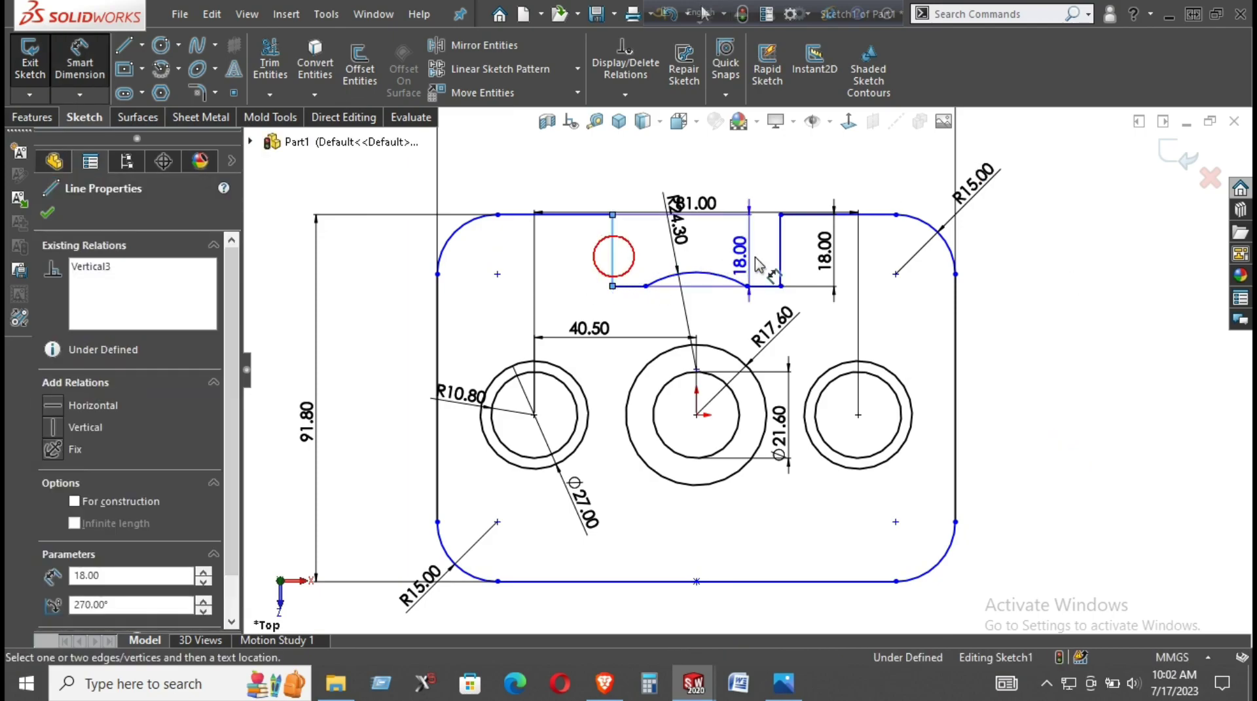
left_click(781, 257)
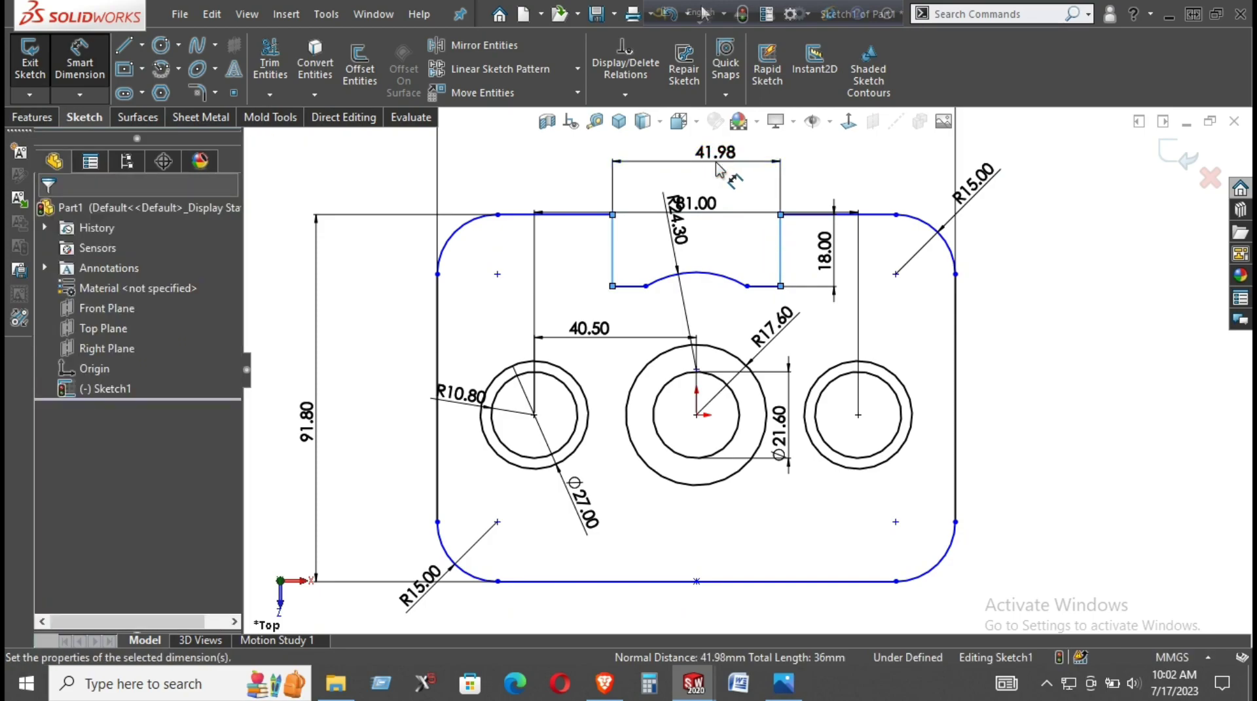
left_click(718, 161)
type("6")
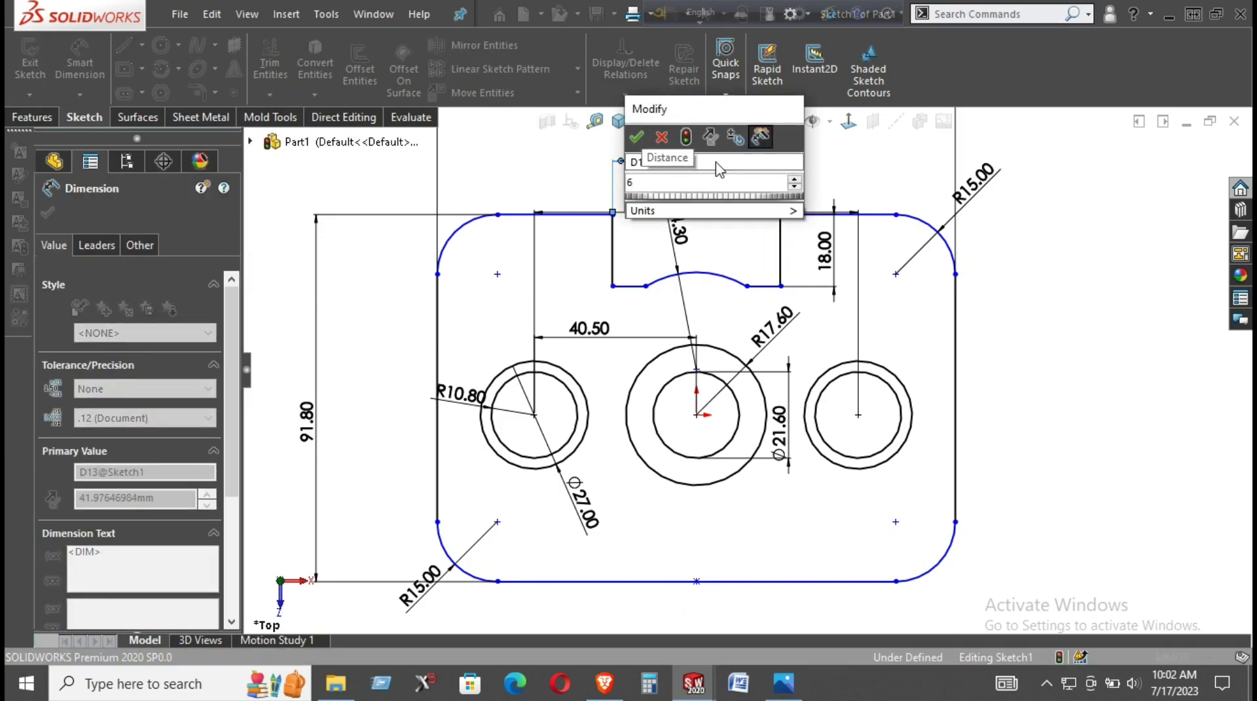
type("0.1")
key("Escape")
left_click(993, 275)
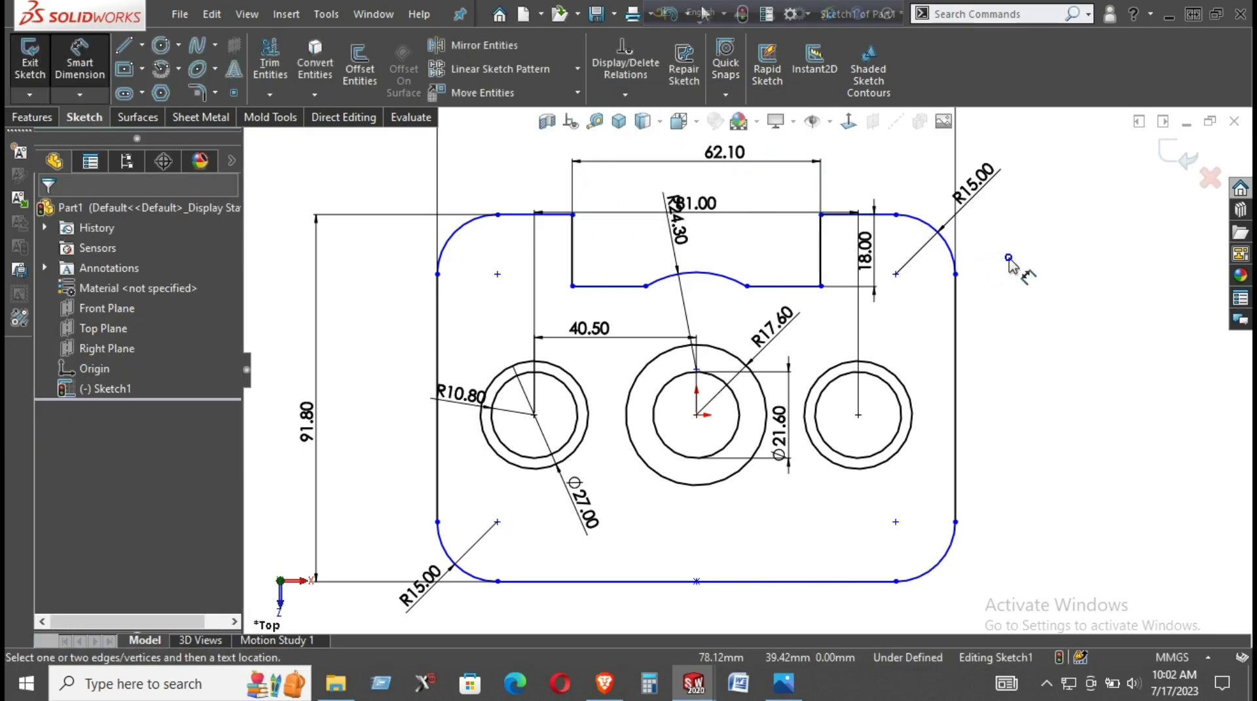
right_click(1011, 262)
left_click(1041, 317)
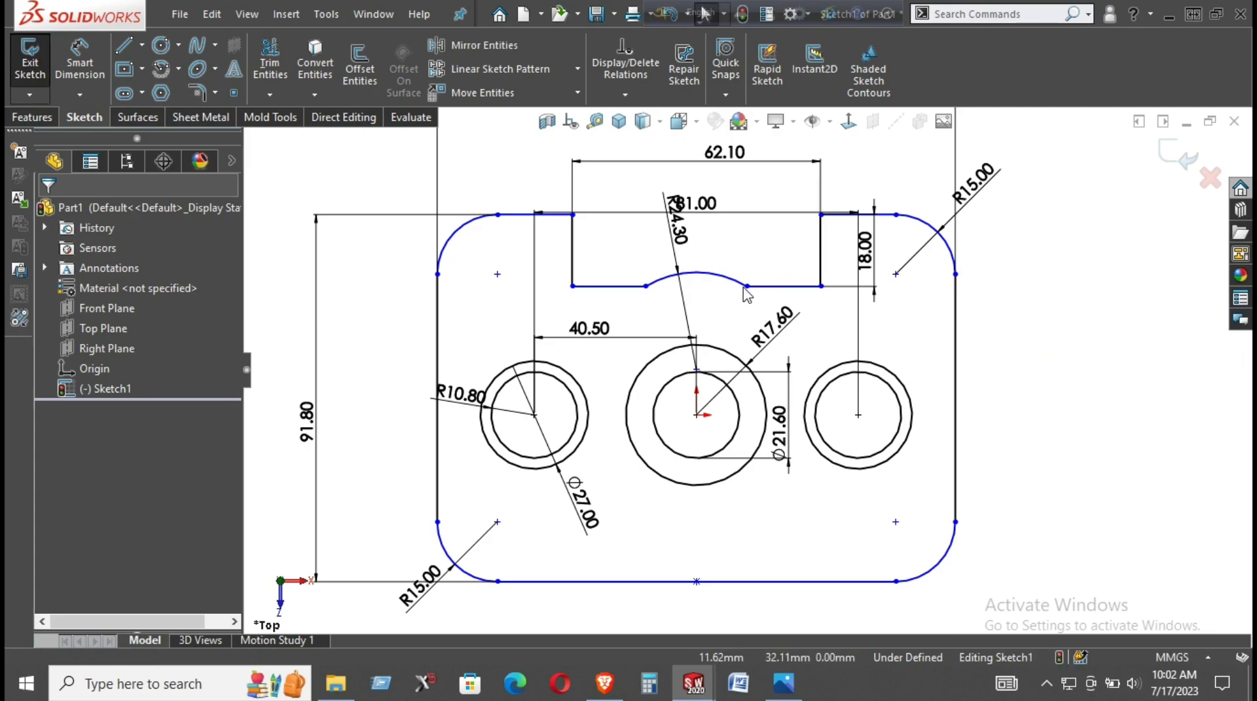
left_click_drag(746, 286, 762, 275)
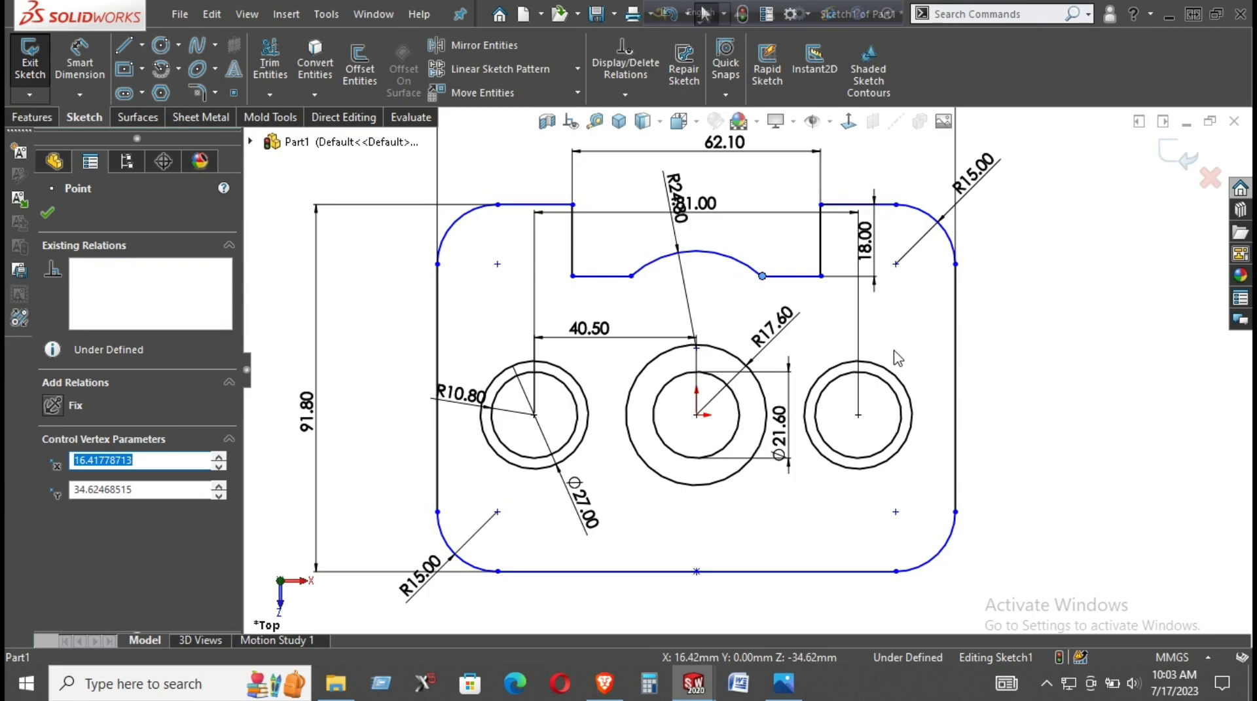
Step: Move the R24.30 radius label aside so the 81.00 dimension is readable
left_click_drag(677, 198, 614, 241)
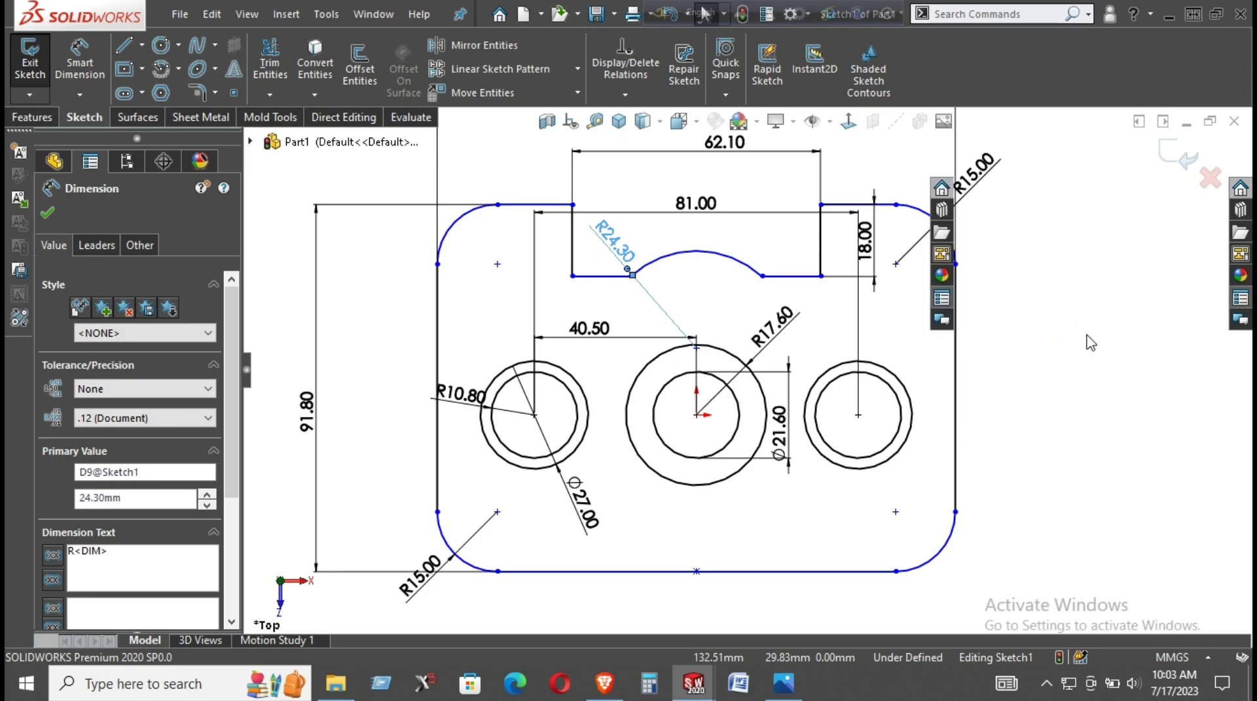
left_click(1241, 298)
left_click(921, 358)
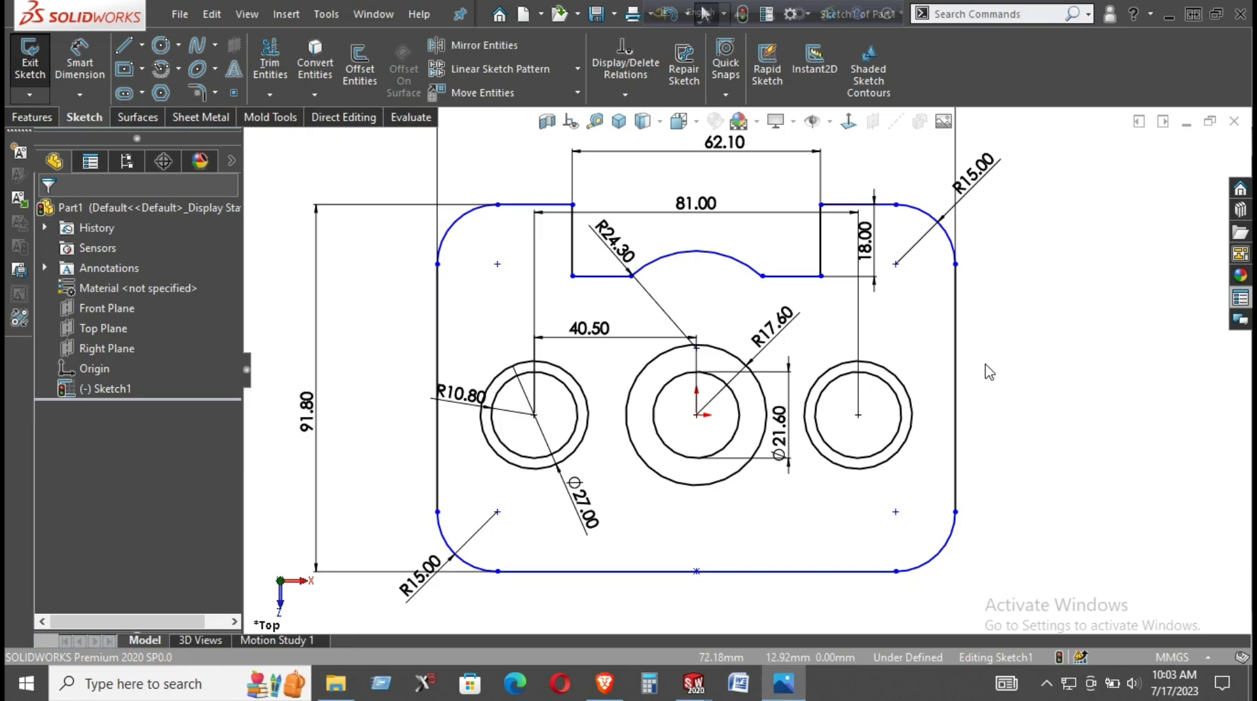
Step: Drag the notch arc's endpoint slightly upward to test how the arc reshapes
mouse_move(763, 276)
left_mouse_down()
mouse_move(791, 297)
mouse_move(771, 265)
left_mouse_up()
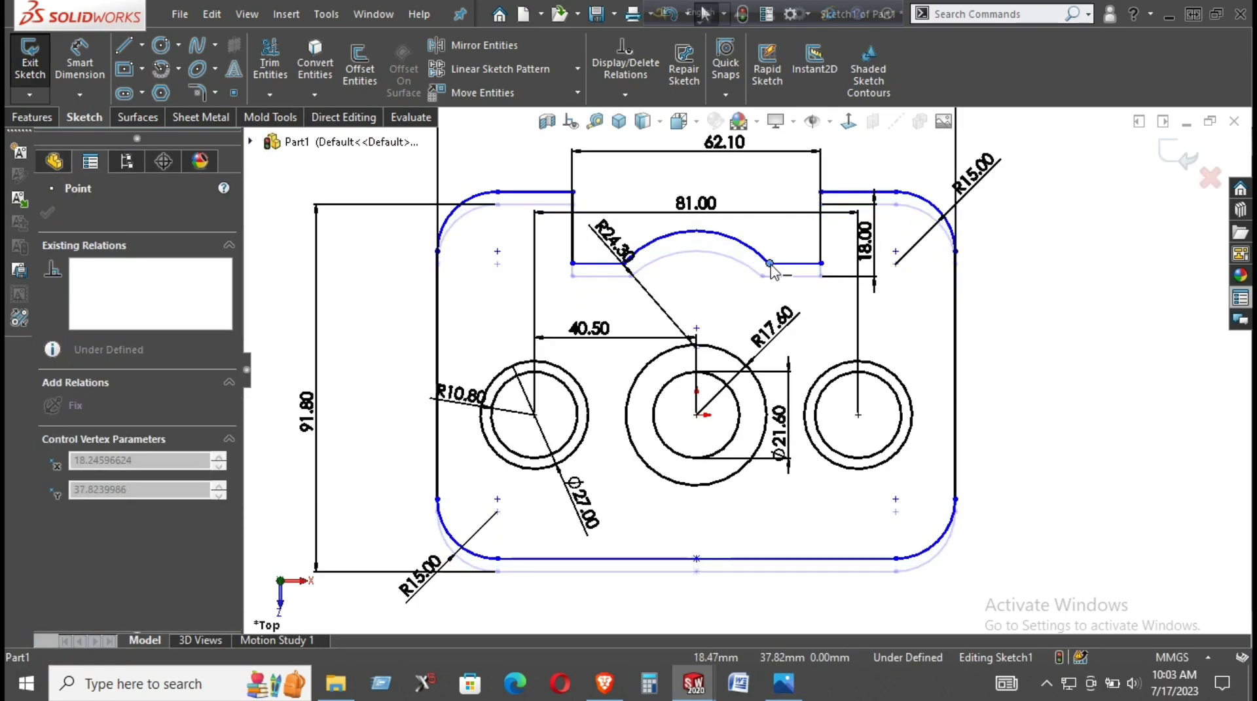
left_click_drag(771, 269, 770, 263)
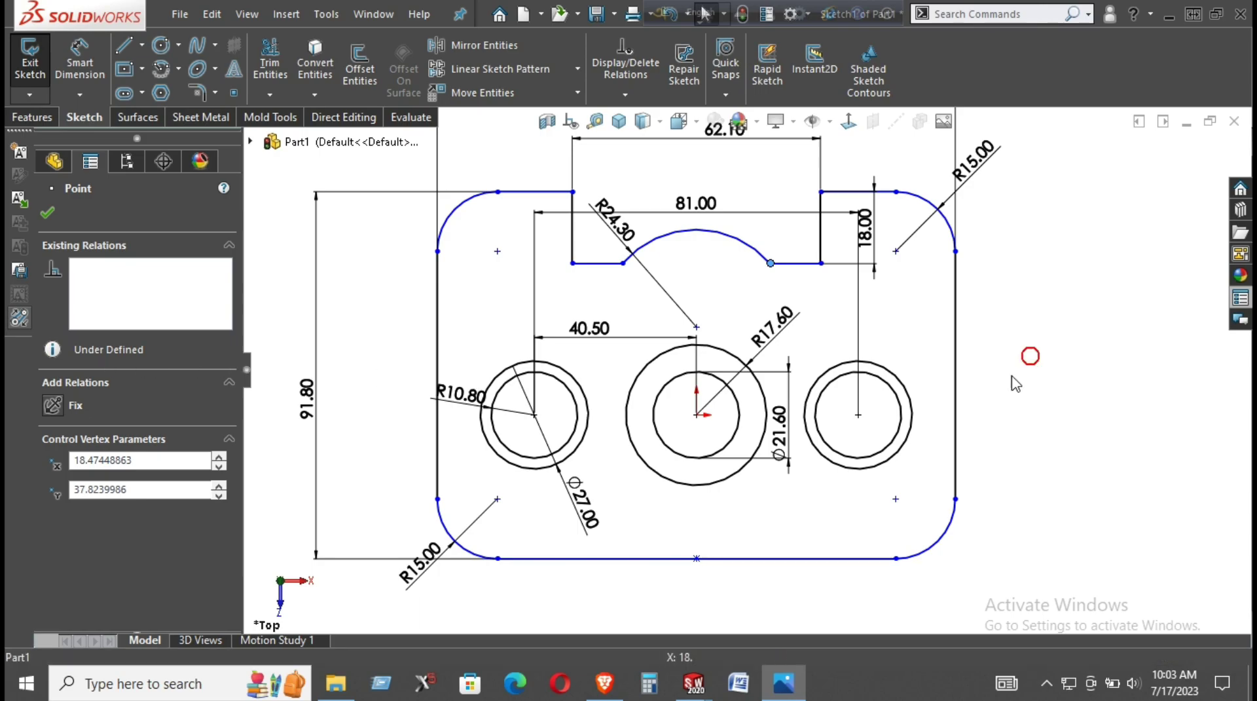
key("Escape")
Step: Dimension the notch's short bottom segment to 15.80
key("f")
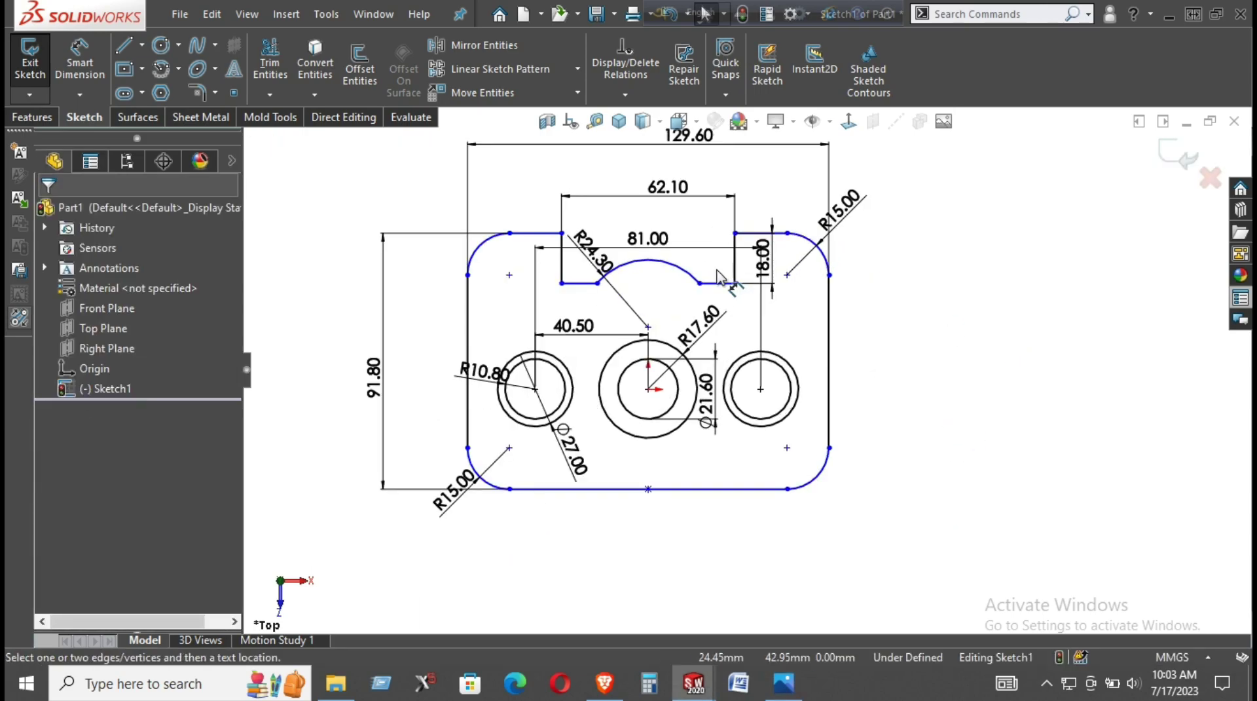
key("d")
left_click(717, 283)
left_click(885, 321)
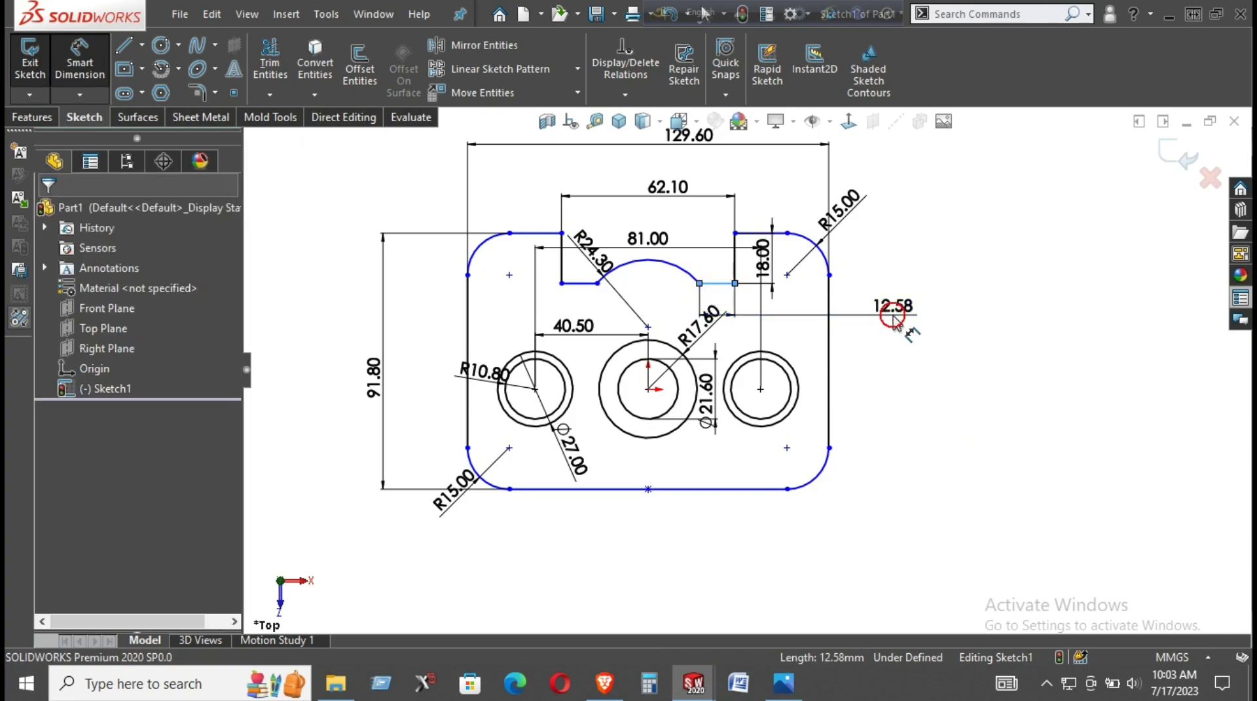
type("15.8")
key("Return")
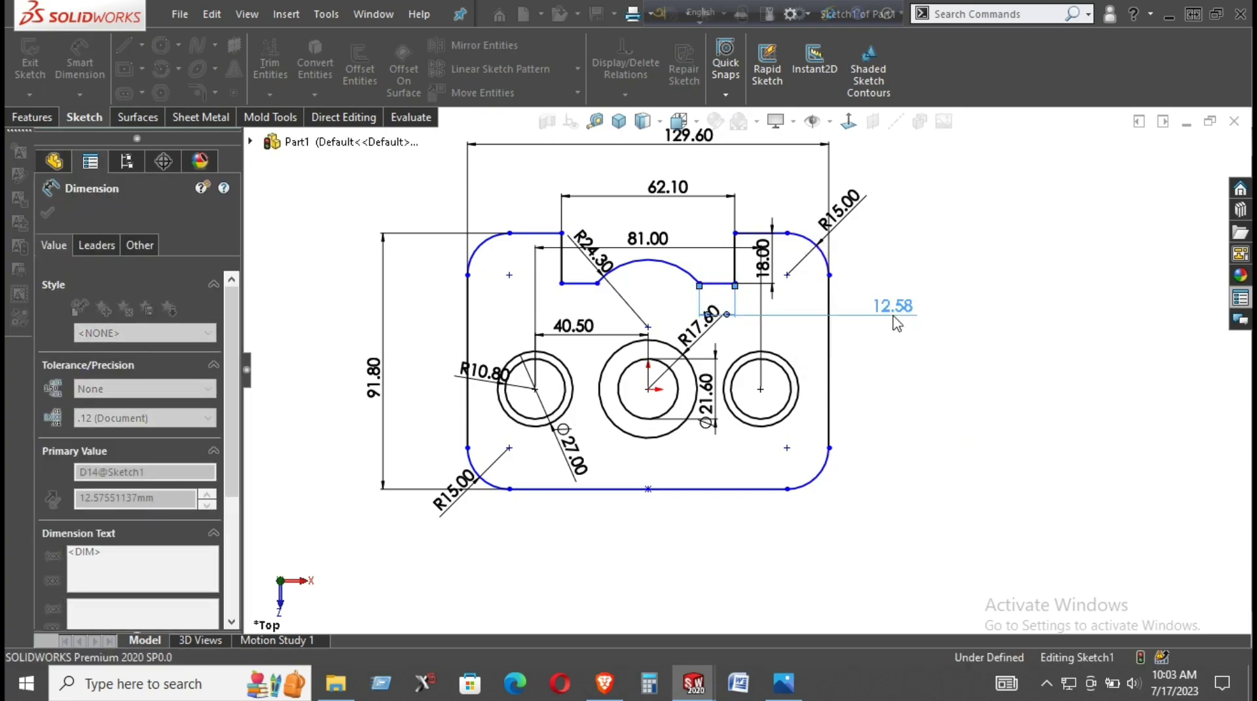
Step: Drag the notch corner point to check whether it can still move
right_click(897, 359)
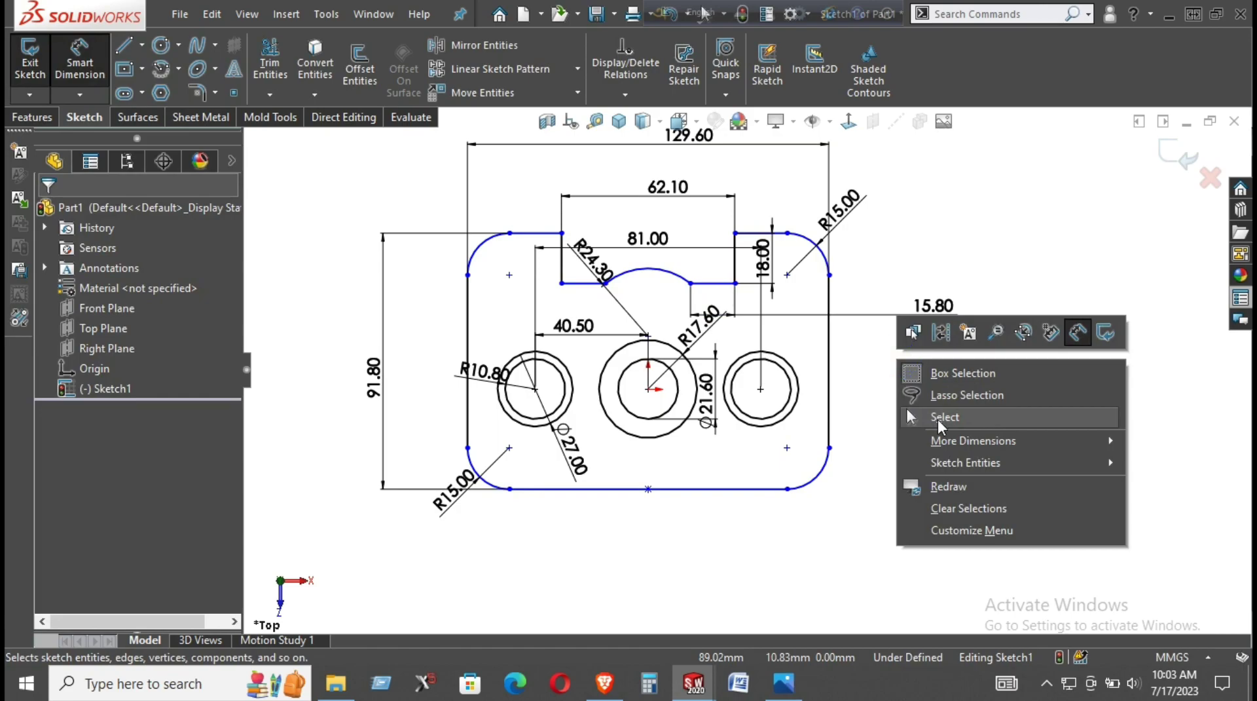
left_click(938, 417)
left_click(734, 283)
left_click_drag(739, 313, 739, 304)
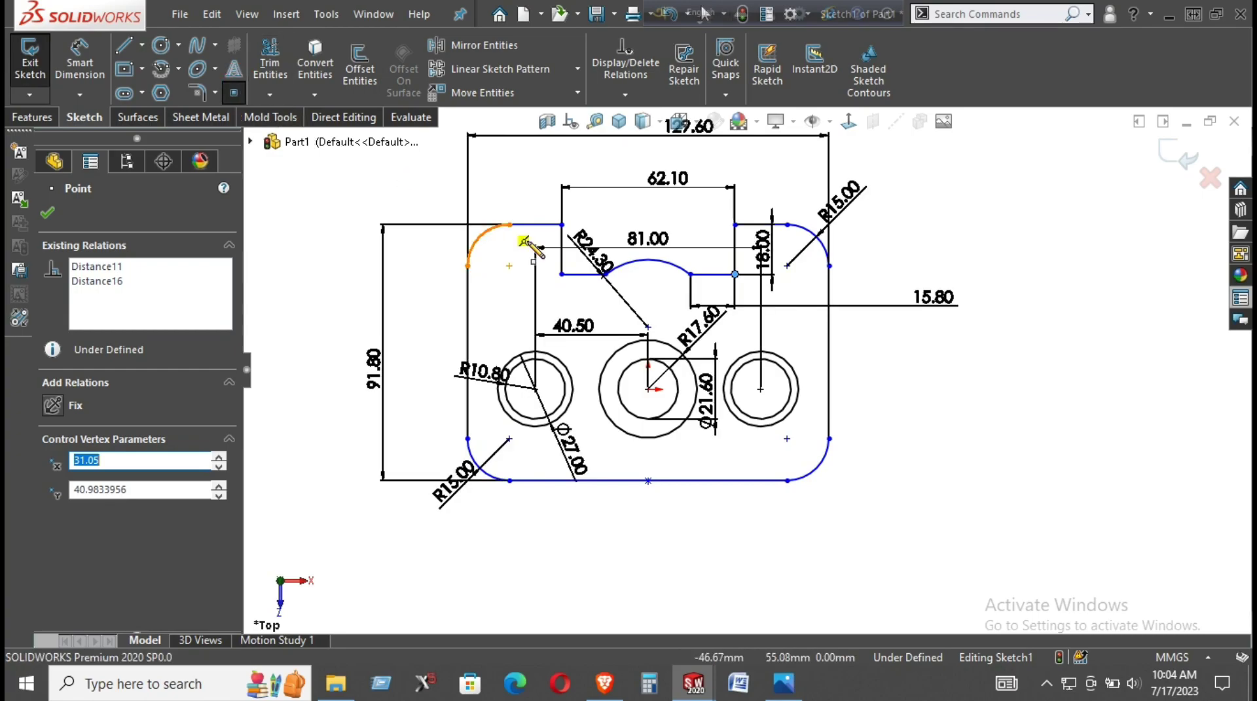
Step: Add a point at the right edge's midpoint and make it Horizontal with the centre circle's centre
left_click(829, 352)
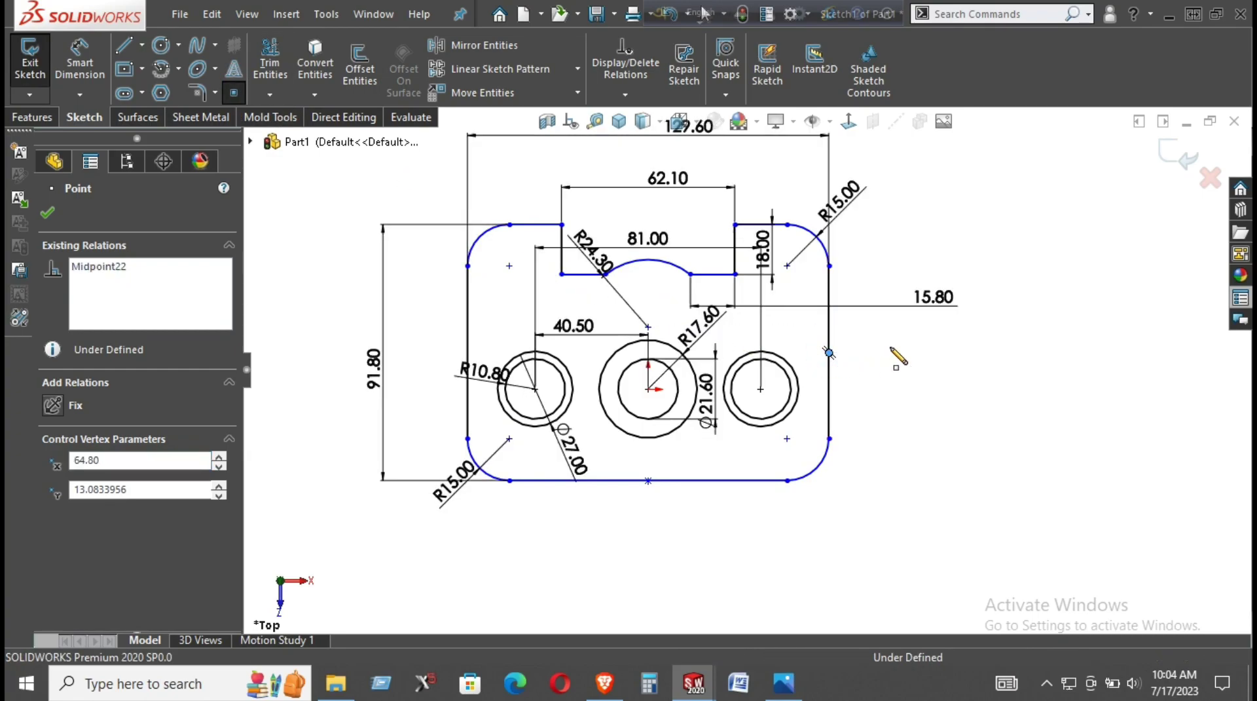
right_click(892, 350)
left_click(926, 360)
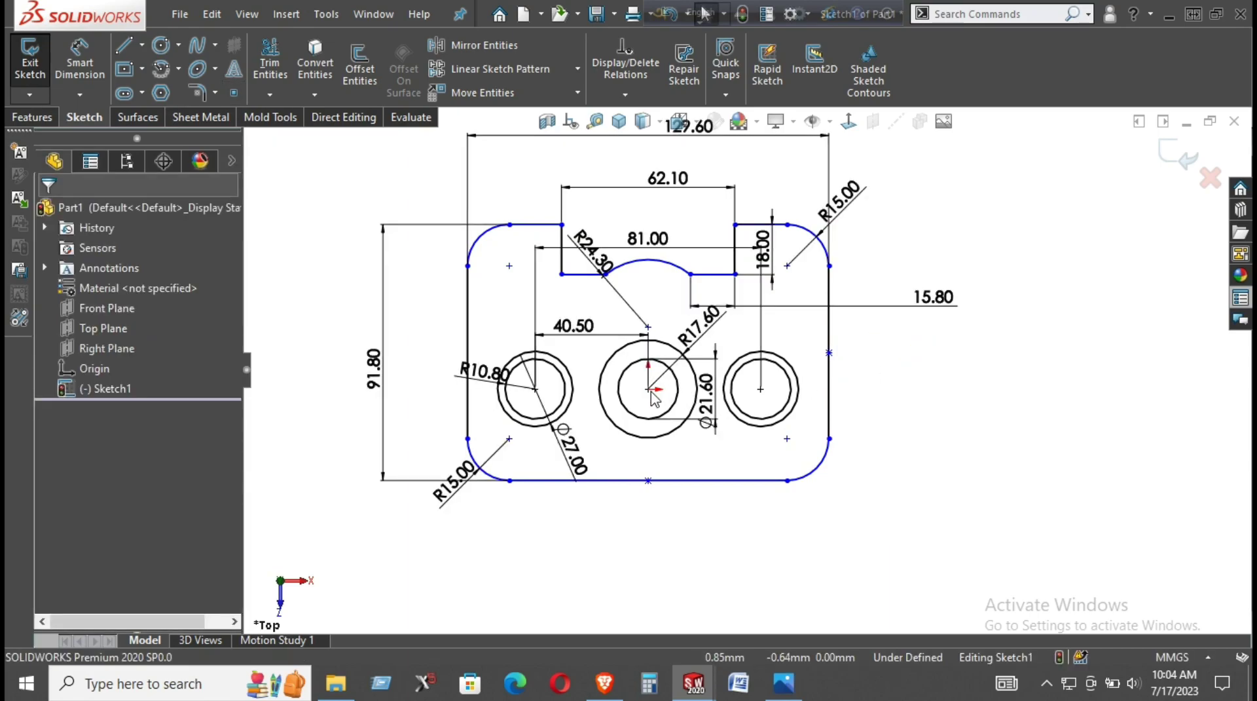
left_click(649, 389)
left_click(830, 353, "ctrl")
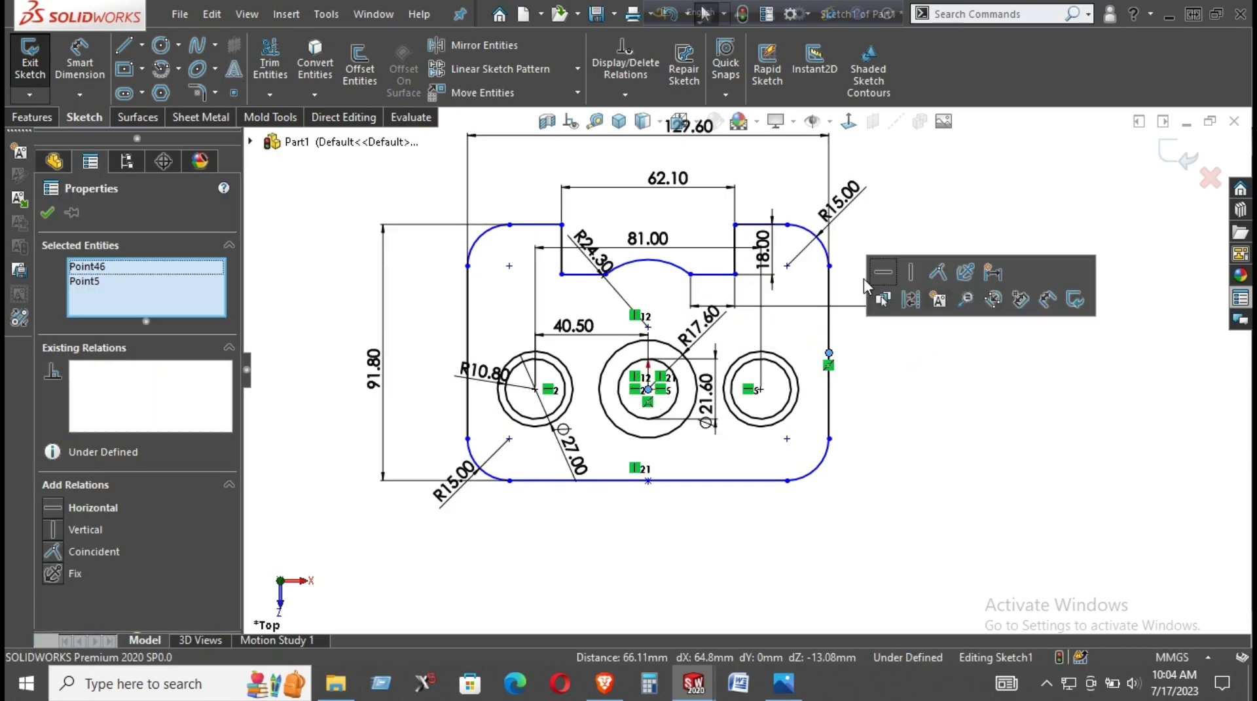
left_click(884, 272)
left_click(884, 370)
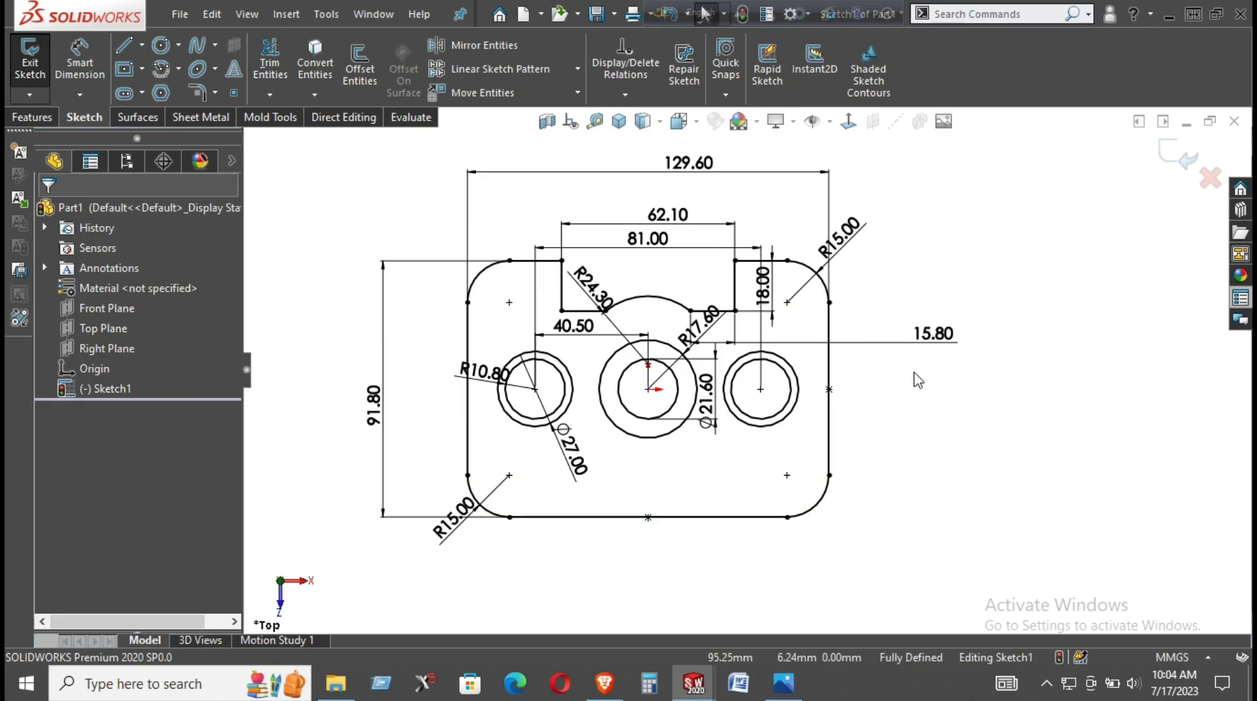
Step: Reposition the notch dimensions: 18.00 to the left, 62.10 lower, 81.00 above 62.10
left_click(917, 402)
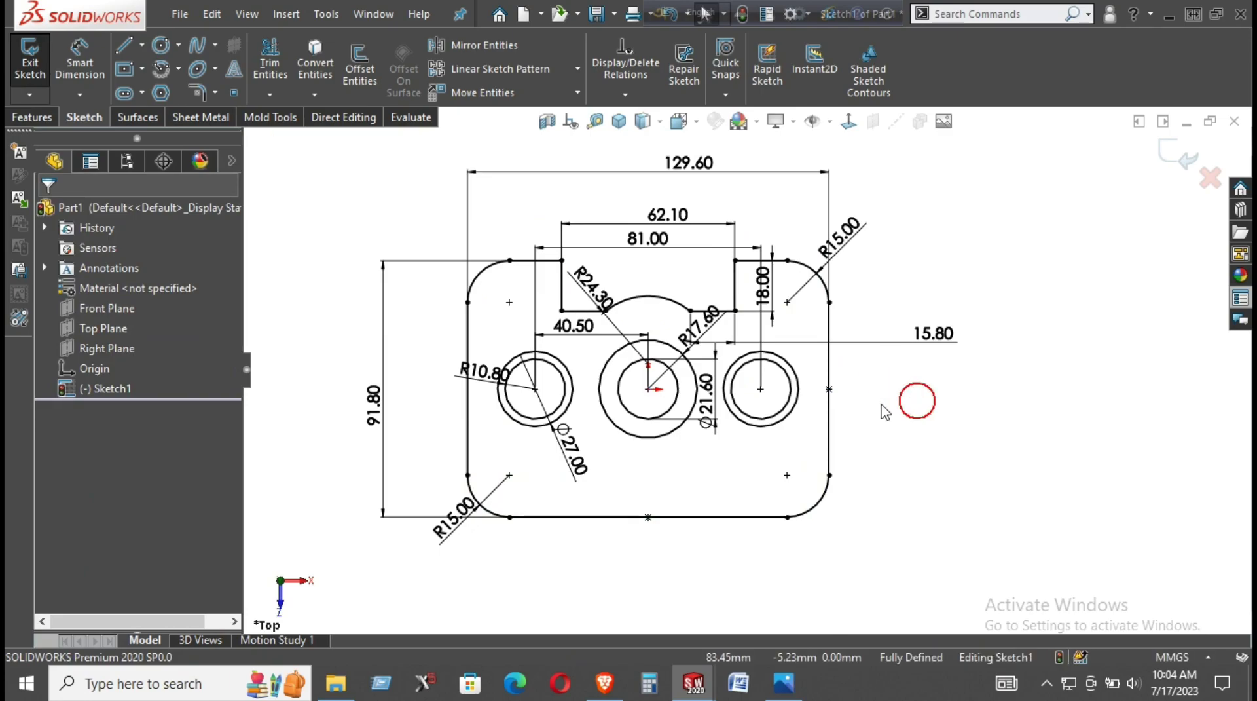
left_click(960, 416)
scroll(815, 318, "down", 2)
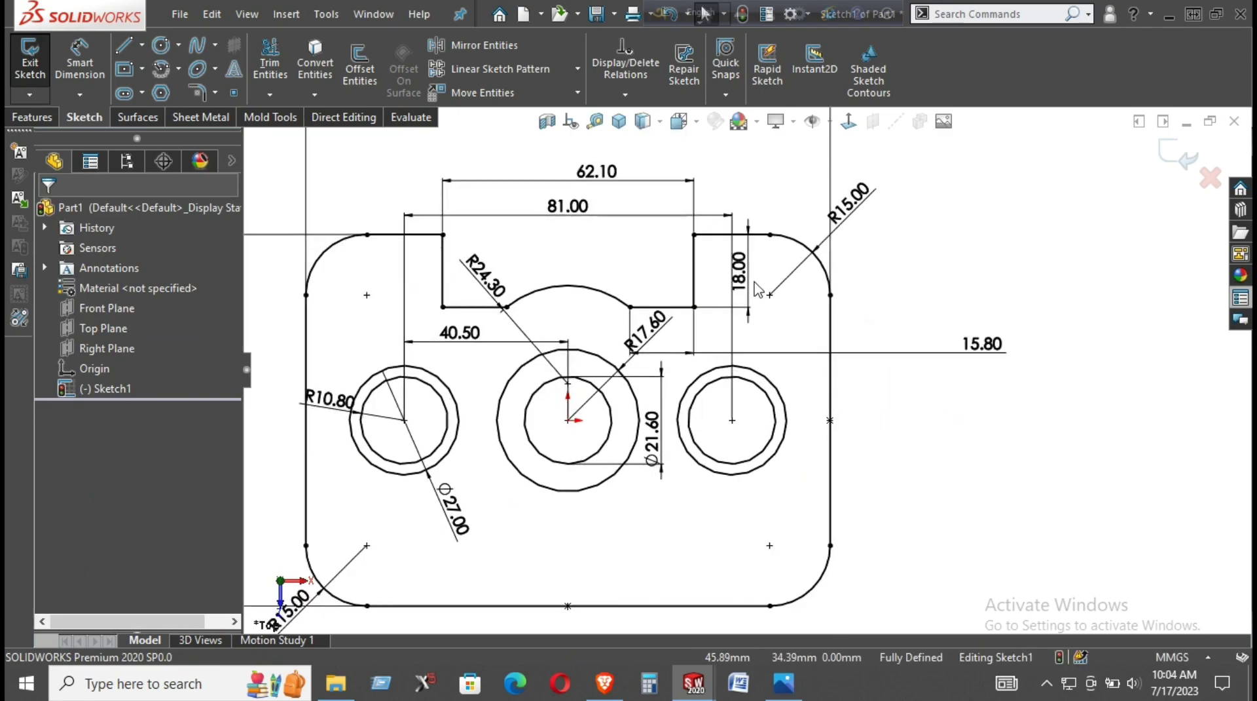
left_click_drag(758, 288, 722, 289)
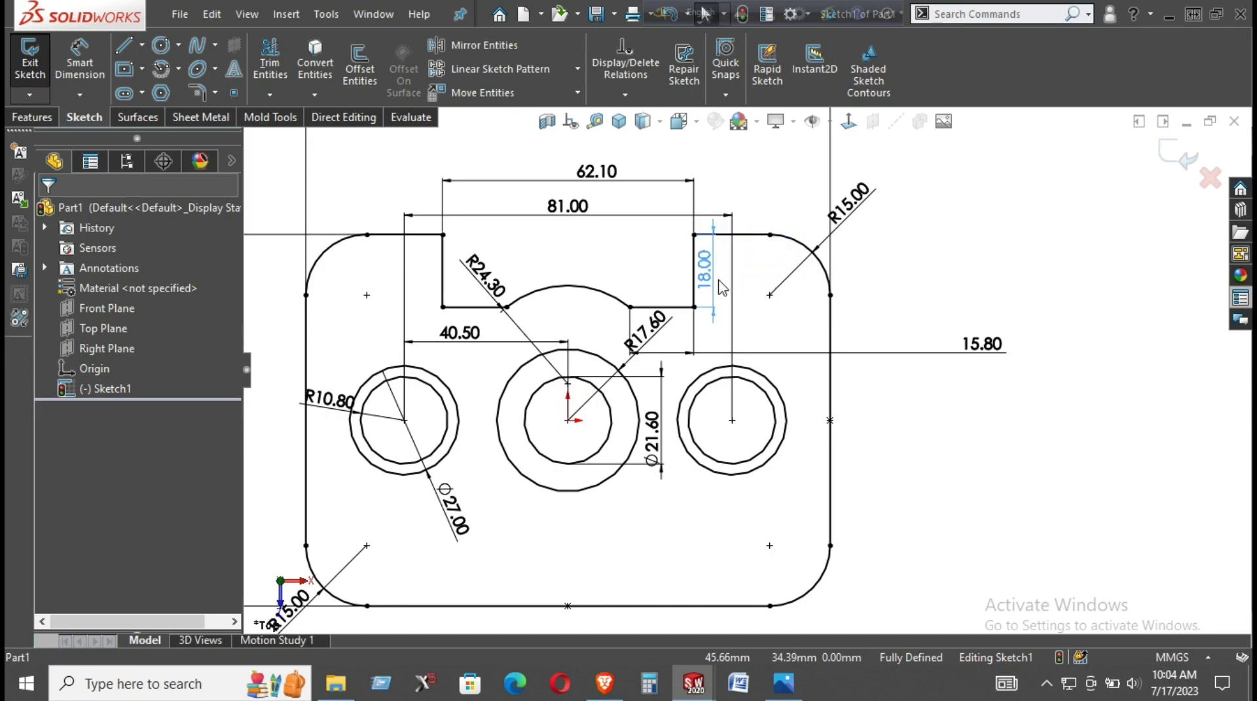
left_click(949, 331)
left_click_drag(590, 172, 591, 249)
left_click_drag(576, 198, 583, 168)
Step: Move the R10.80, Ø27.00 and Ø21.60 labels clear of the holes, Ø21.60 below the middle hole
scroll(746, 370, "down", 3)
left_click(675, 223)
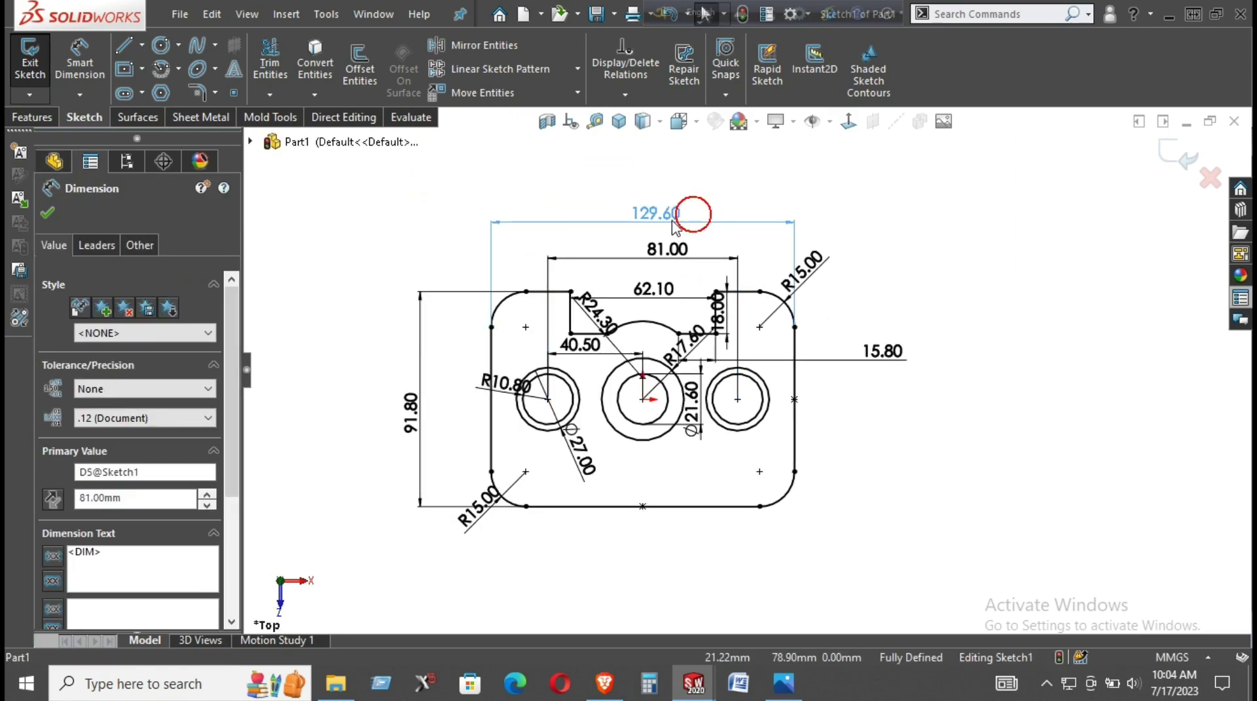
left_click(884, 439)
mouse_move(494, 389)
left_mouse_down()
mouse_move(542, 485)
mouse_move(626, 479)
left_mouse_up()
left_click(871, 473)
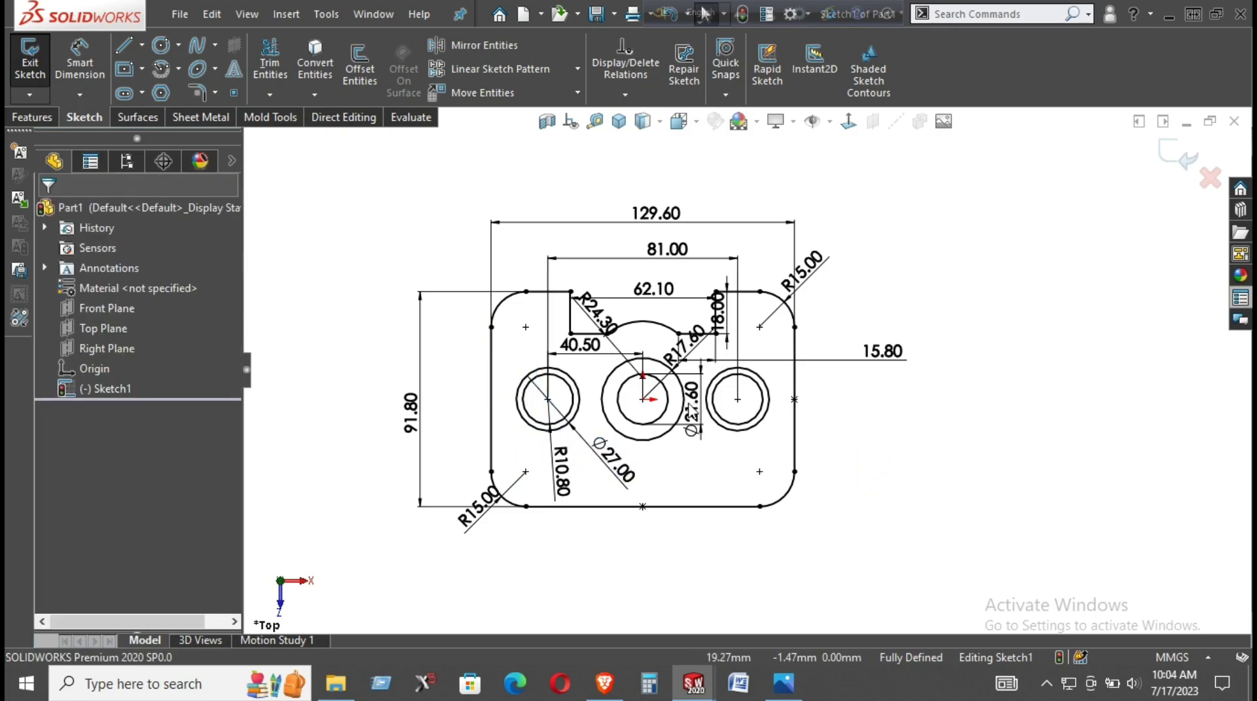
left_click_drag(690, 409, 691, 459)
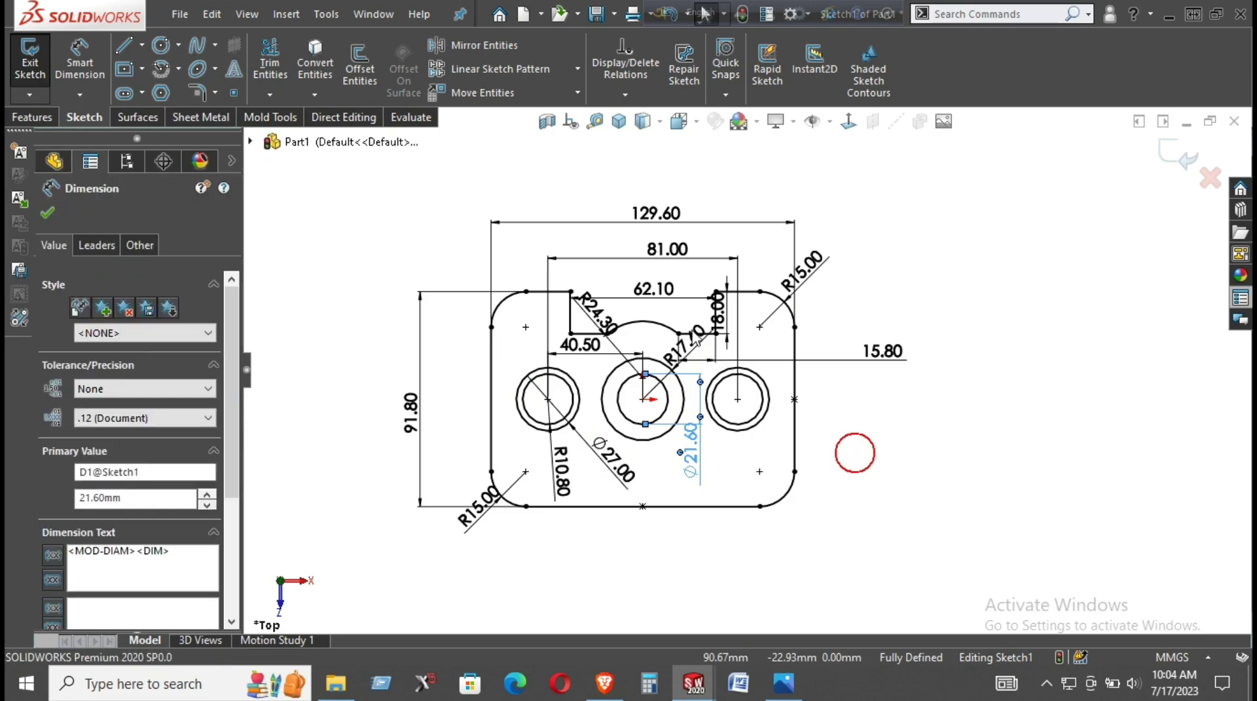
left_click(854, 452)
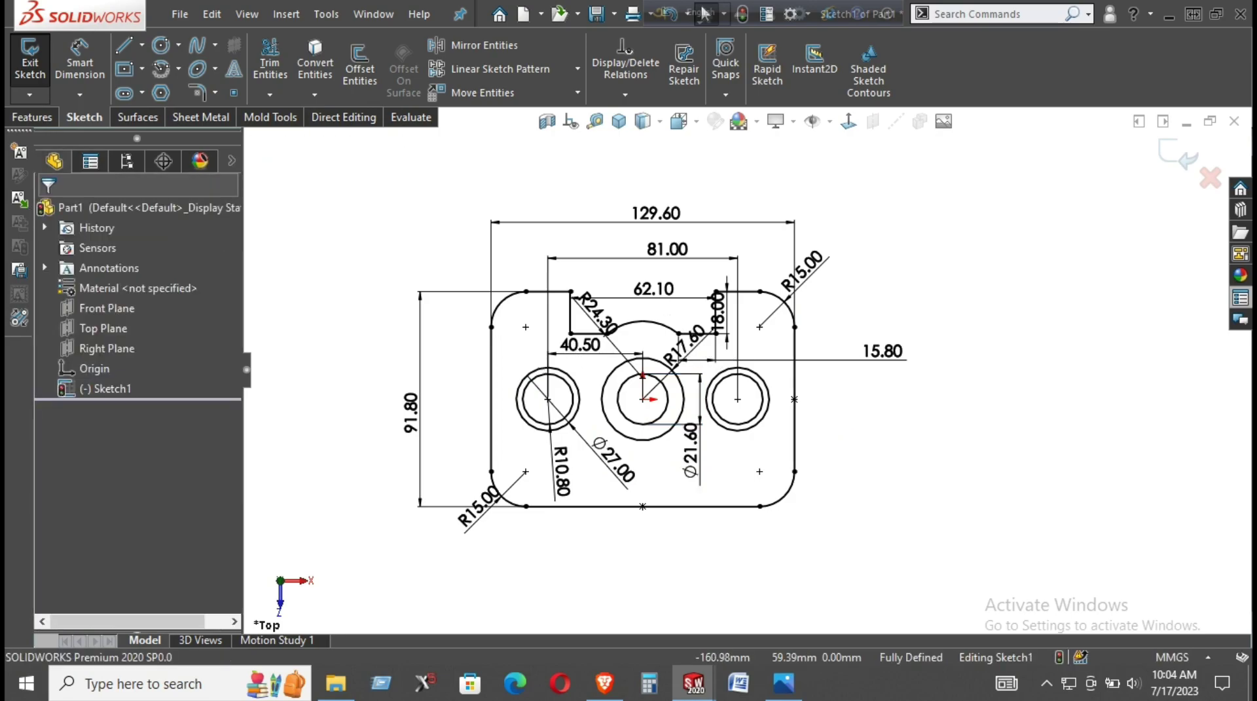
Step: Draw a small centerpoint arc centred on the top-left fillet centre
left_click(428, 303)
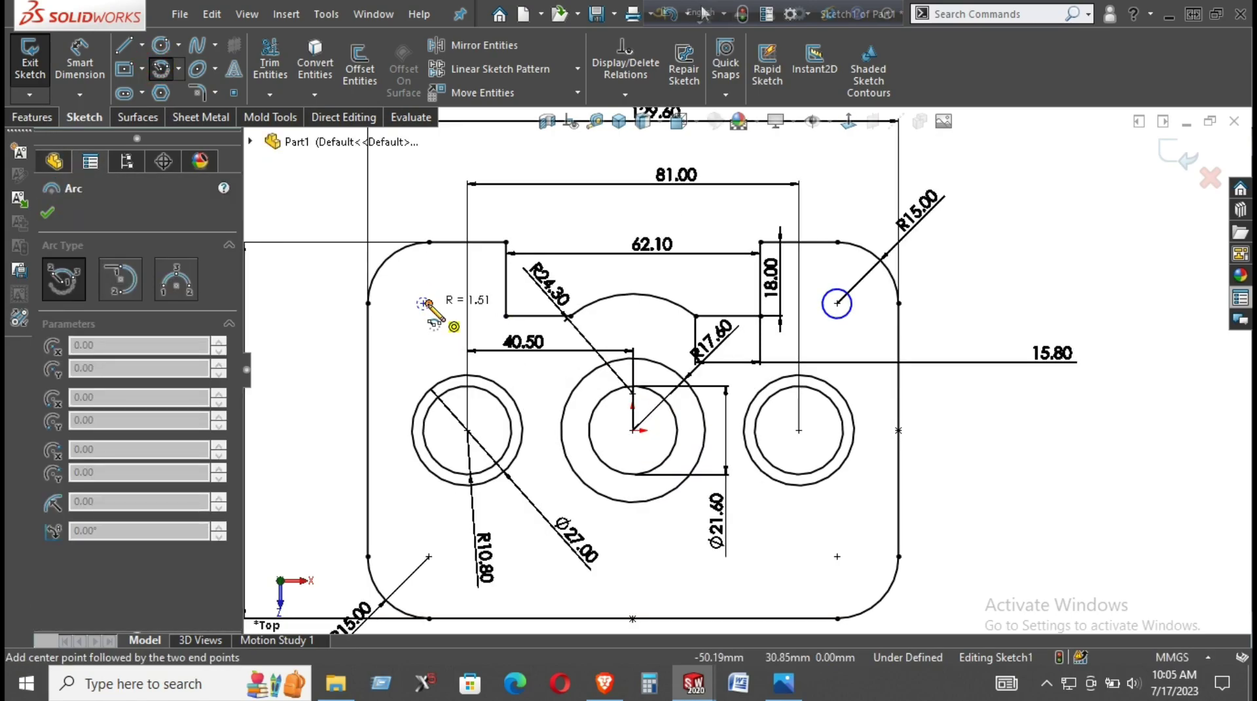
left_click(445, 284)
left_click(400, 304)
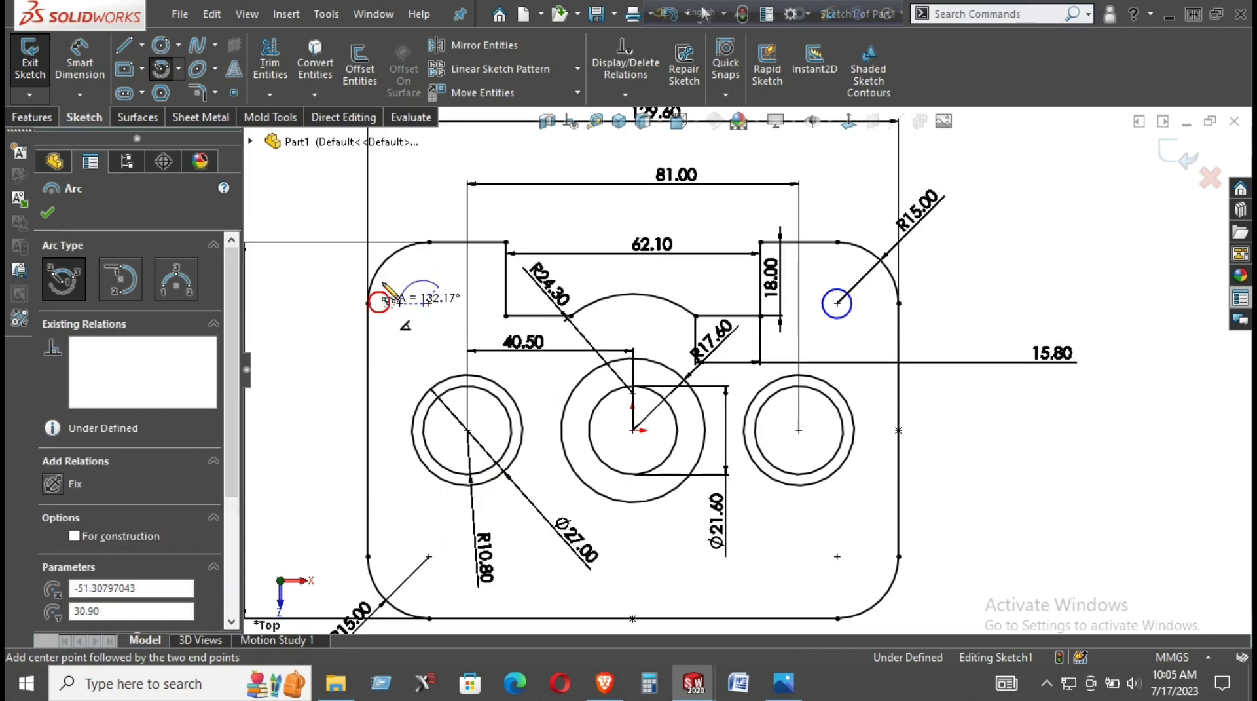
right_click(380, 239)
left_click(393, 247)
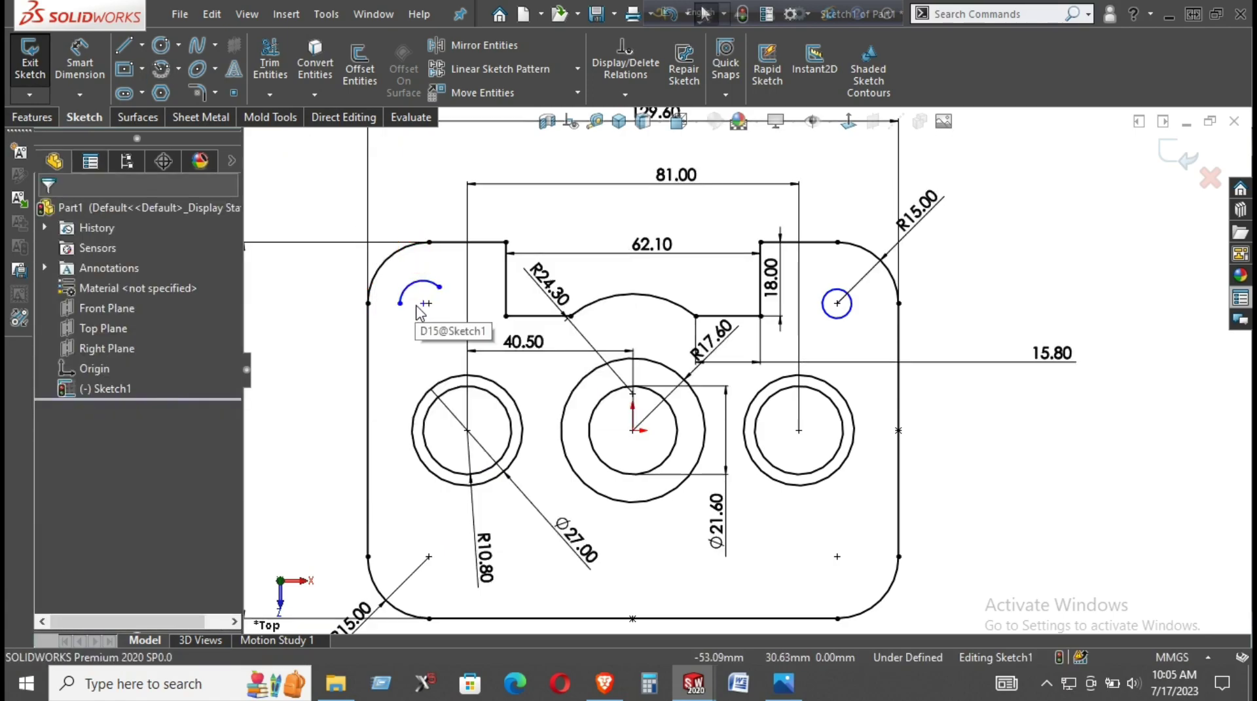
left_click(426, 303)
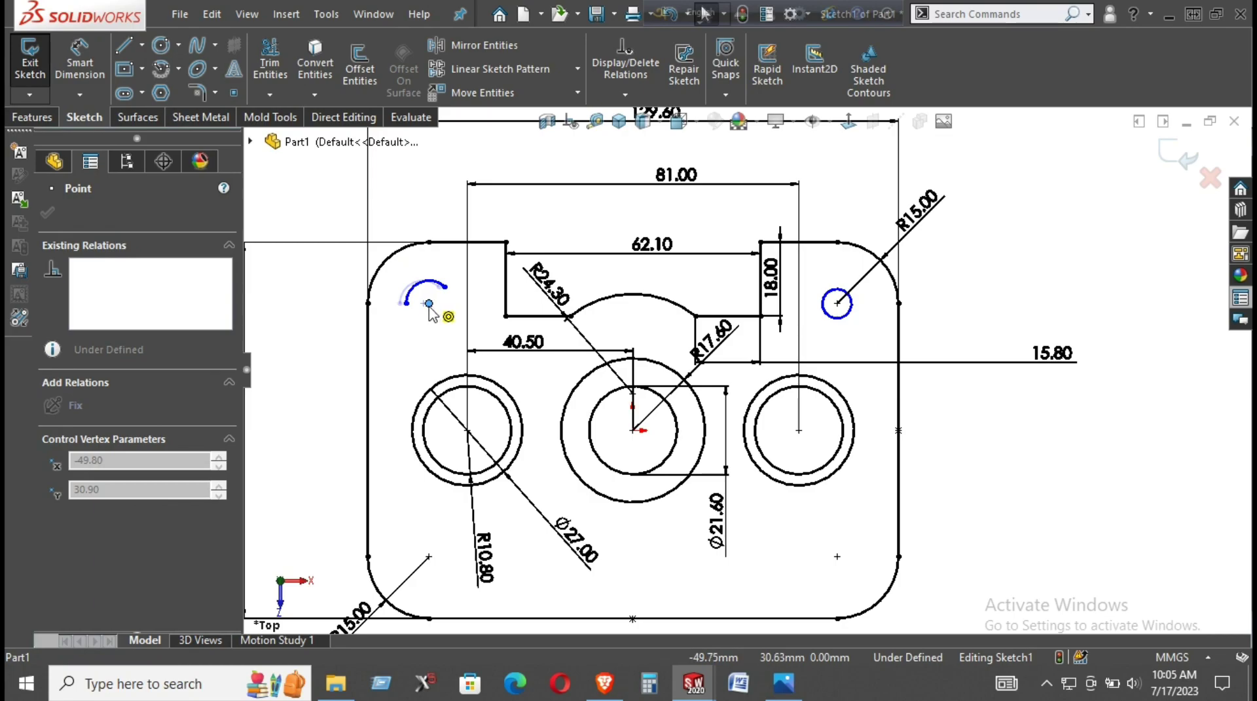
left_click(411, 332)
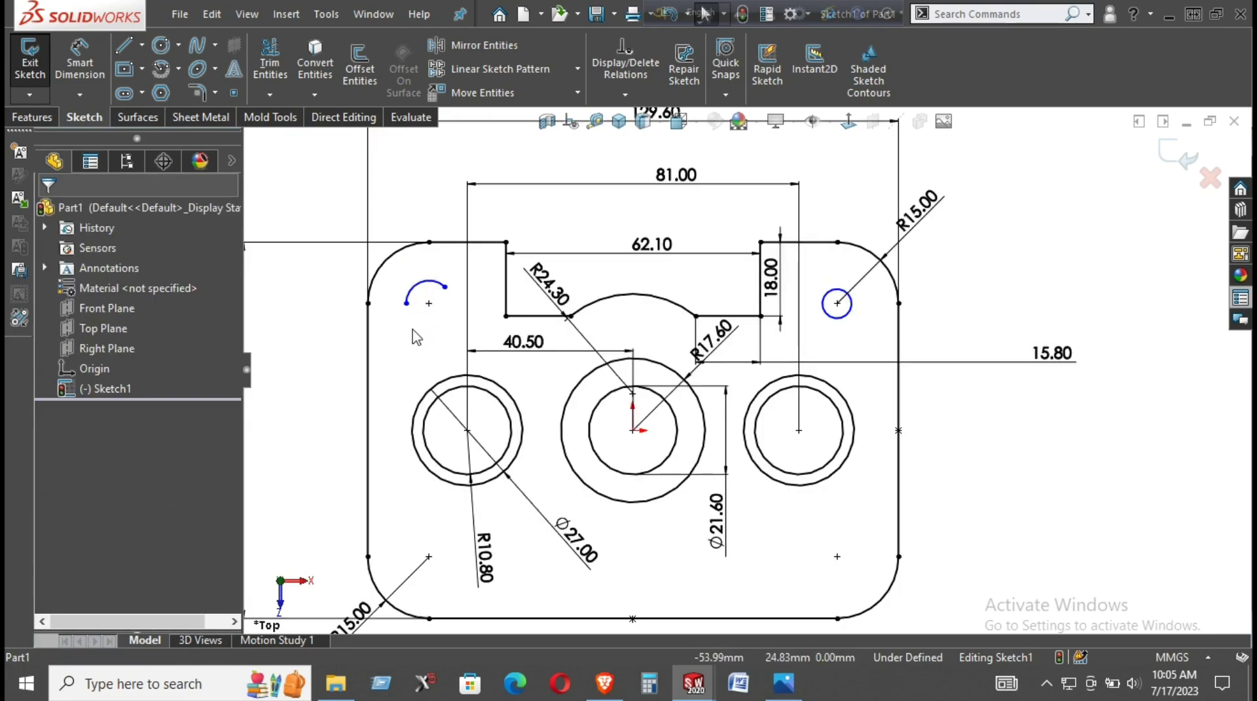
Step: Dimension the small arc's radius to 4.5
right_click_drag(411, 336, 414, 288)
left_click(412, 289)
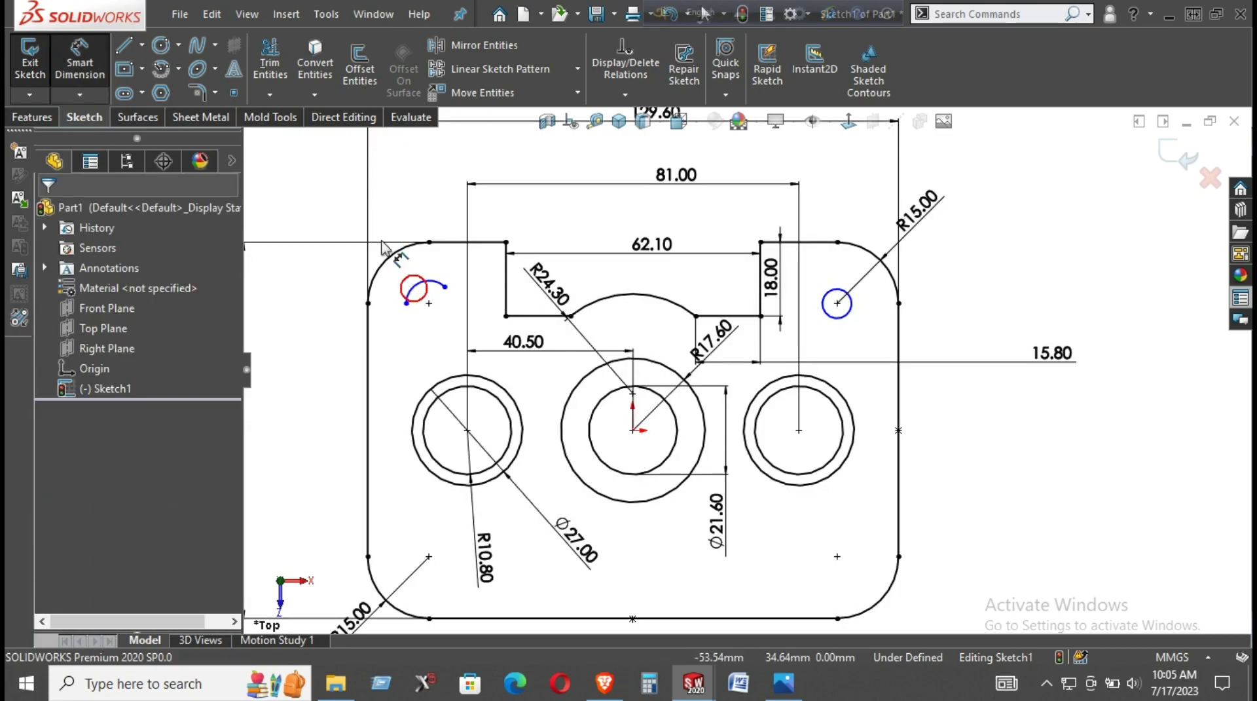
left_click(380, 226)
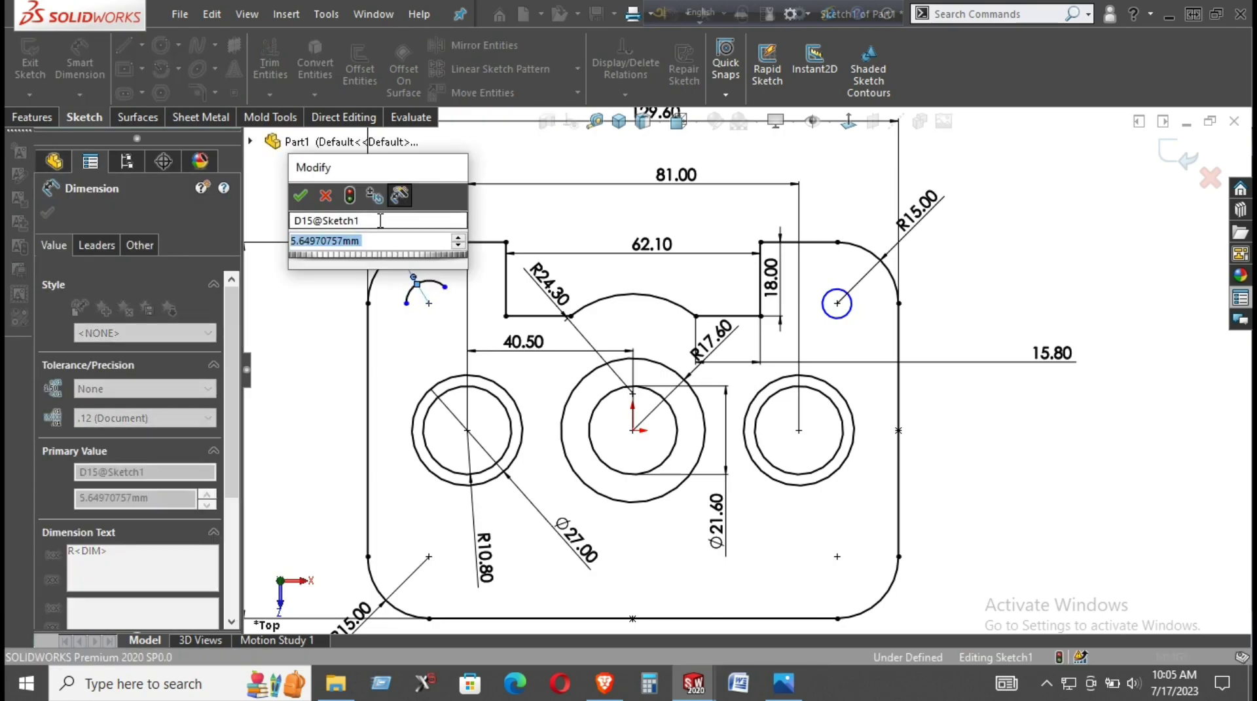
type("4.")
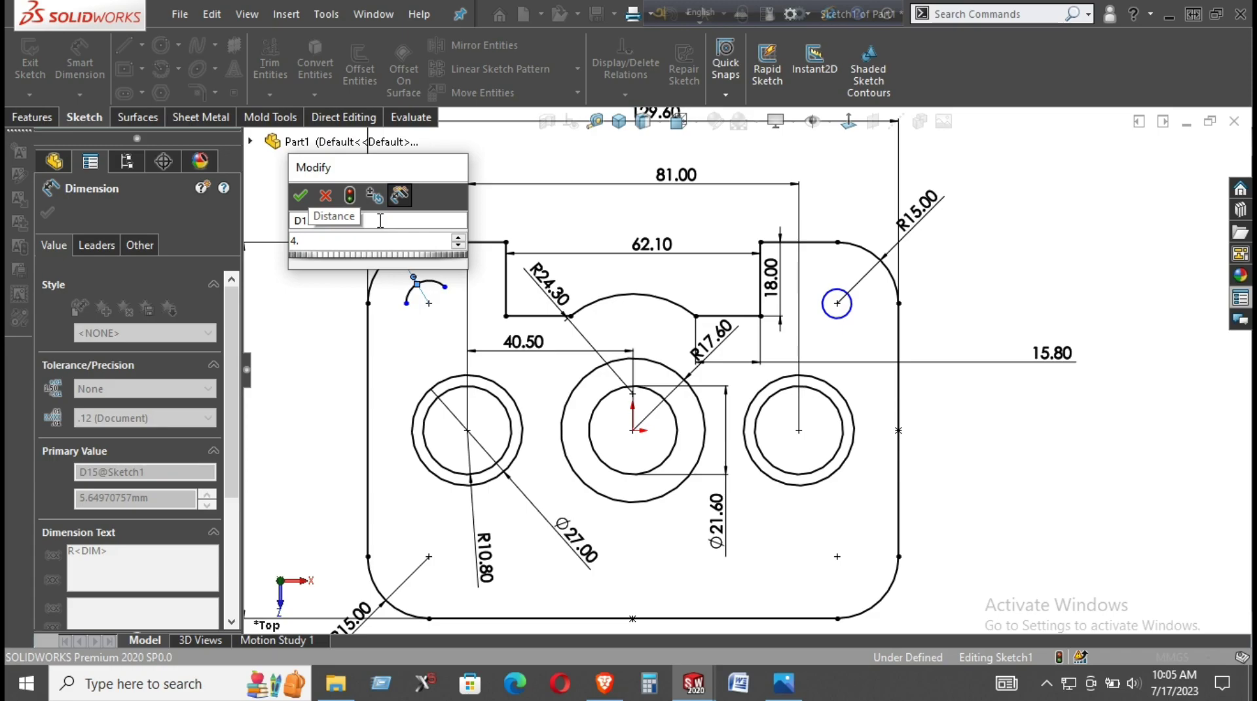
type("5")
key("Return")
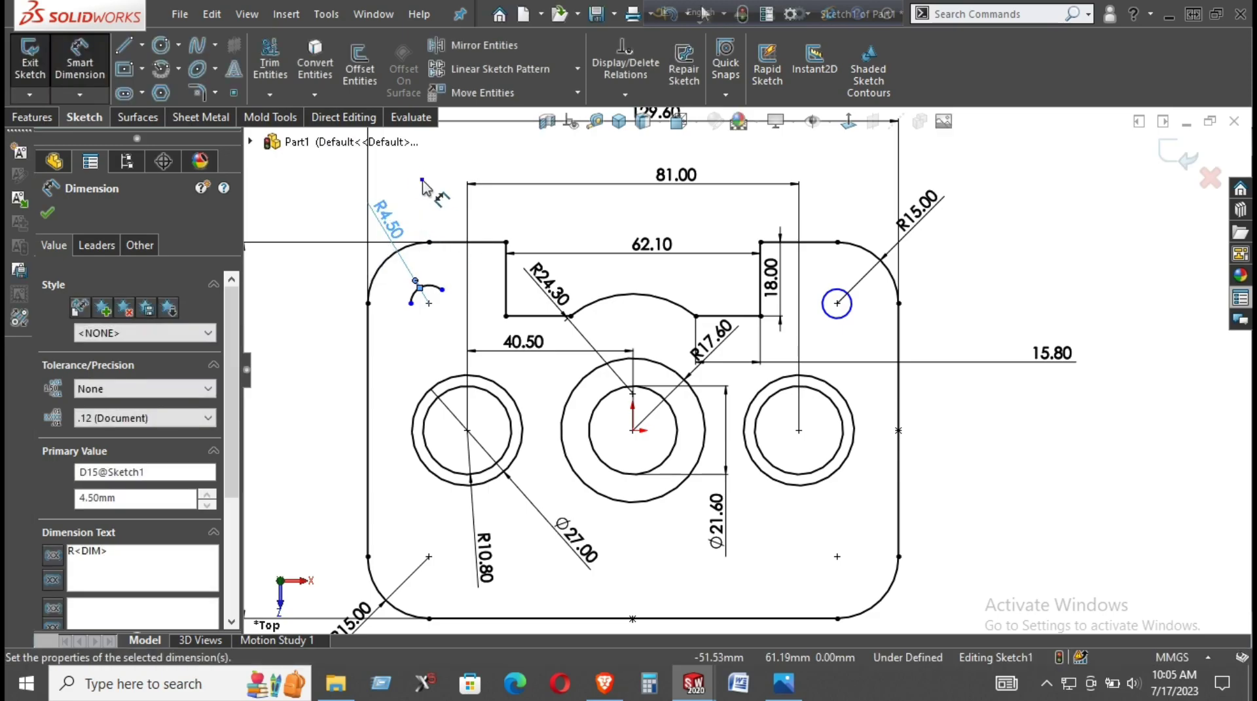
right_click(422, 186)
left_click(473, 233)
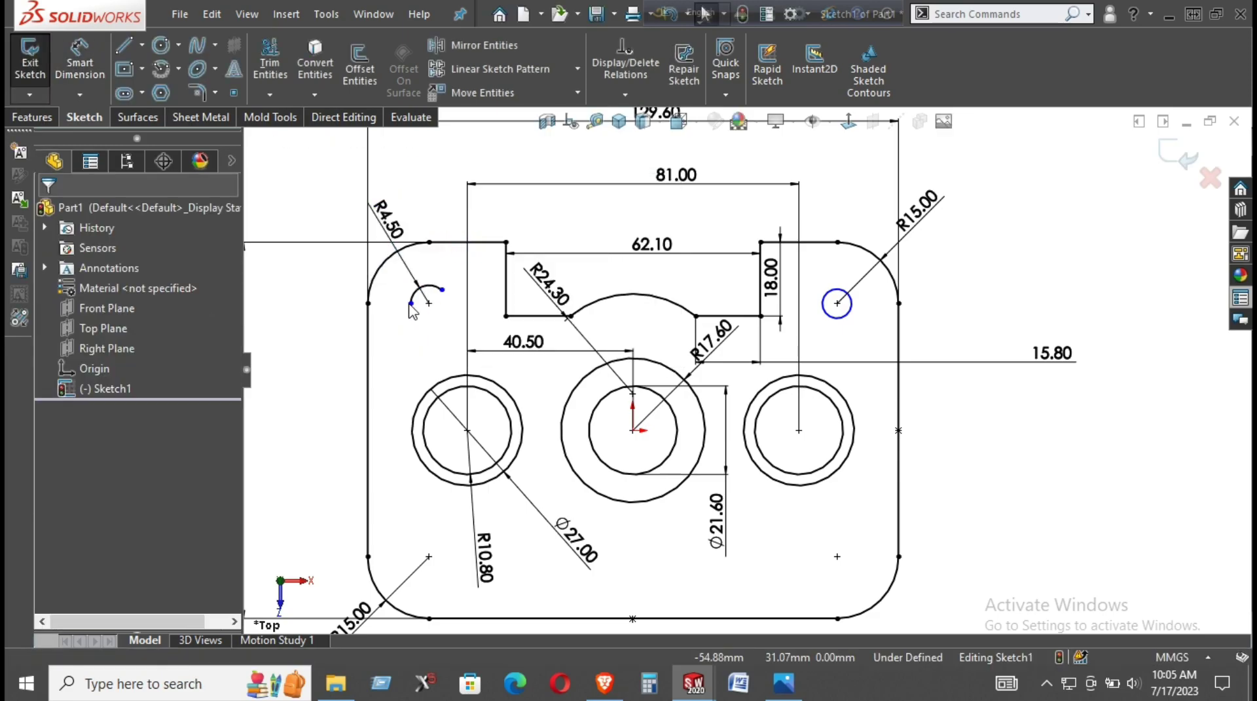
Step: Close the arc into a full circle and make it Equal to the top-right small circle
left_click_drag(410, 304, 447, 298)
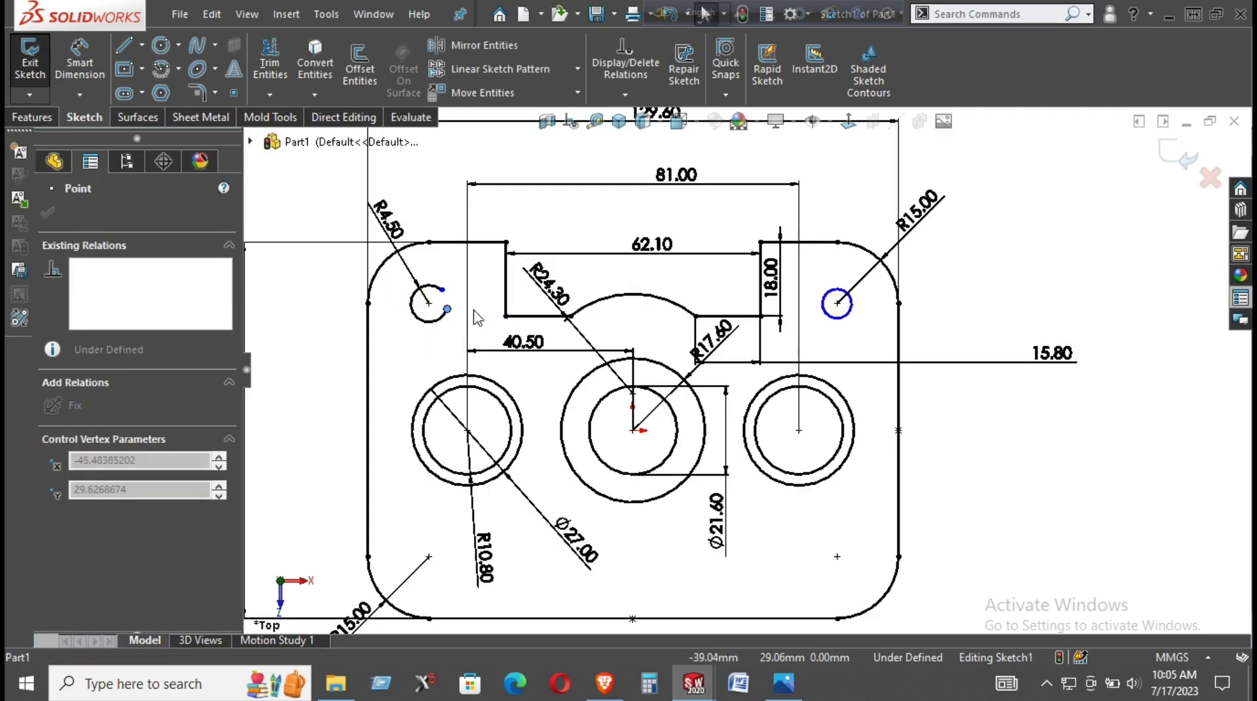
left_click(440, 334)
left_click(431, 321)
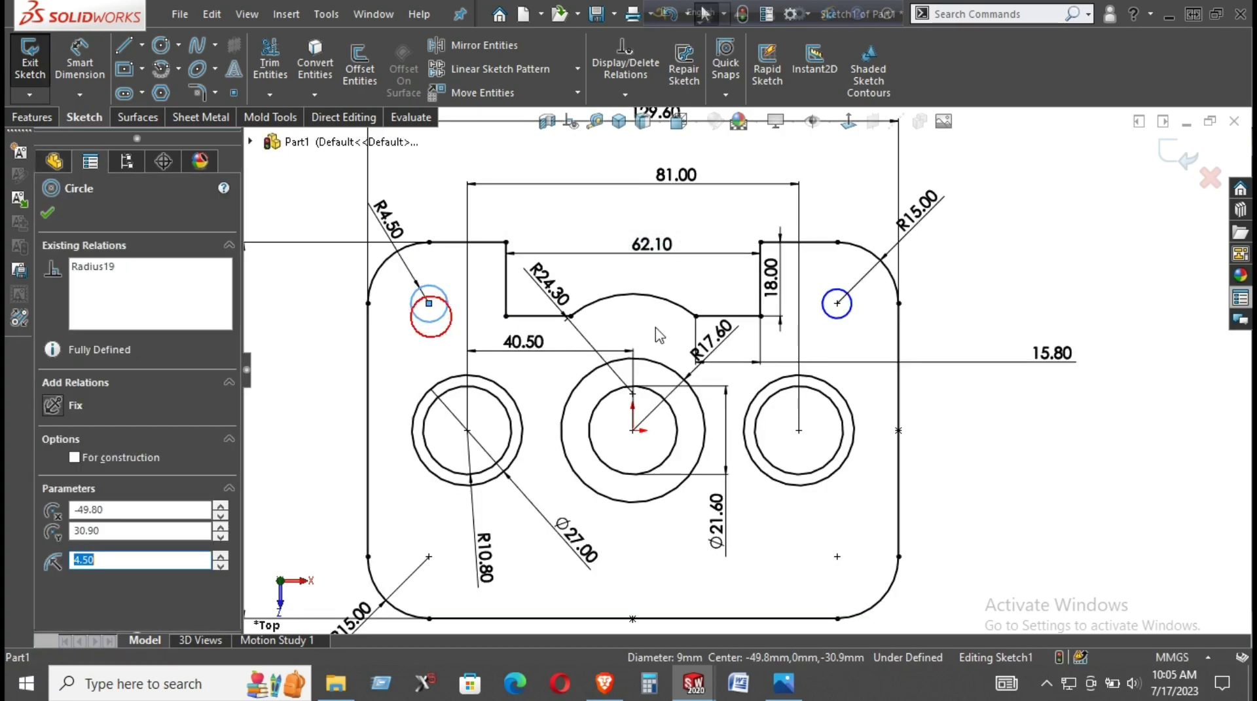
left_click(837, 317, "ctrl")
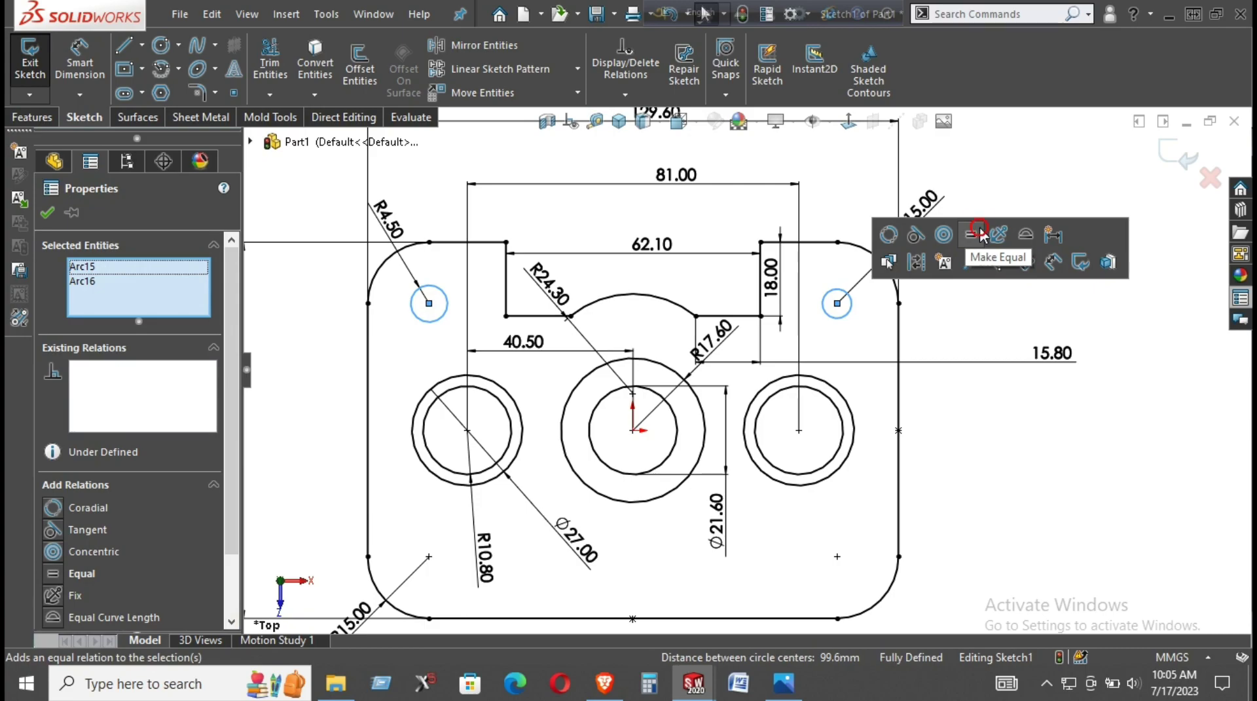
left_click(972, 233)
Step: Fit the sketch in view and move the 91.80 dimension nearer the plate
key("f")
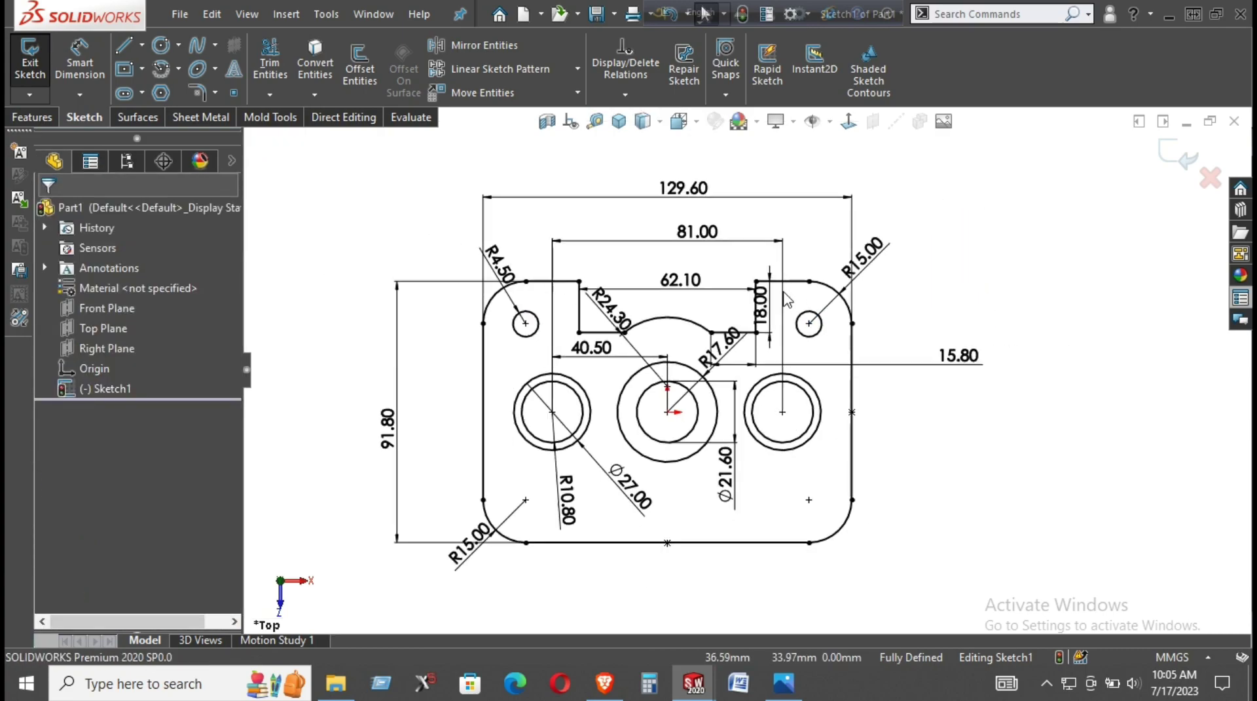
left_click_drag(446, 417, 499, 418)
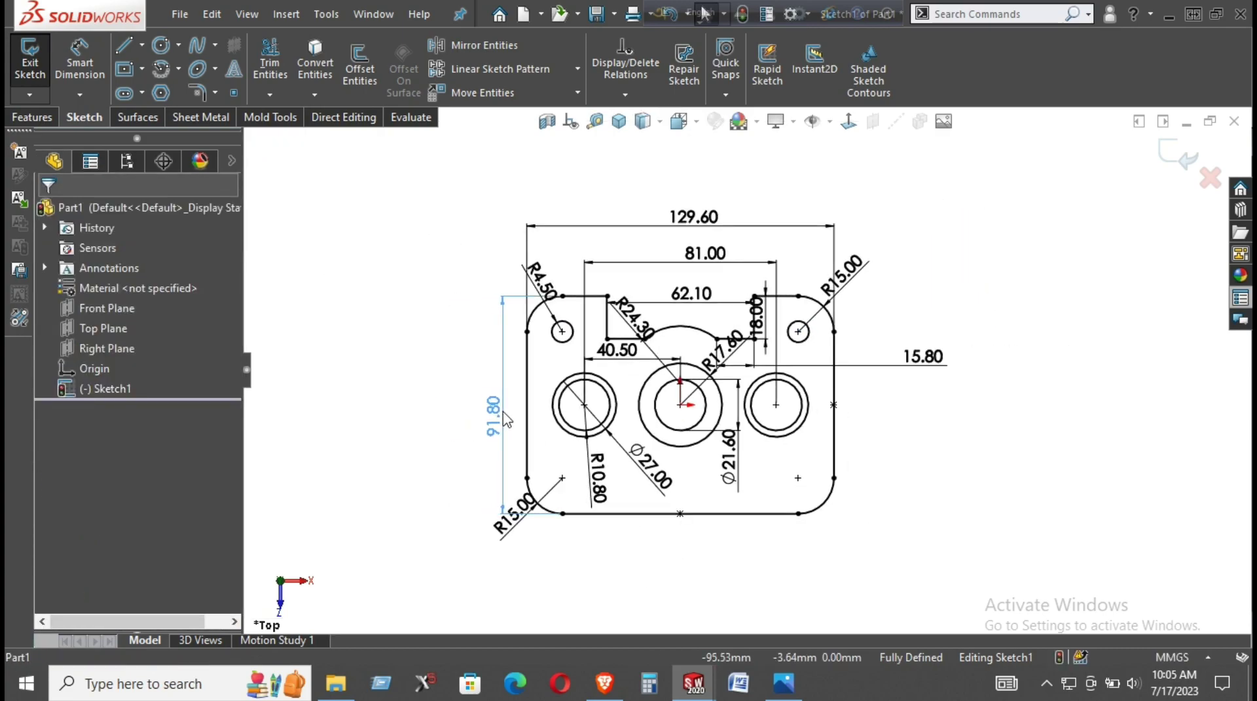
scroll(494, 336, "down", 2)
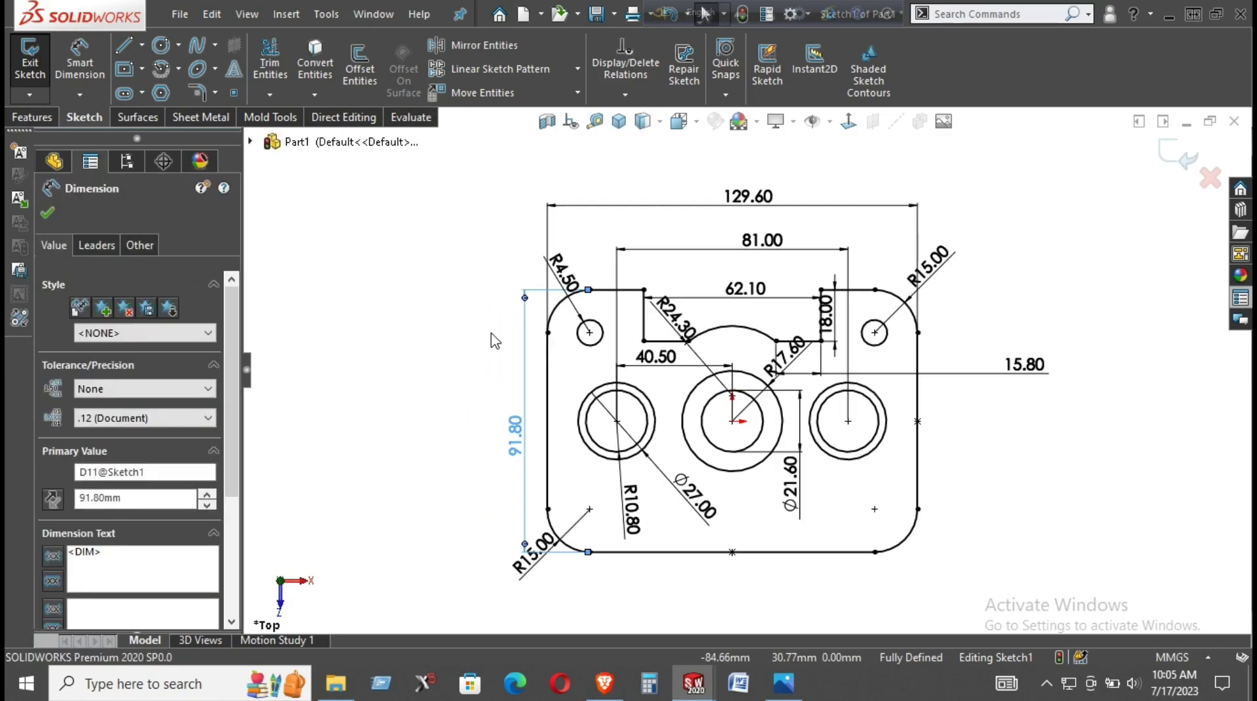
scroll(493, 336, "down", 2)
scroll(530, 344, "up", 1)
scroll(488, 457, "up", 1)
scroll(502, 437, "up", 1)
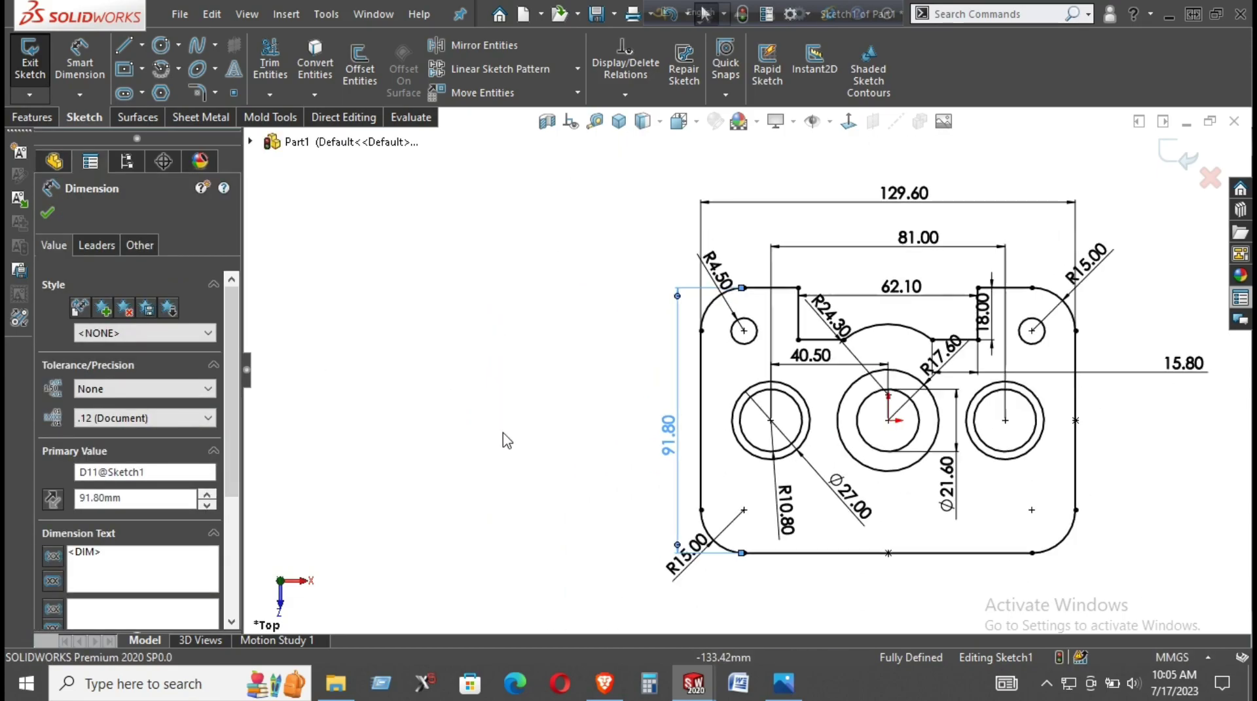
Step: Bring up the Photos window with the reference drawing and move it to the top
key("alt+Tab")
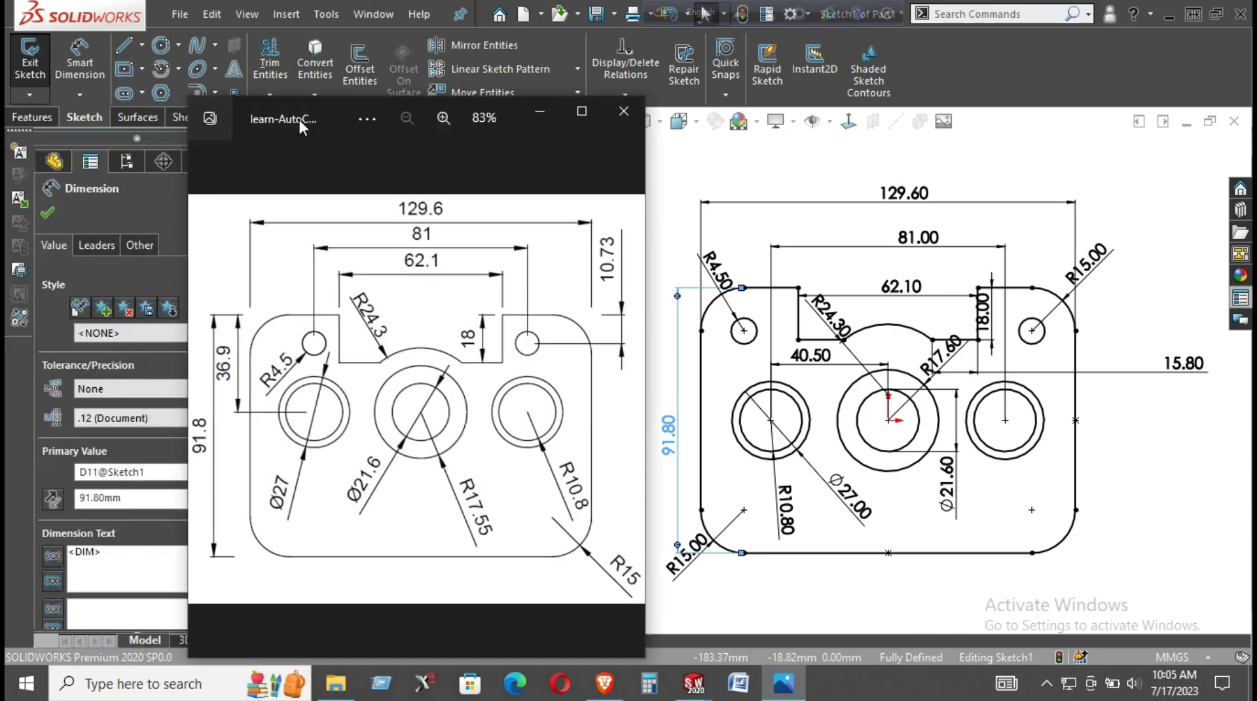
mouse_move(291, 77)
left_mouse_down()
mouse_move(285, 6)
mouse_move(113, 26)
left_mouse_up()
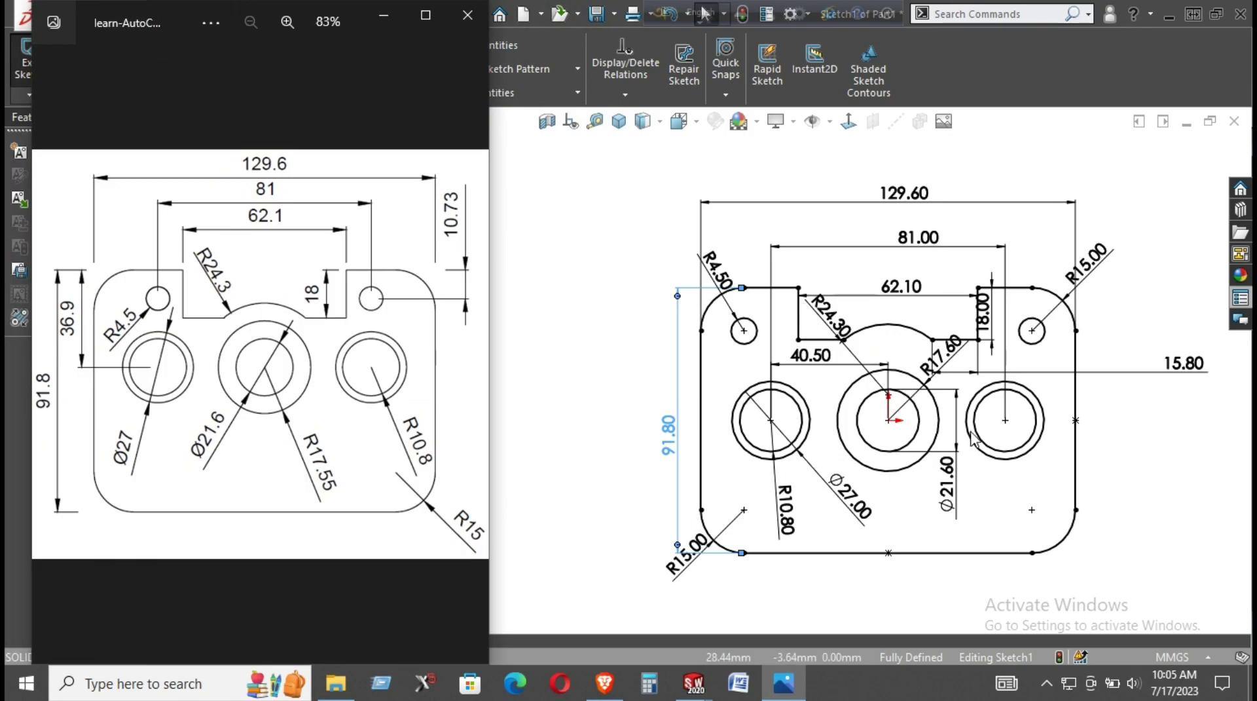
scroll(1002, 429, "down", 2)
Step: Lower the 81.00 and 129.60 dimensions toward the notch in the sketch
left_click(1113, 360)
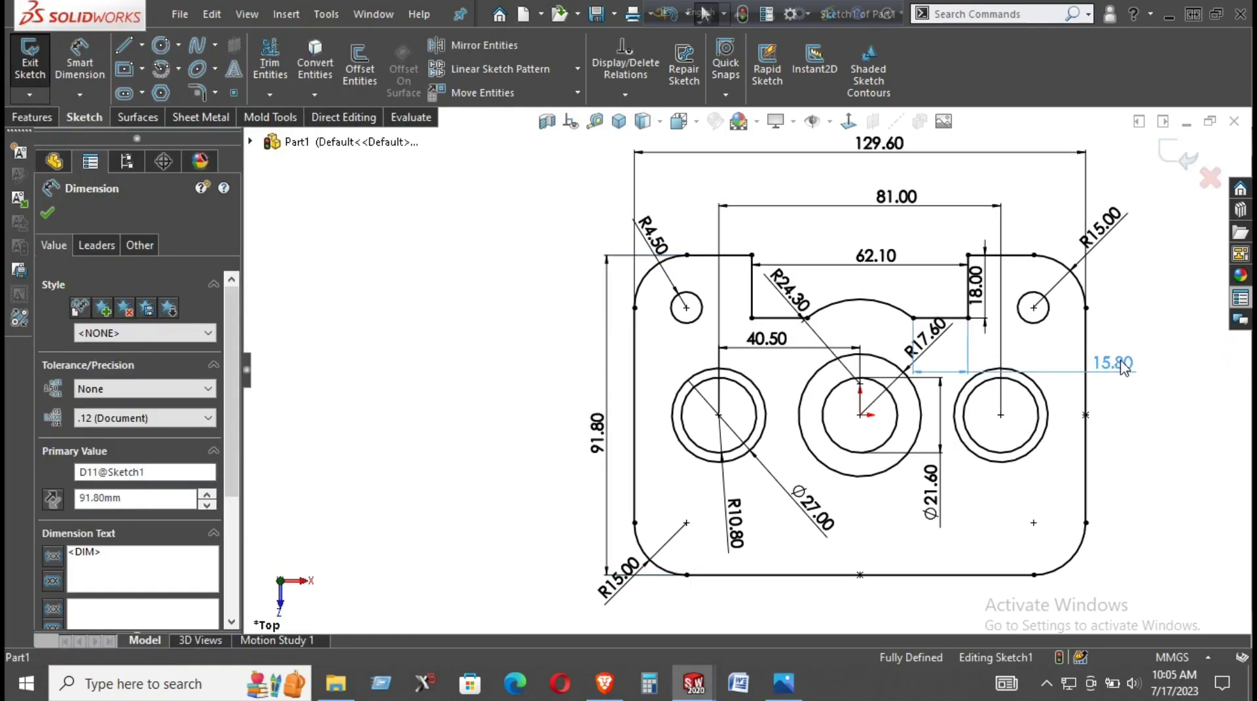
left_click_drag(884, 197, 834, 226)
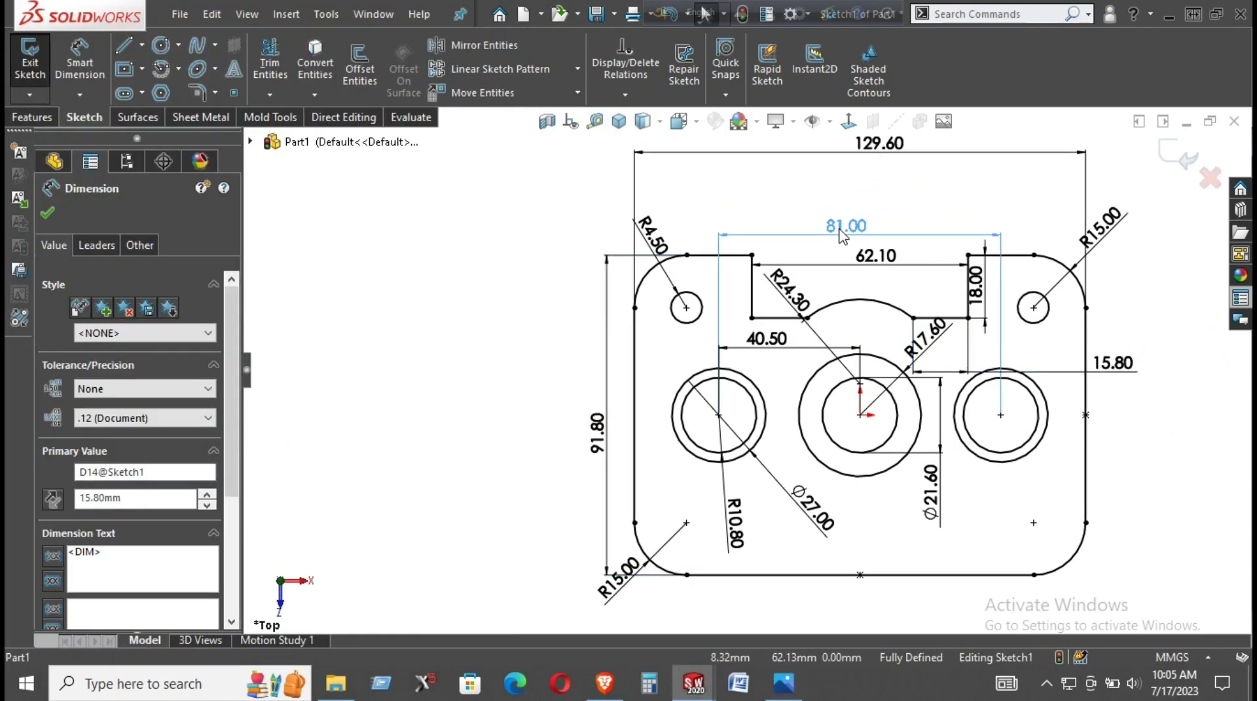
left_click_drag(872, 145, 862, 205)
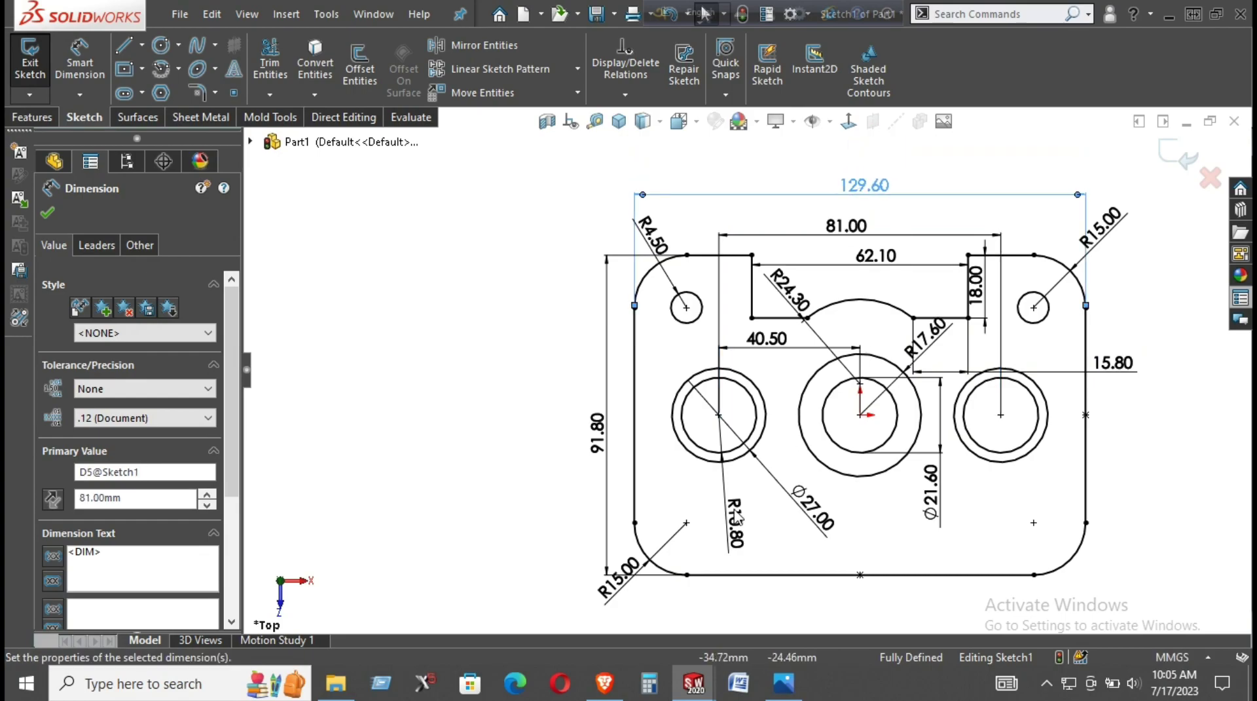
Step: Bring the reference drawing to the front and compare its dimensions with the sketch
left_click(784, 689)
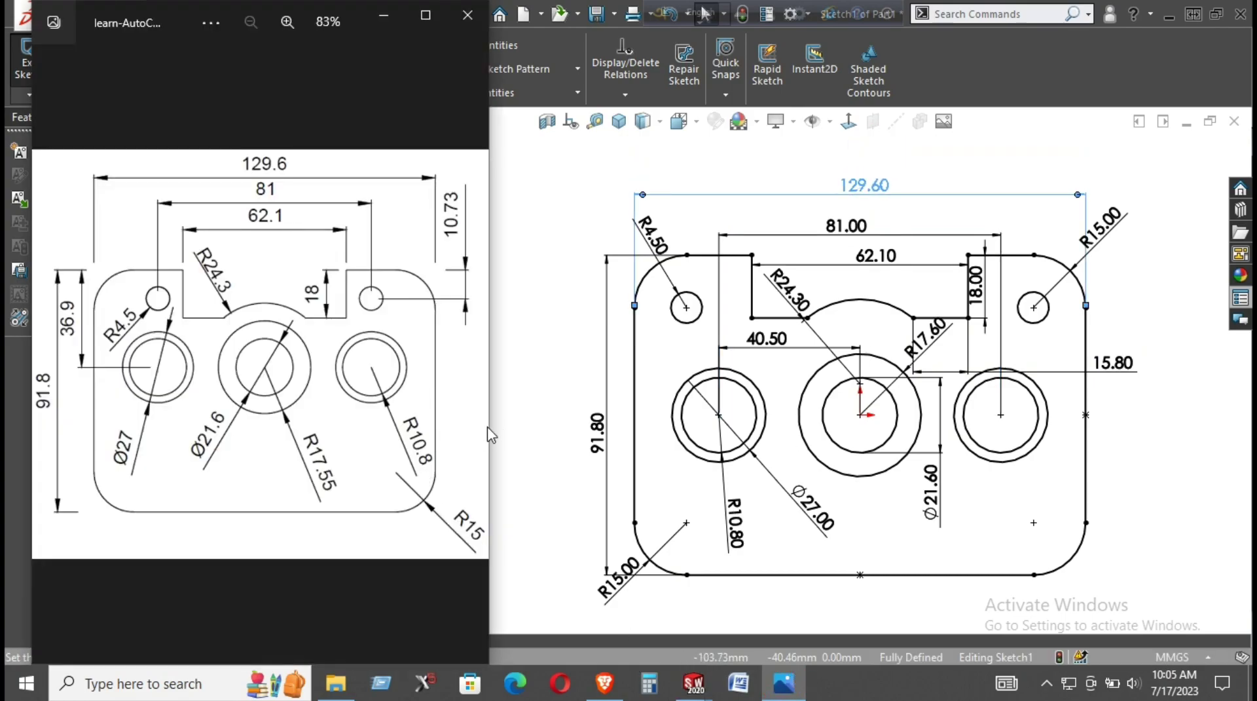
left_click(1046, 686)
left_click(1046, 685)
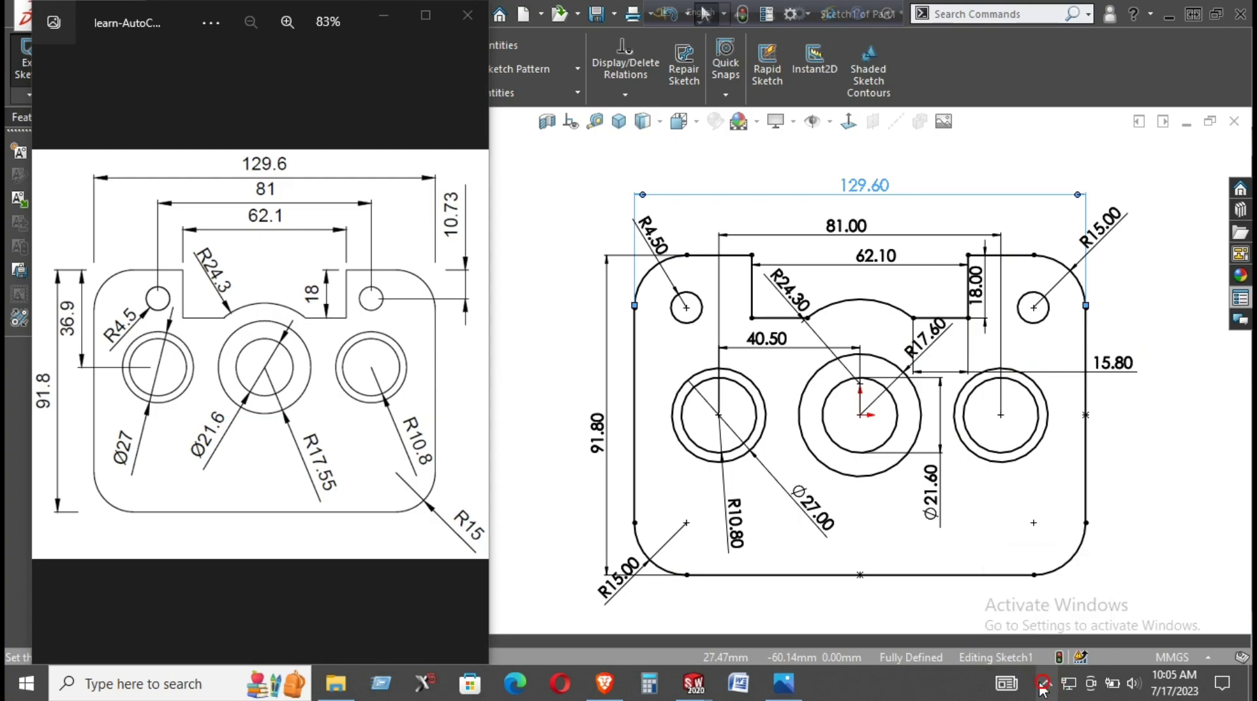
scroll(844, 433, "down", 2)
scroll(1106, 426, "up", 2)
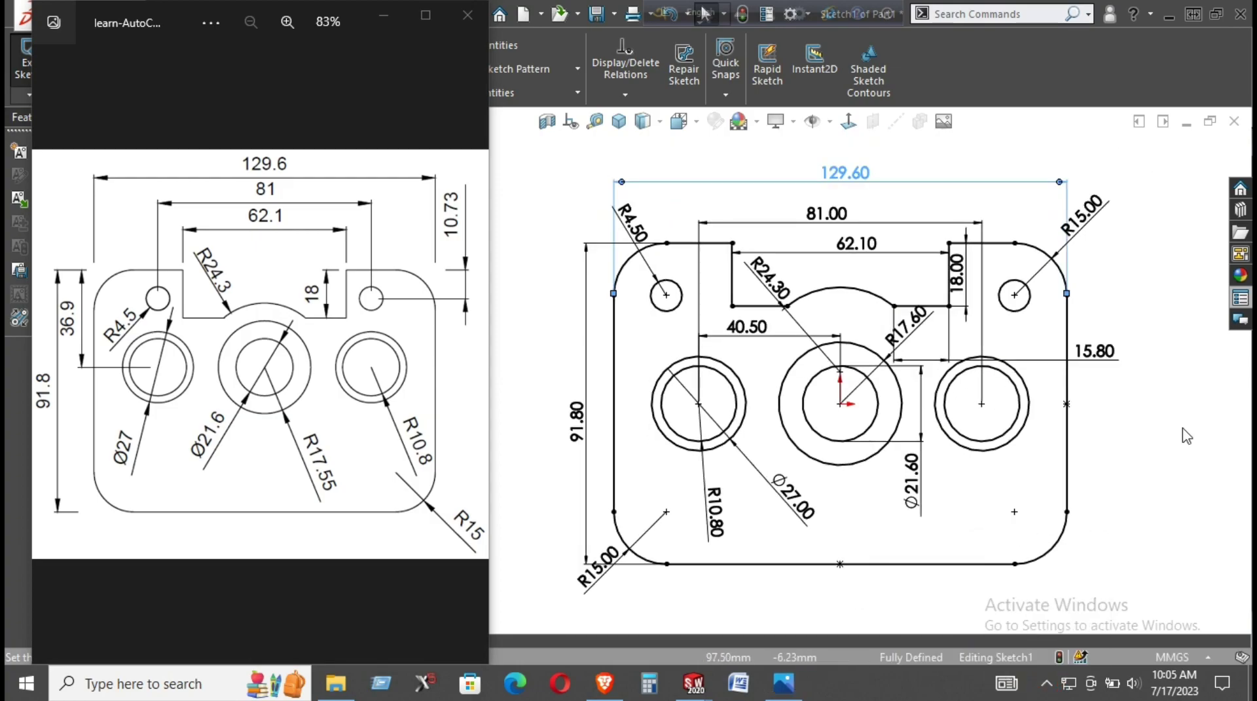
scroll(1187, 432, "down", 1)
scroll(1189, 421, "up", 1)
scroll(1182, 421, "up", 1)
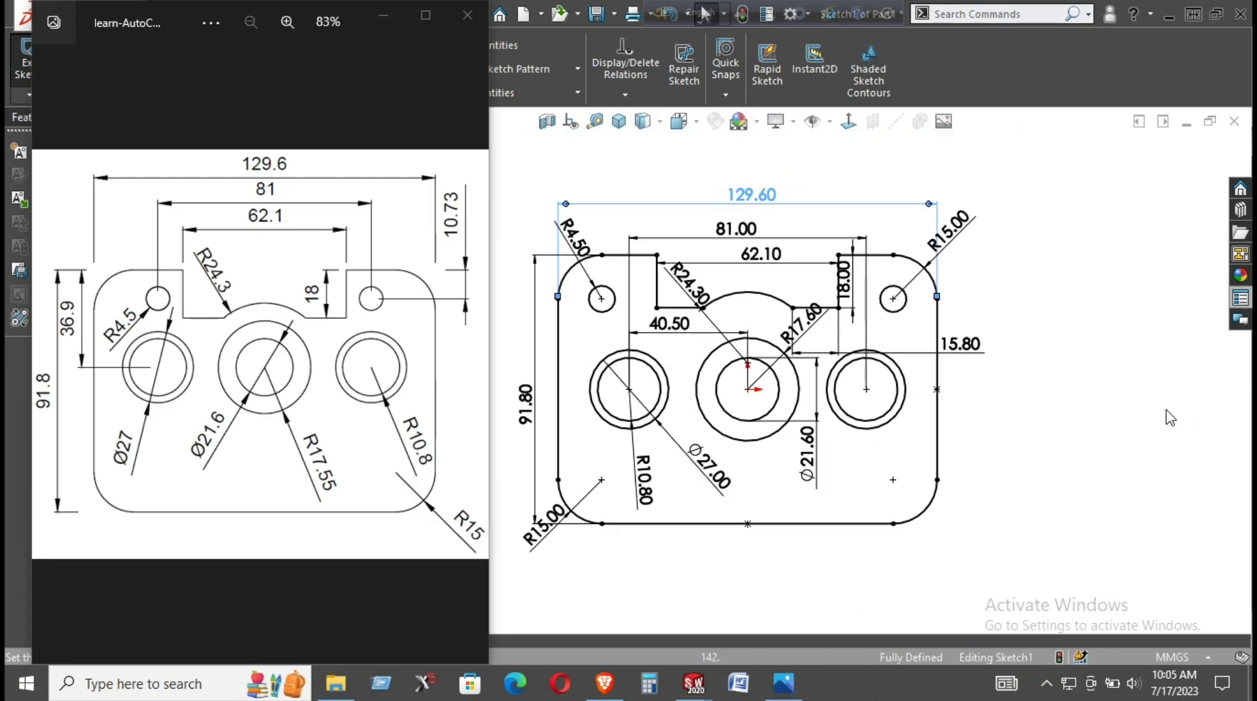
scroll(558, 283, "down", 1)
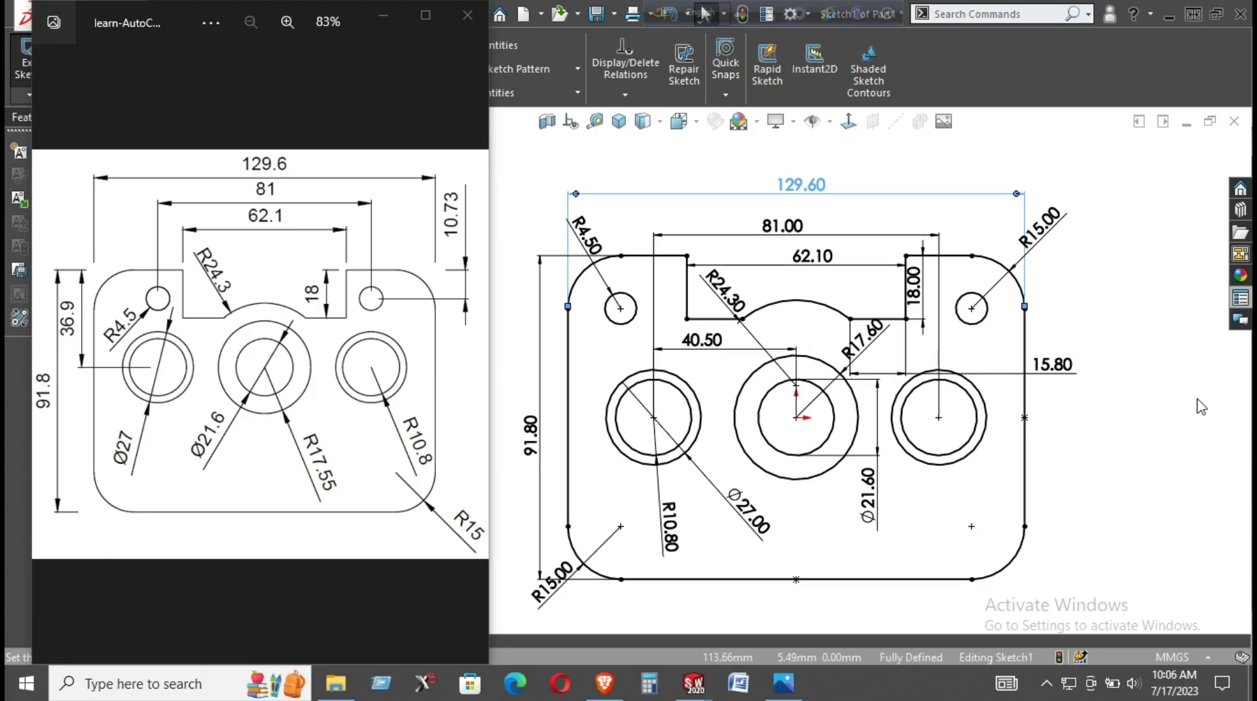
scroll(1200, 409, "up", 1)
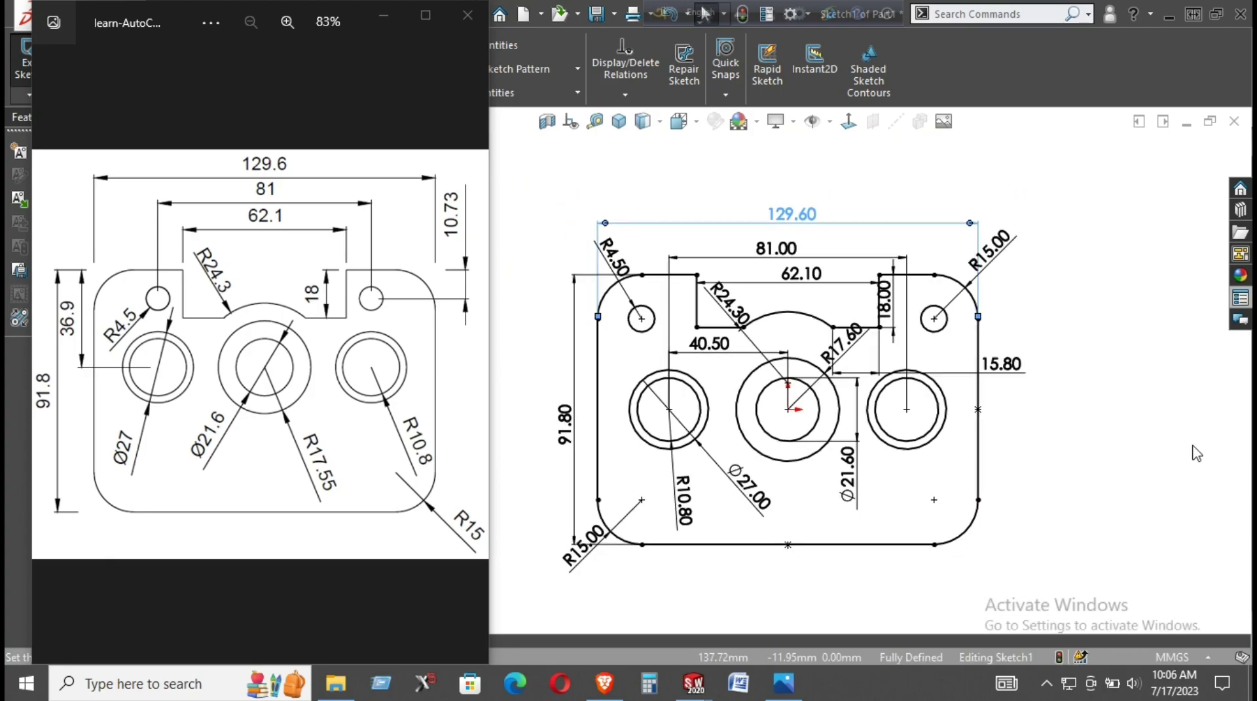